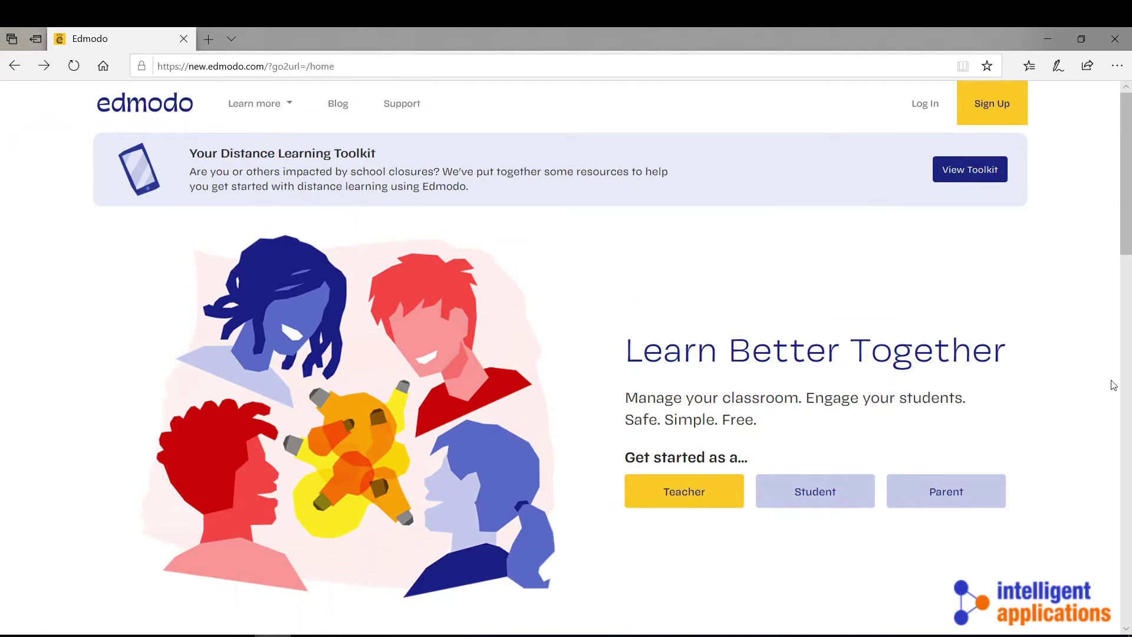
Get started as a teacher and begin a new class named Data Analytics 101, described as Introduction to Data Analytics.
click(684, 494)
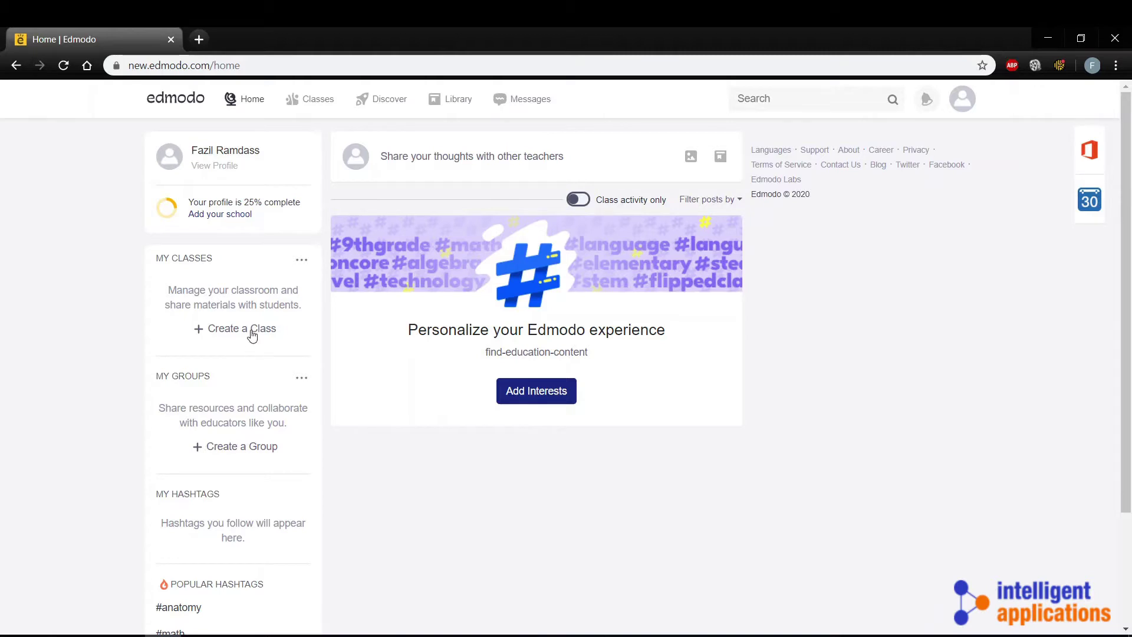
click(253, 335)
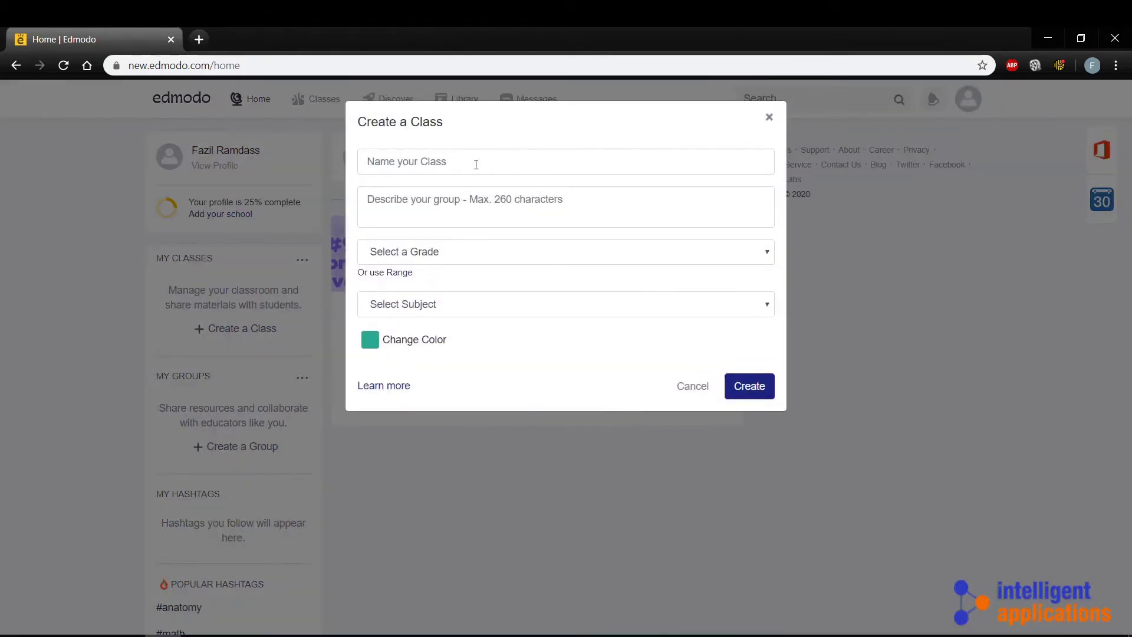
click(479, 161)
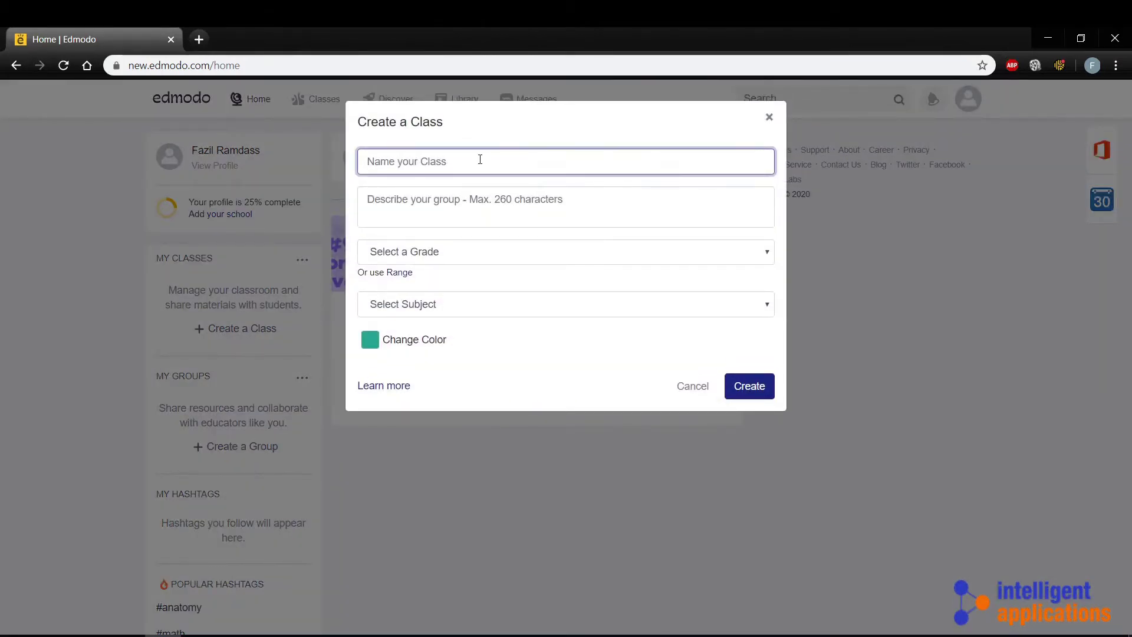
text(Data Analytics 101)
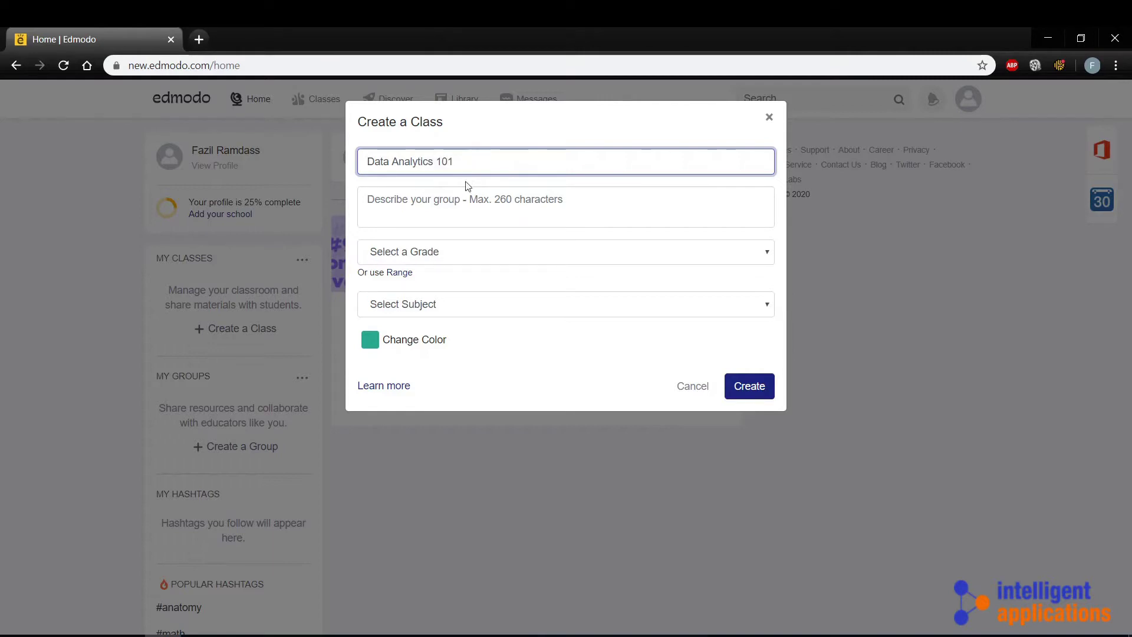
click(453, 198)
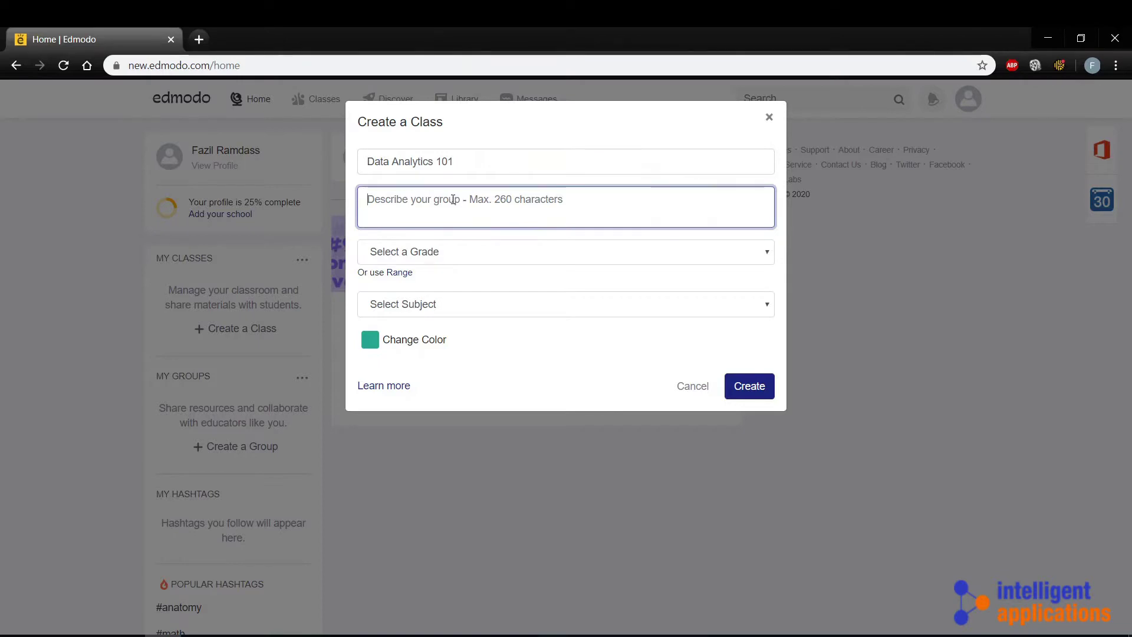
text(Introducti)
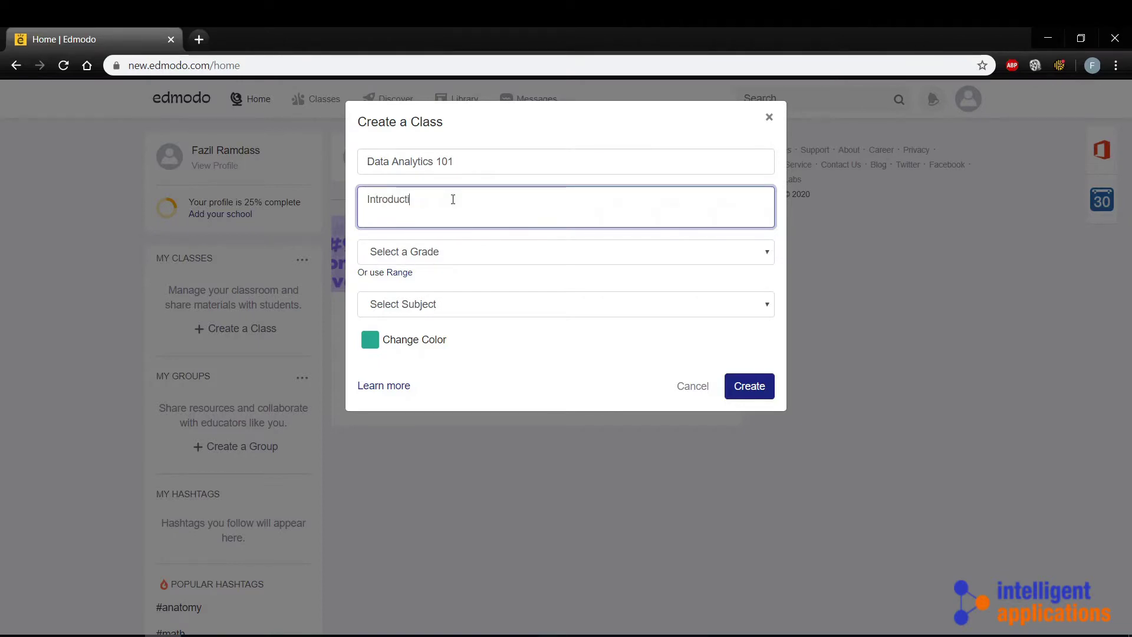
text(on to Data A)
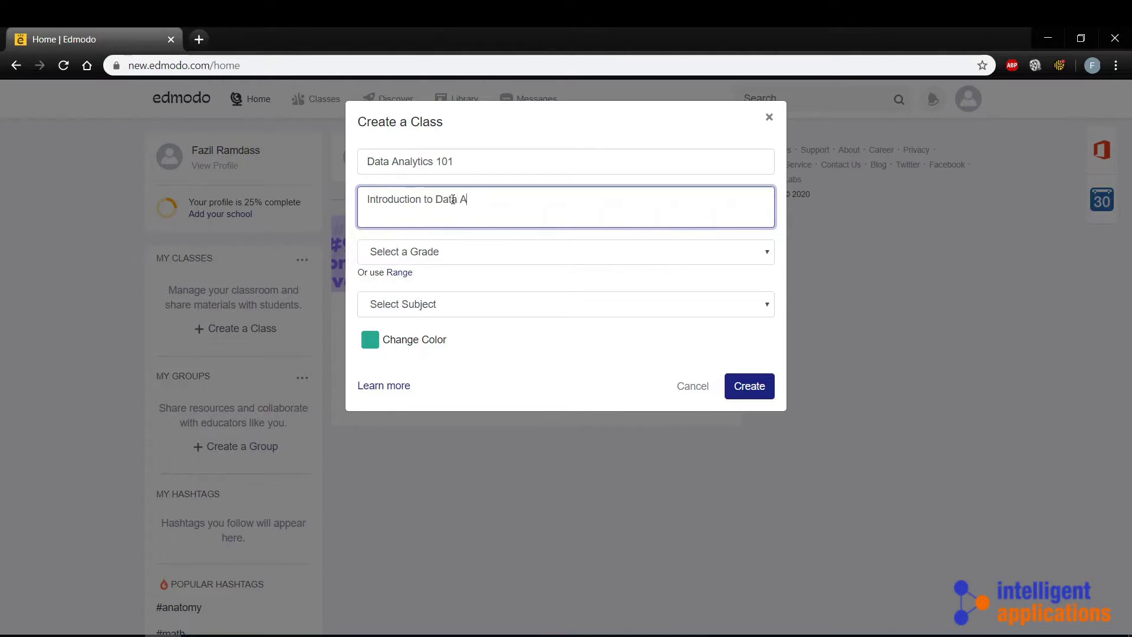
text(nalytics)
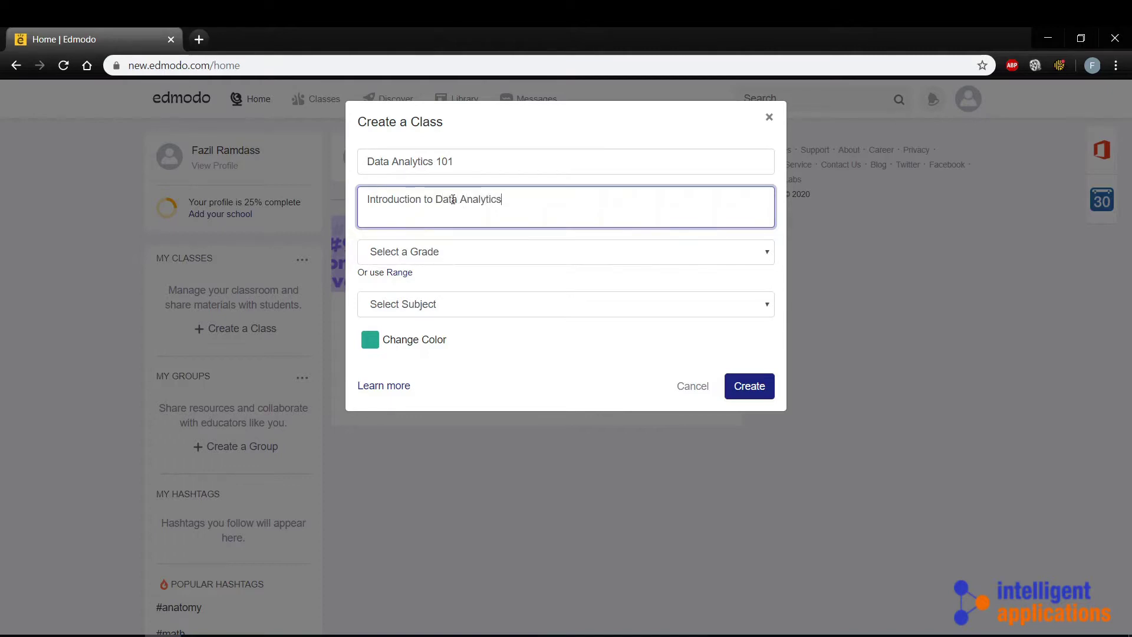
Set the class grade to Adult Education and both its subject and sub-subject to Computer Technology.
click(452, 254)
scroll(479, 387, down, 1)
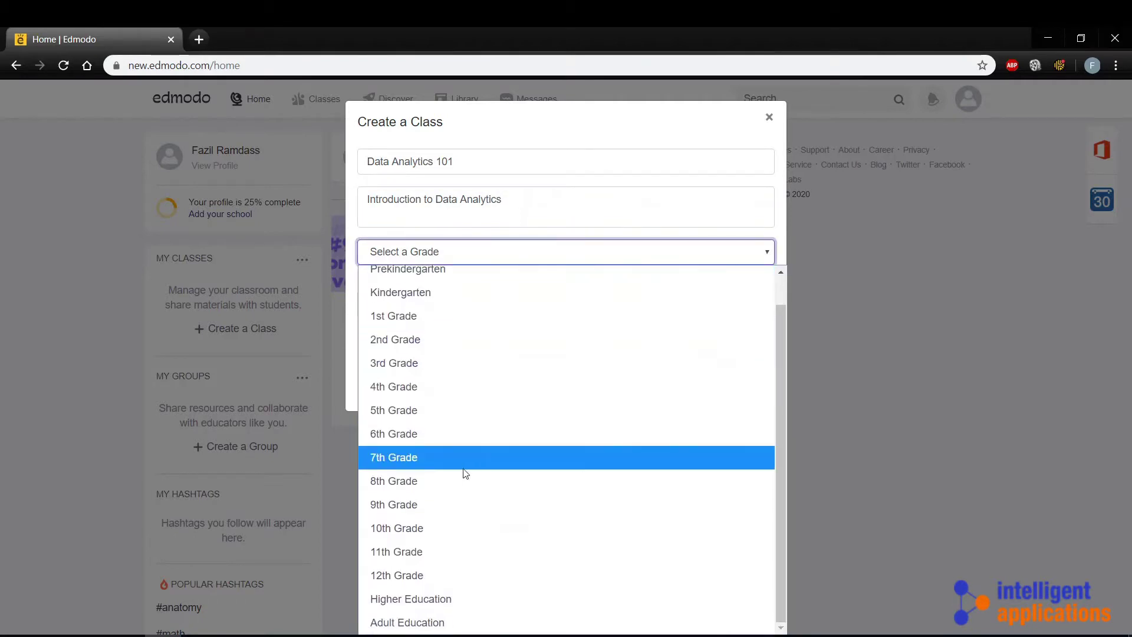
click(405, 624)
click(452, 304)
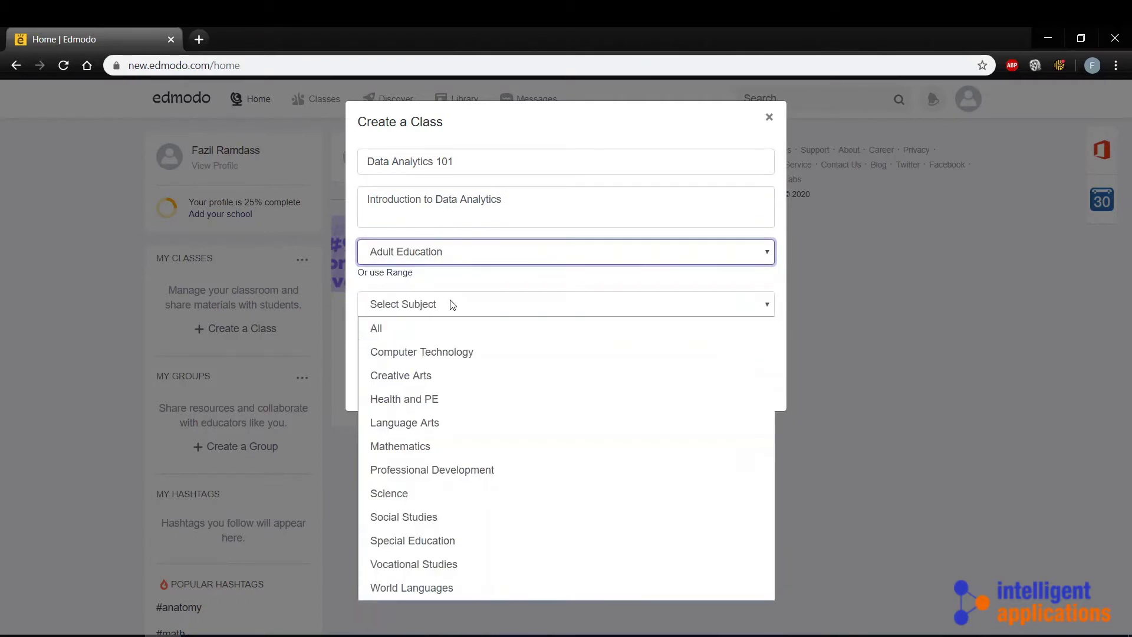
click(440, 352)
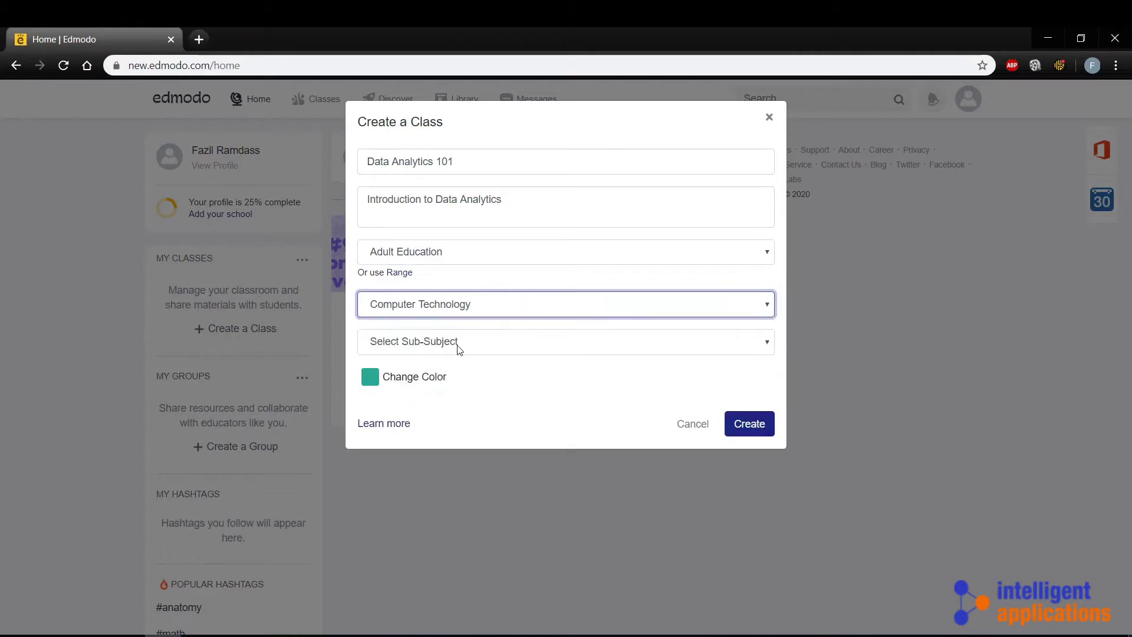
click(457, 343)
click(440, 374)
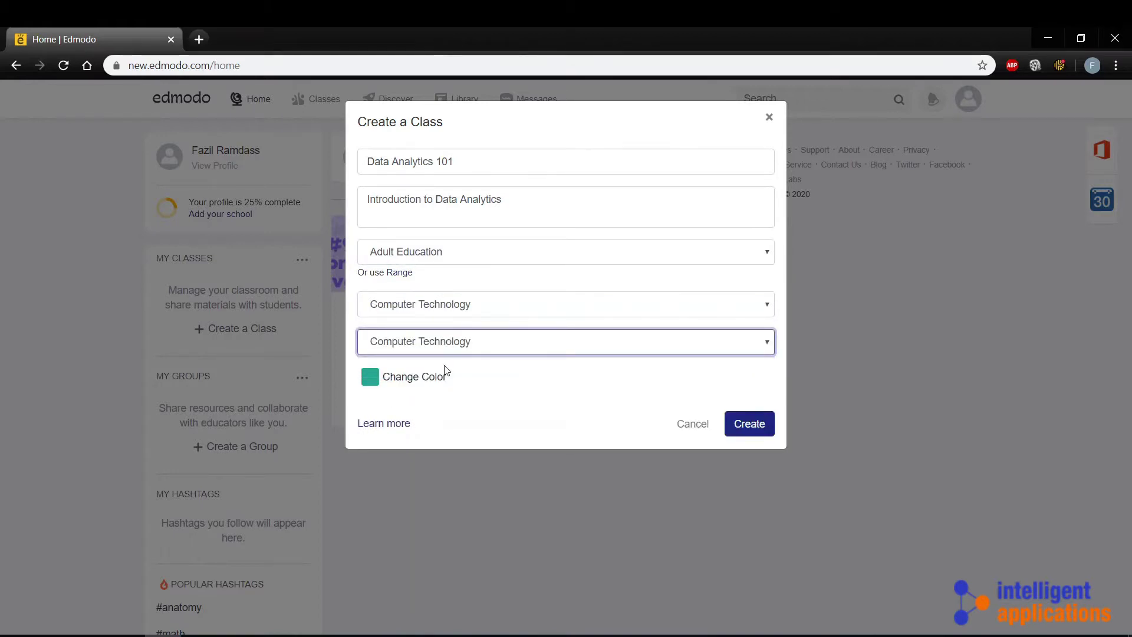
Set the class color to purple, create the class and dismiss the welcome dialog.
click(443, 381)
click(492, 406)
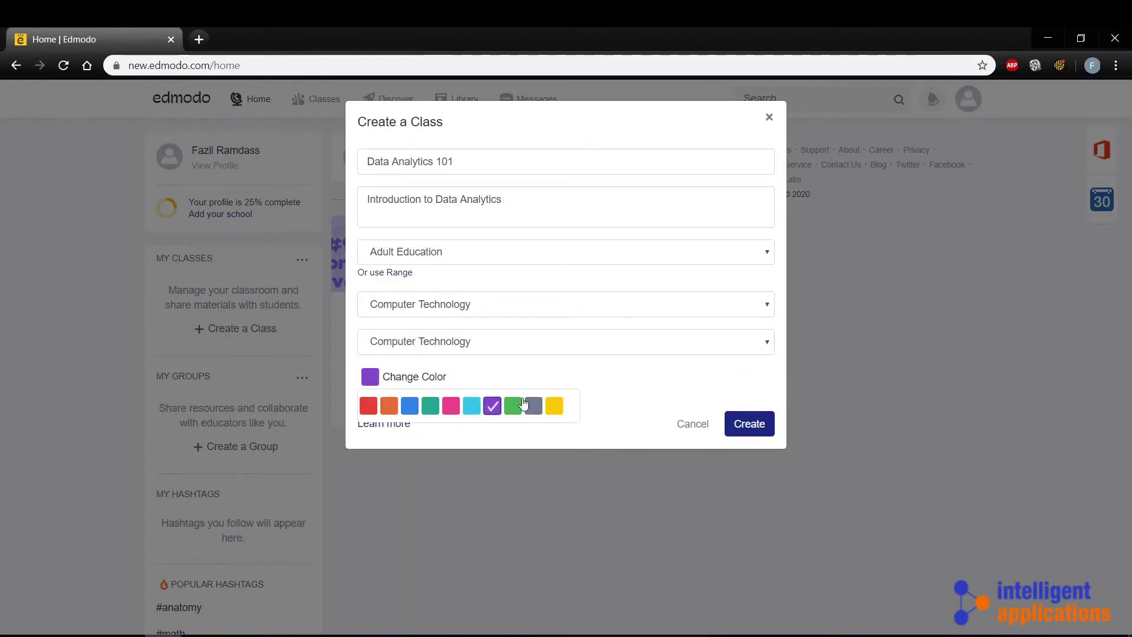
click(616, 395)
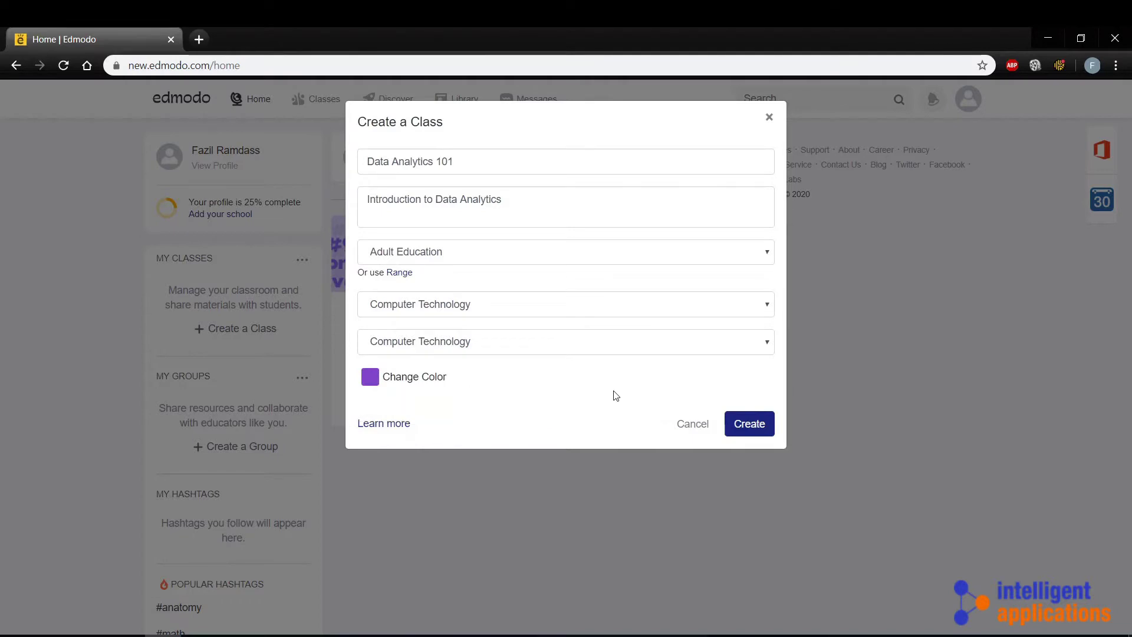
click(747, 422)
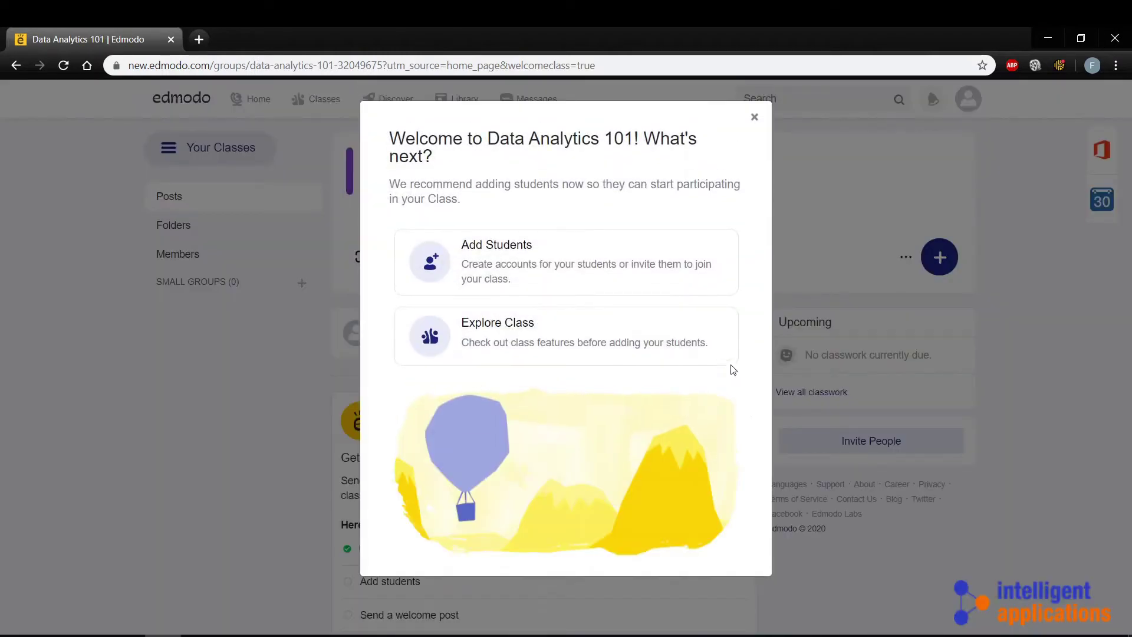
click(755, 118)
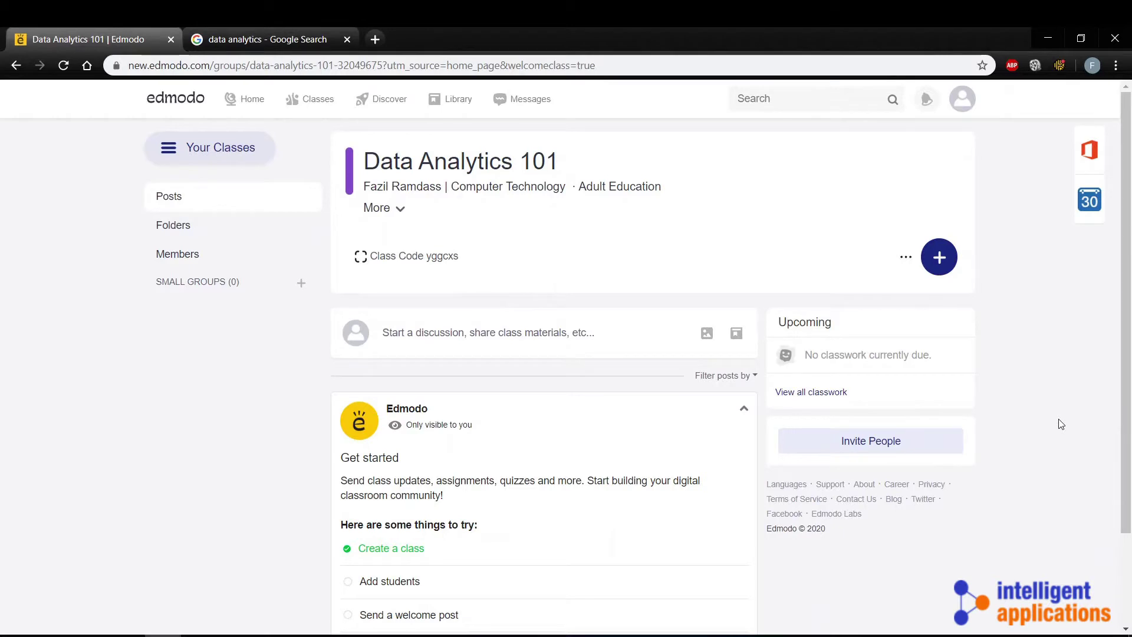
Post "Hello Class, Welcome to Data Analytics 101!" to the class with the image analytics-3680198_960_720 attached.
click(443, 335)
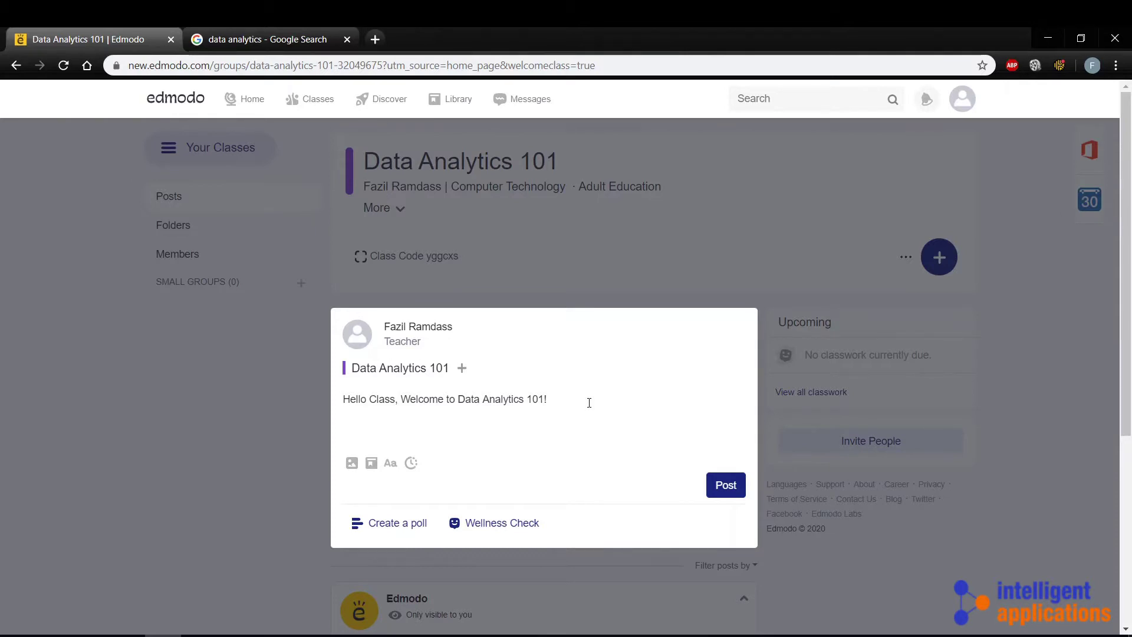
click(356, 465)
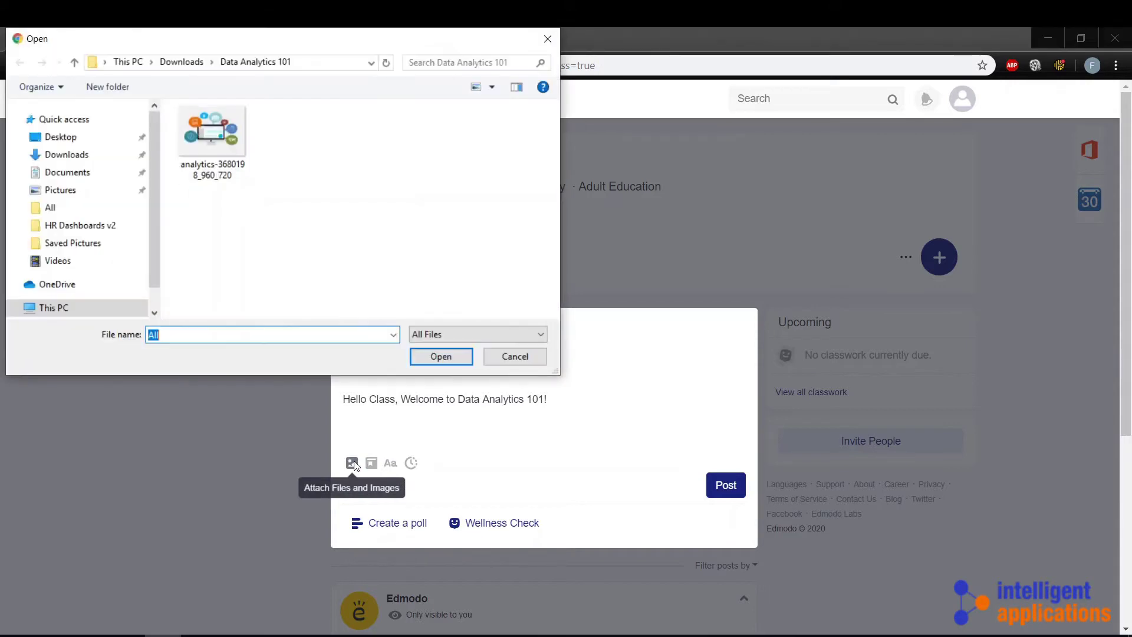
click(227, 140)
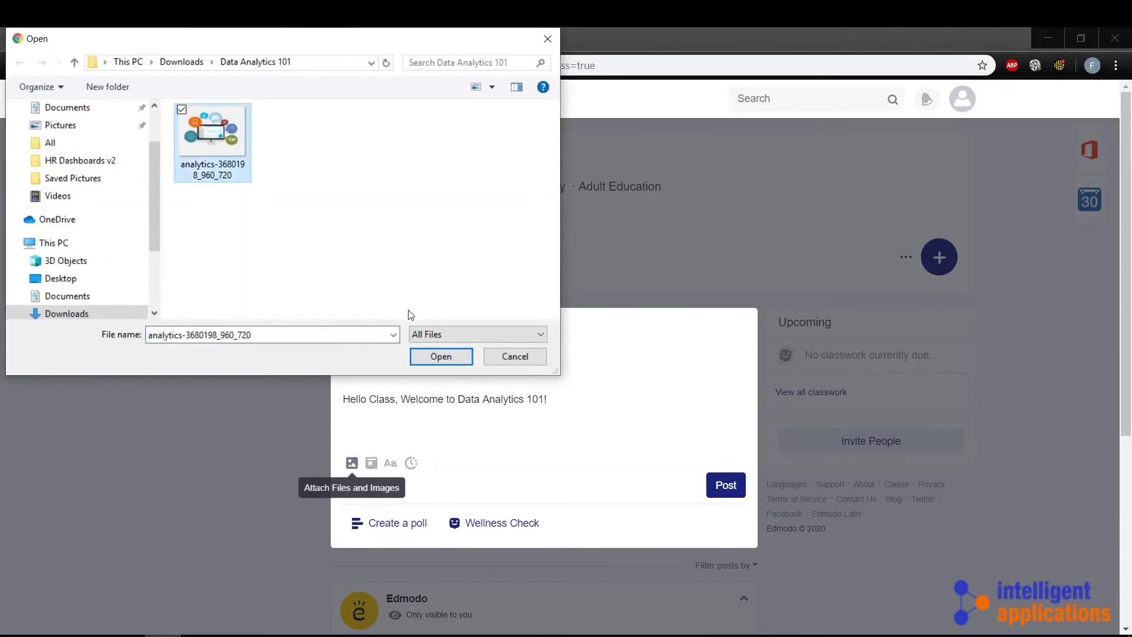
click(440, 356)
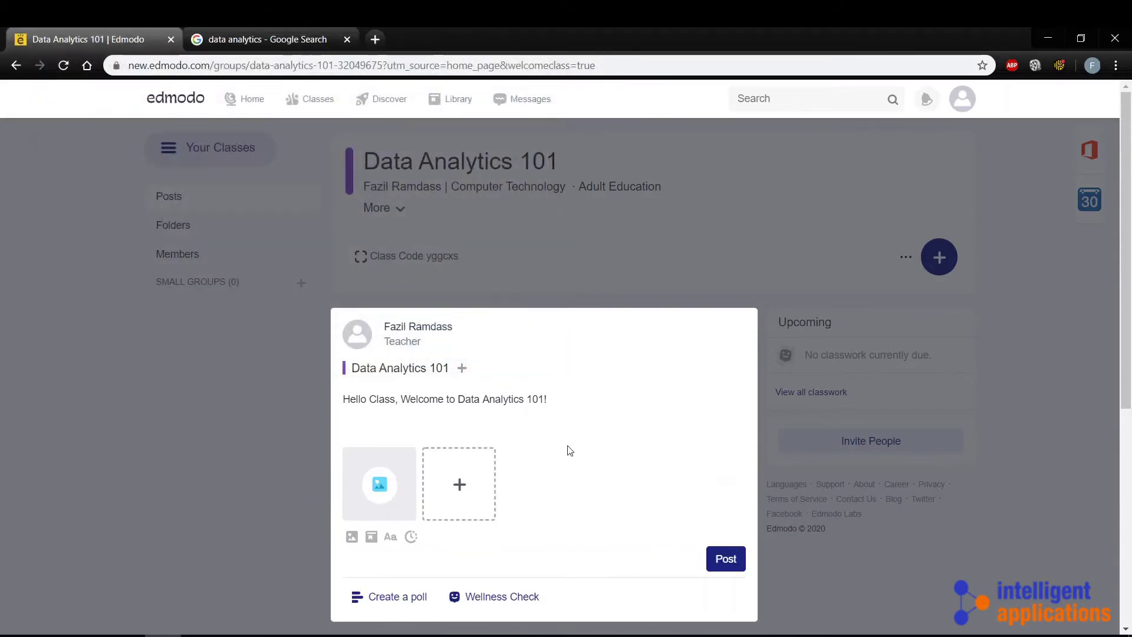
scroll(617, 465, down, 1)
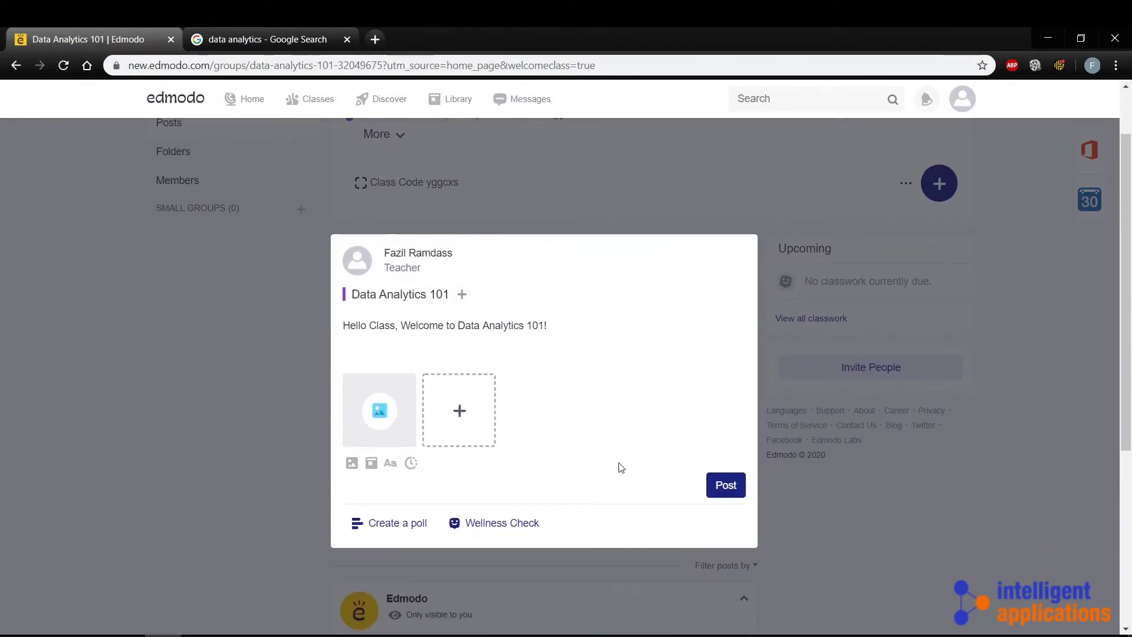
click(726, 486)
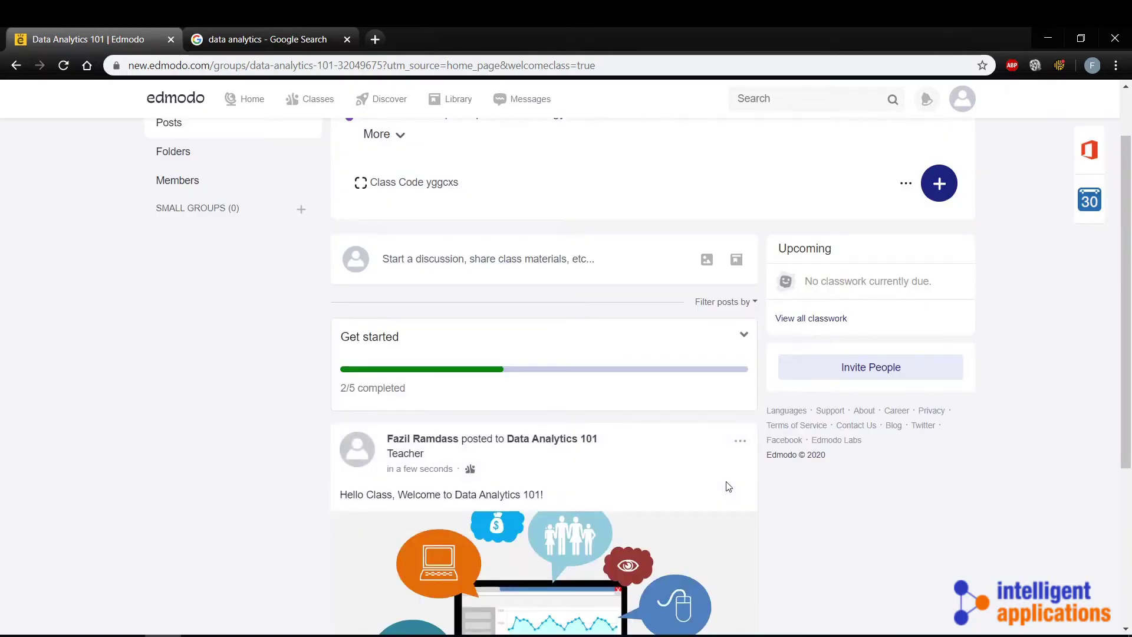
Review the welcome post on the class page and in the home feed.
scroll(651, 440, down, 3)
scroll(652, 439, down, 1)
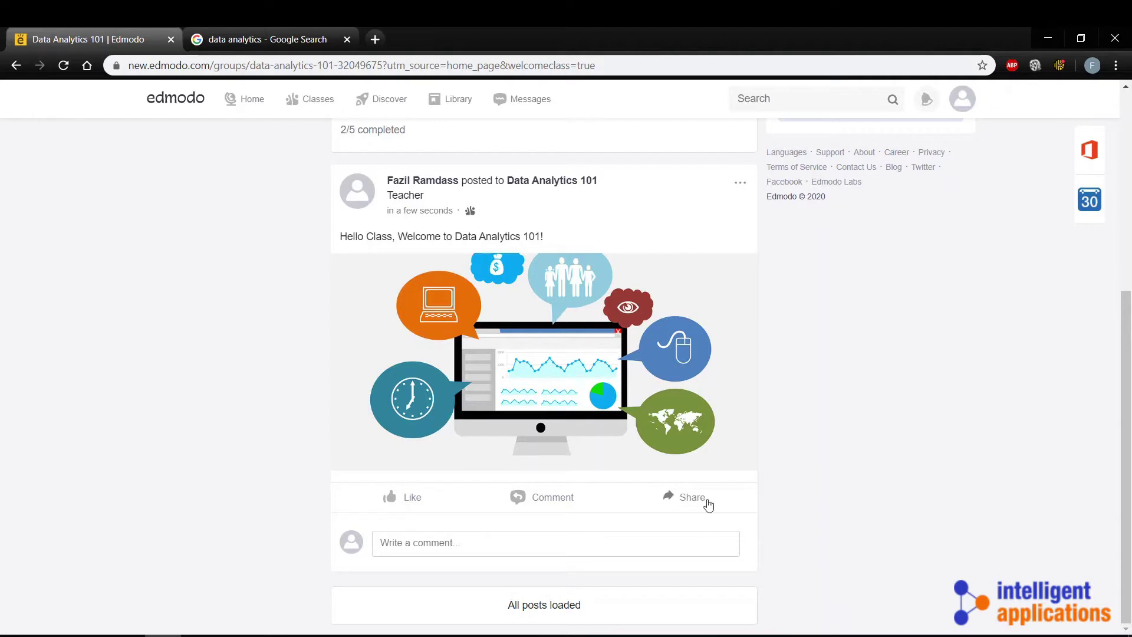
scroll(736, 374, up, 1)
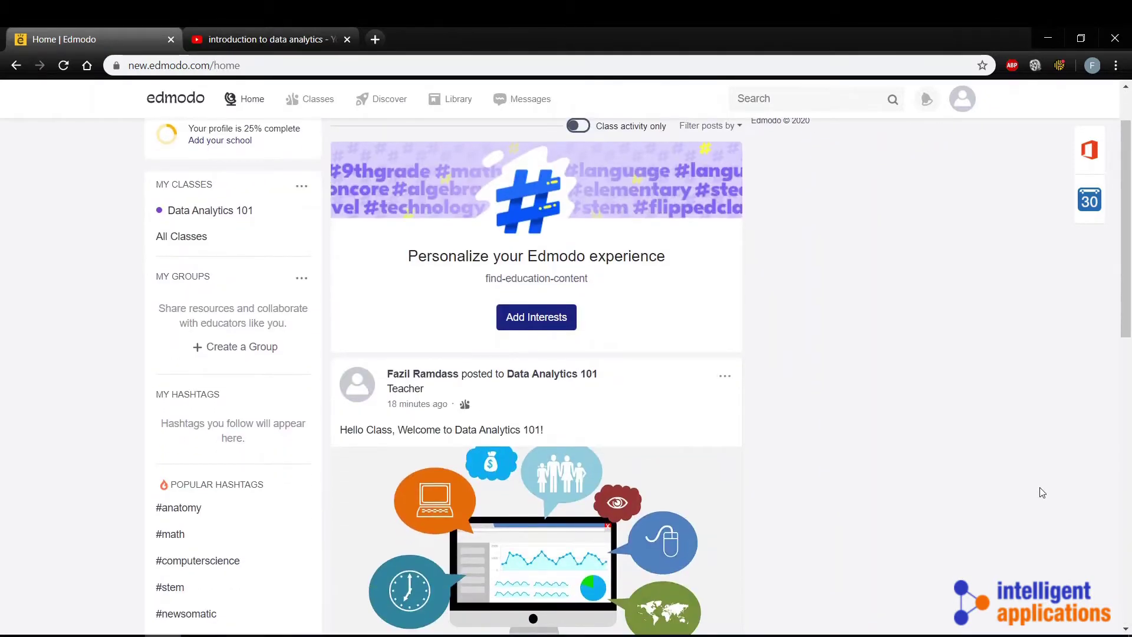
scroll(1014, 447, down, 2)
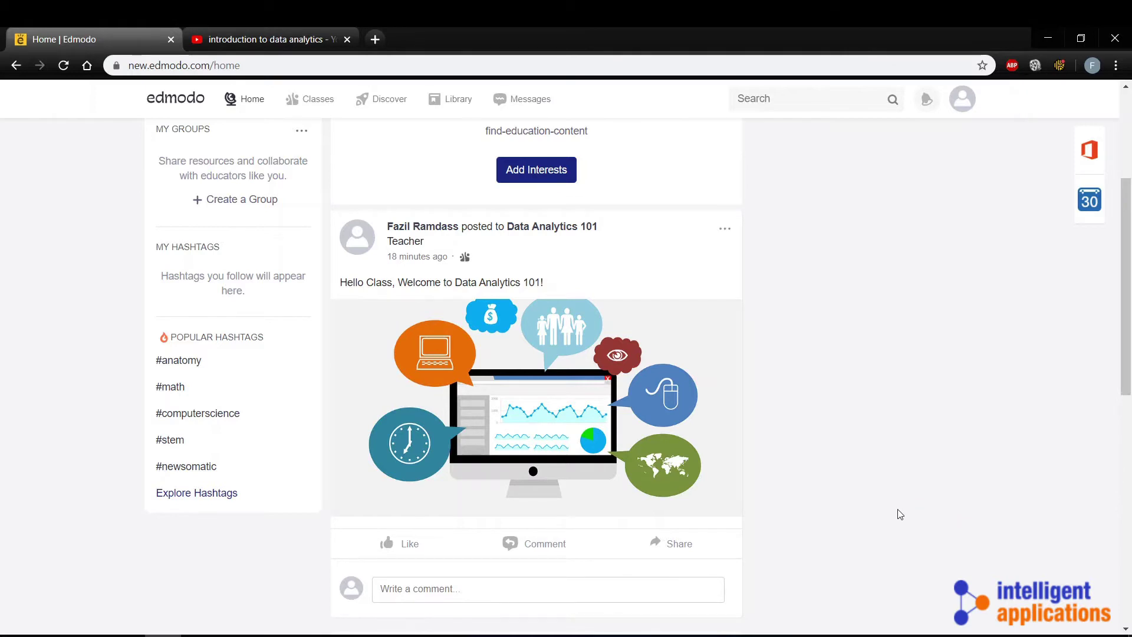
scroll(906, 287, up, 4)
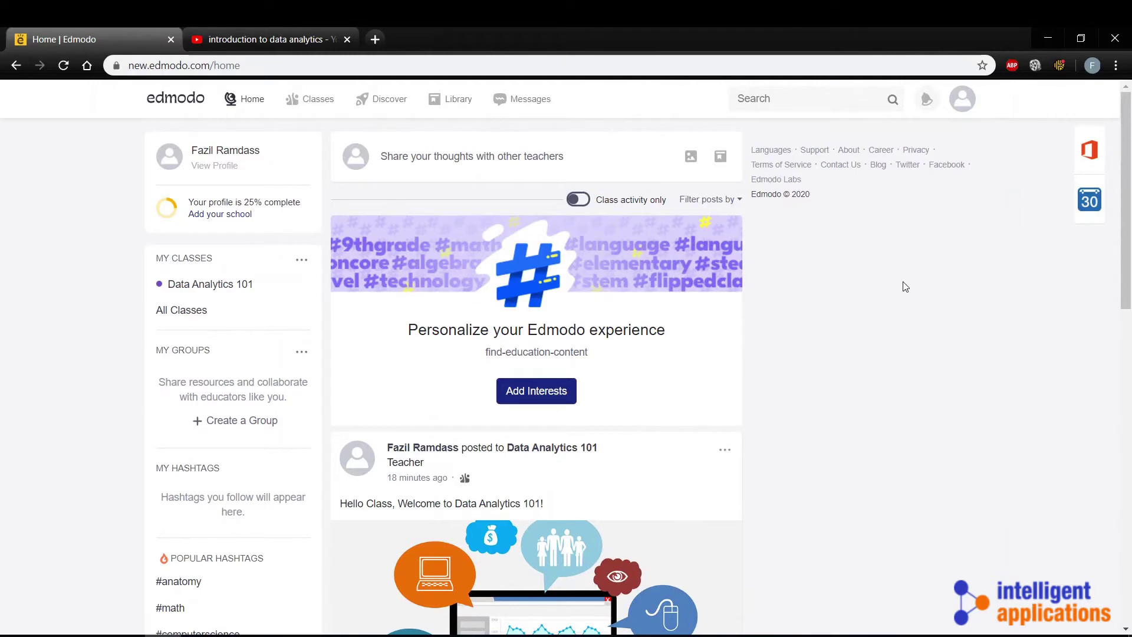
scroll(904, 289, down, 5)
scroll(904, 291, up, 5)
Open the Data Analytics 101 class from the list of classes and look through its posts.
mouse_move(308, 103)
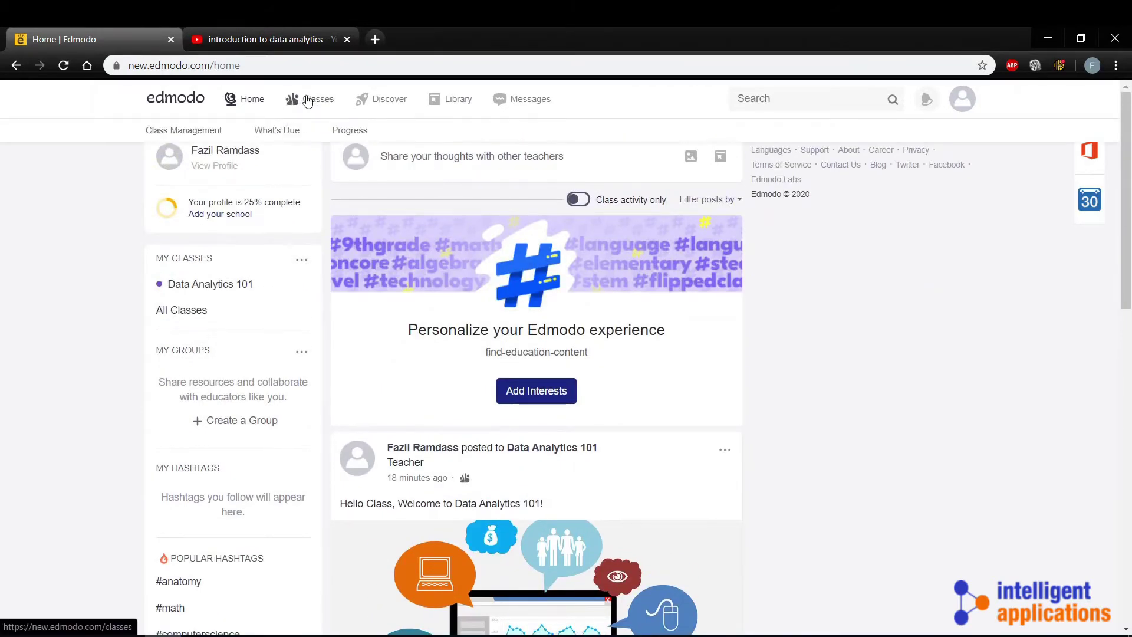
click(307, 102)
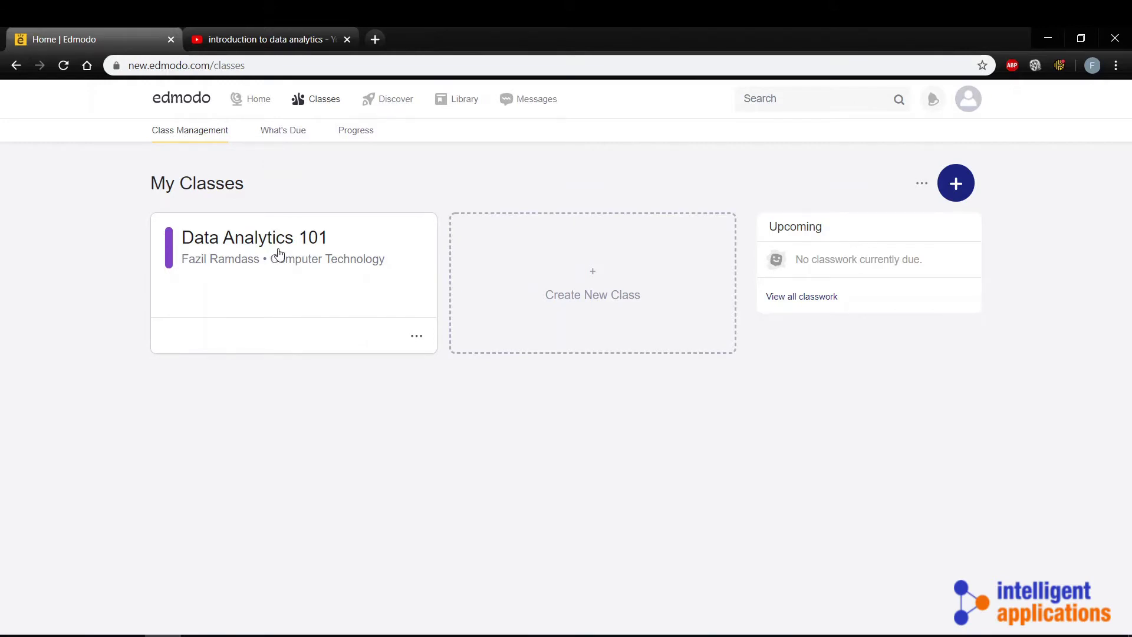
click(326, 240)
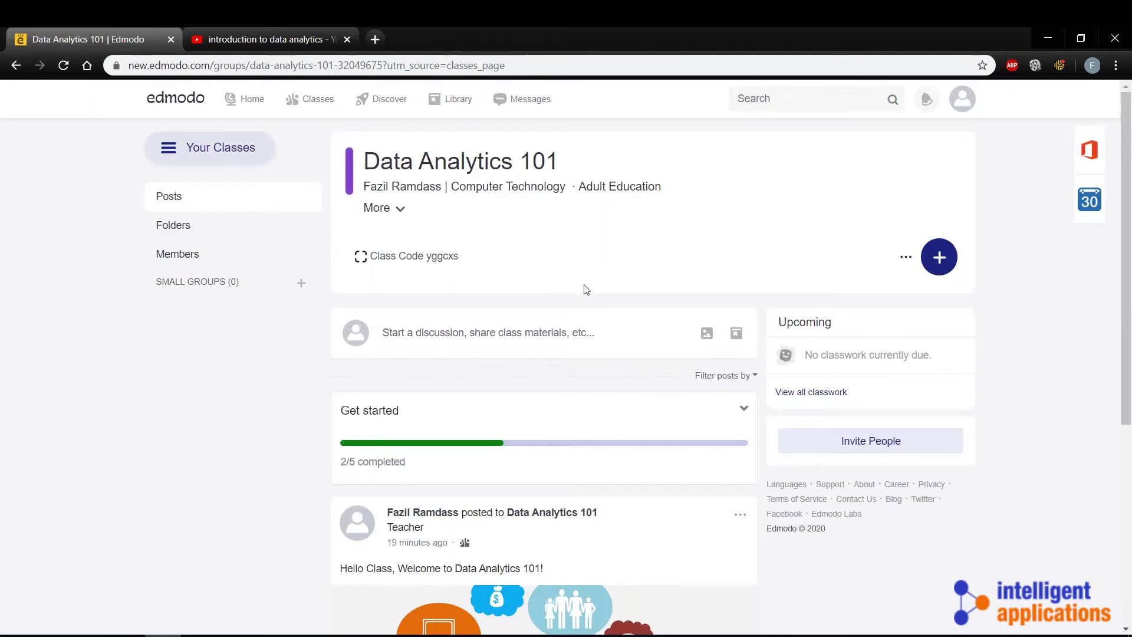
scroll(587, 289, down, 2)
scroll(585, 286, down, 3)
scroll(585, 285, up, 6)
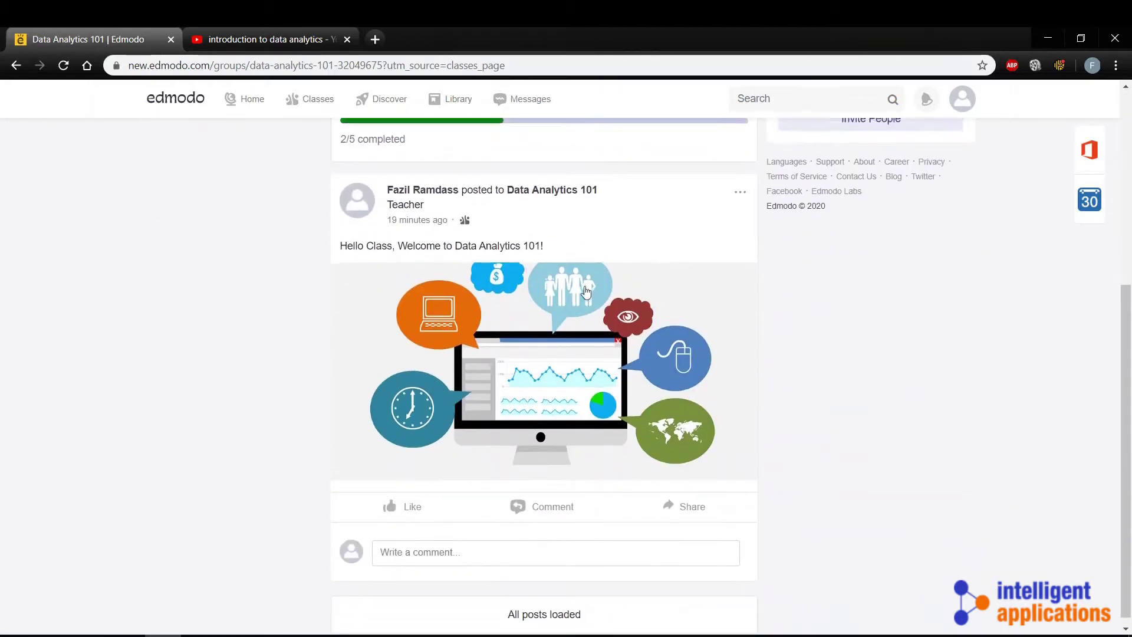
View the classwork due across all classes and the Data Analytics 101 gradebook.
click(321, 99)
click(289, 133)
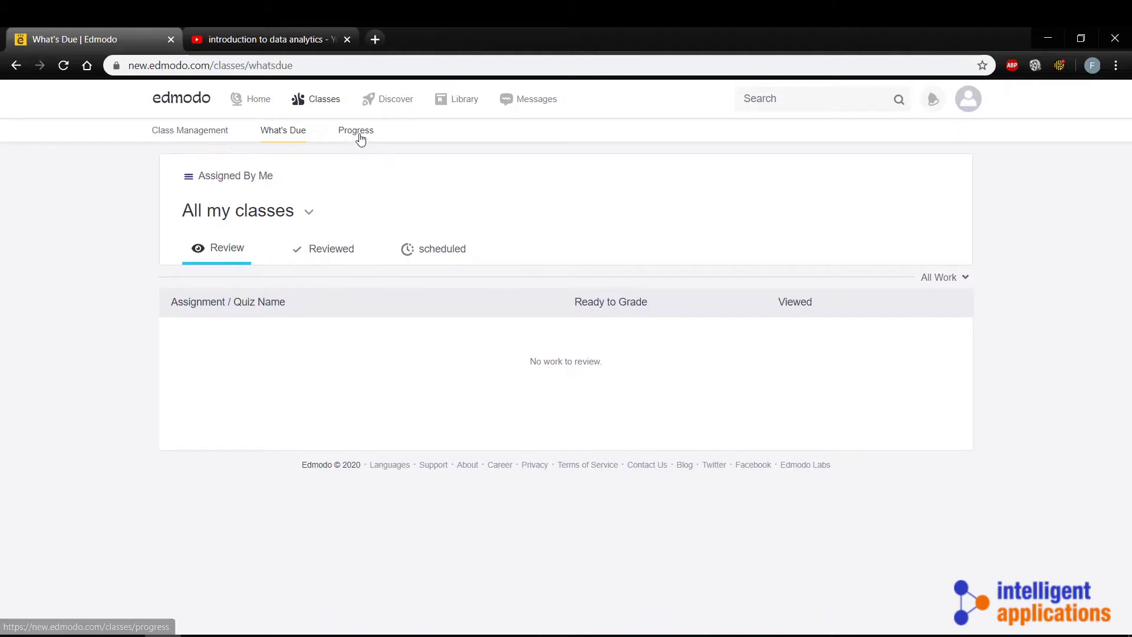
click(361, 138)
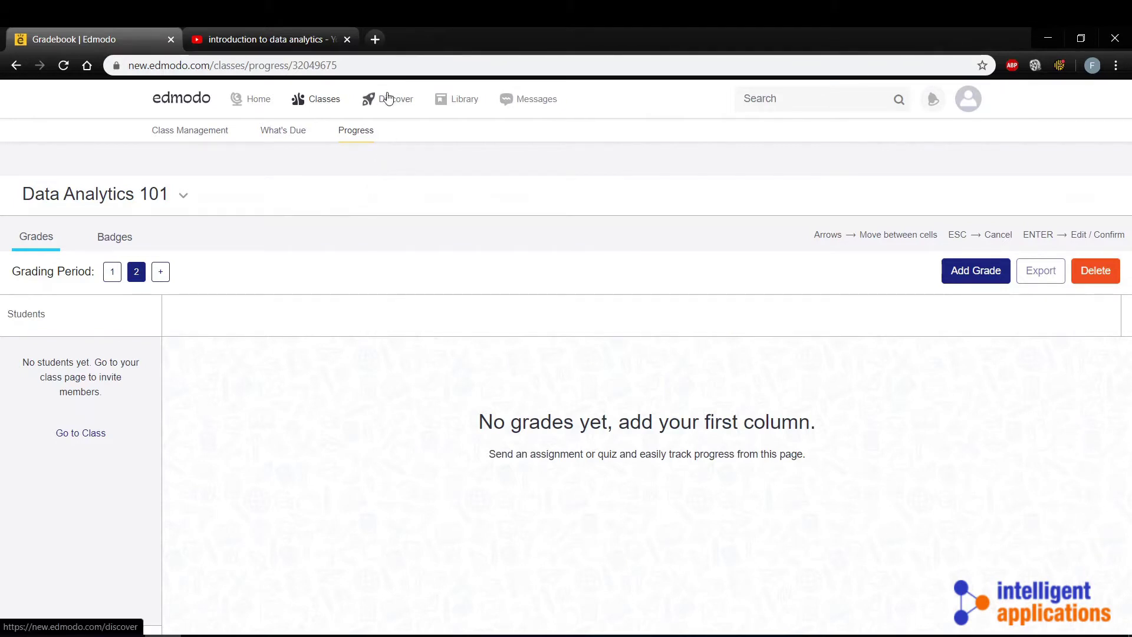
Browse the collections, student games and featured app on the Discover page.
click(386, 101)
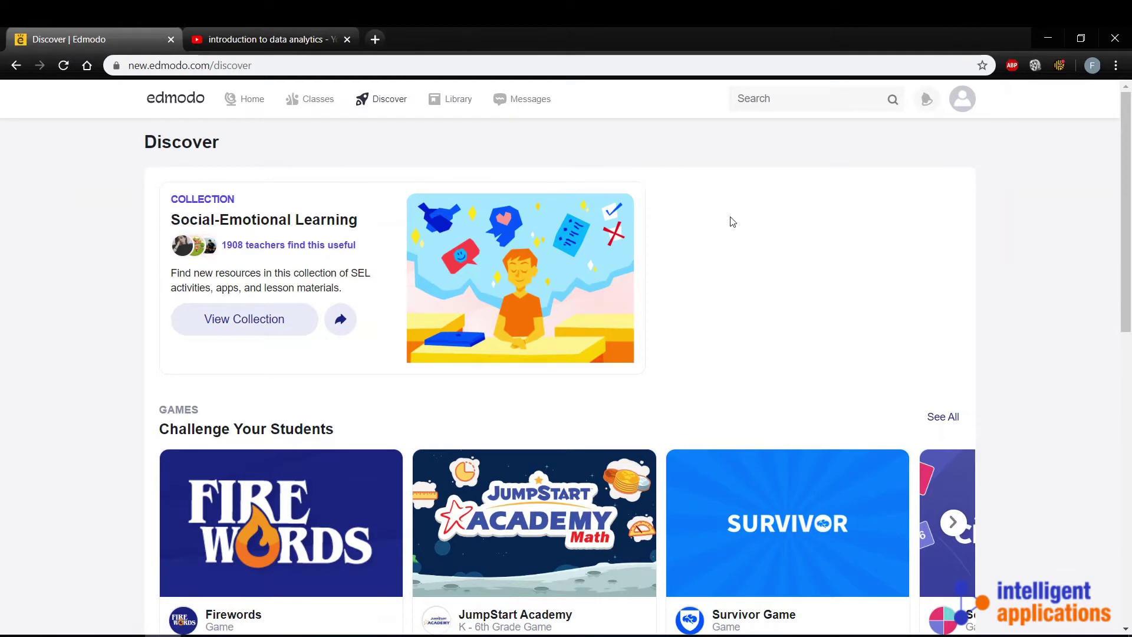
scroll(729, 237, down, 1)
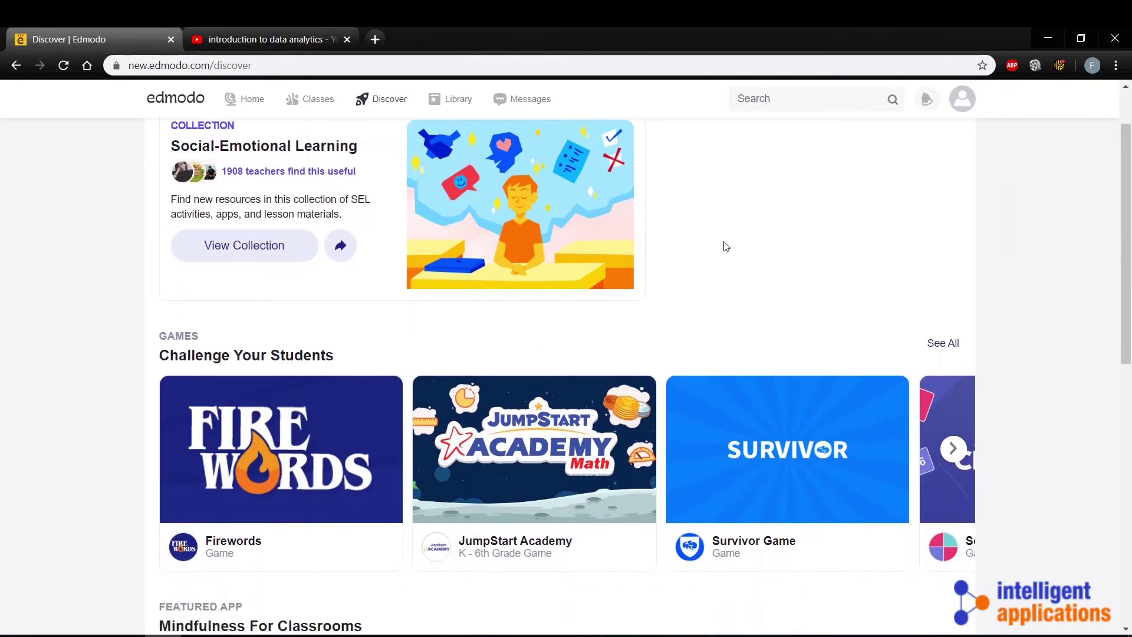
mouse_move(440, 377)
scroll(930, 295, down, 2)
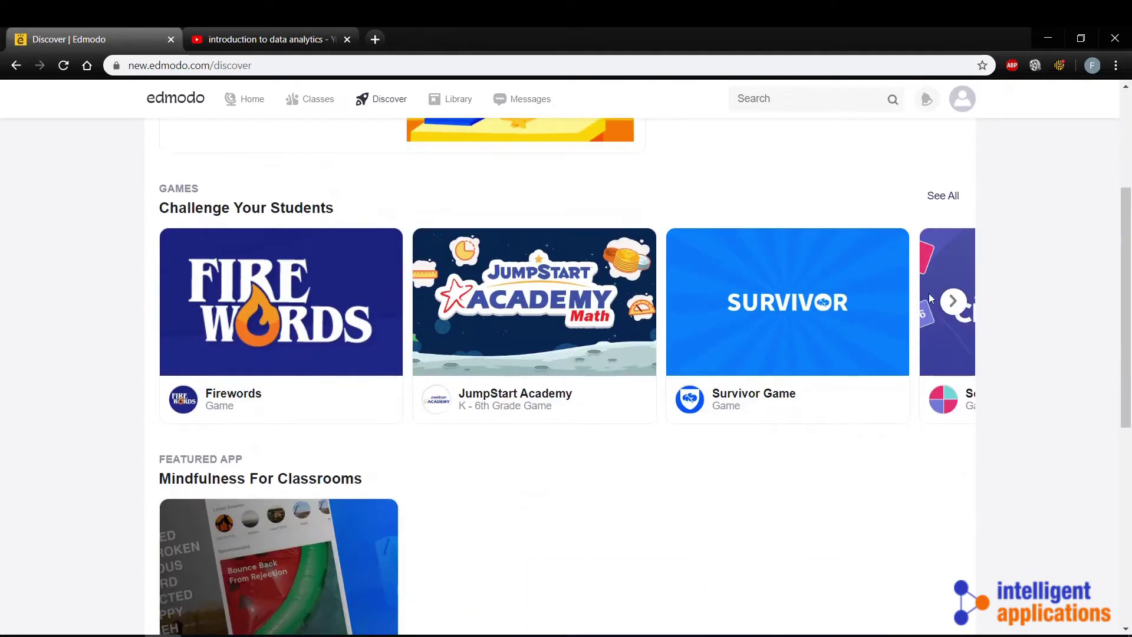
Look through the featured app and the NexxGen News videos further down the Discover page.
scroll(929, 294, down, 3)
scroll(811, 318, down, 1)
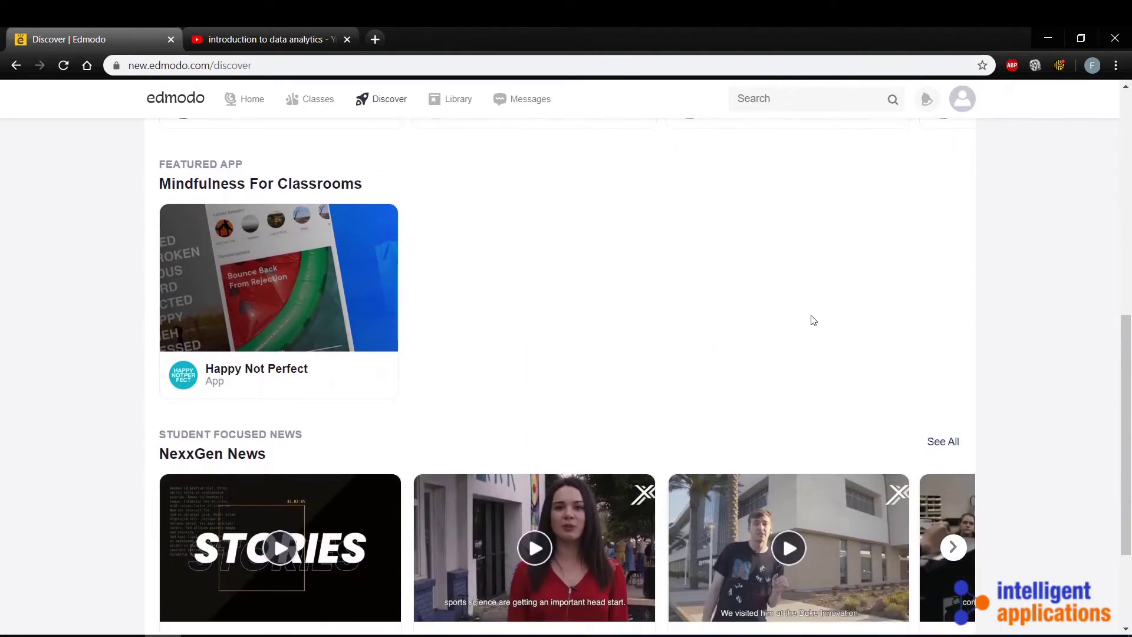
scroll(679, 299, down, 2)
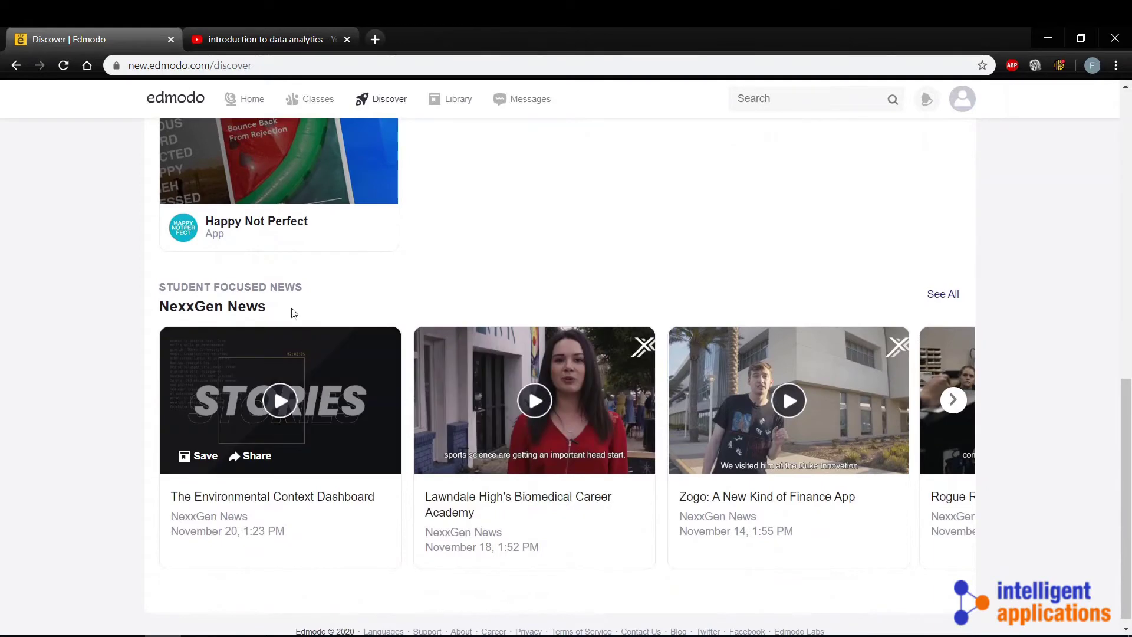
scroll(677, 305, up, 5)
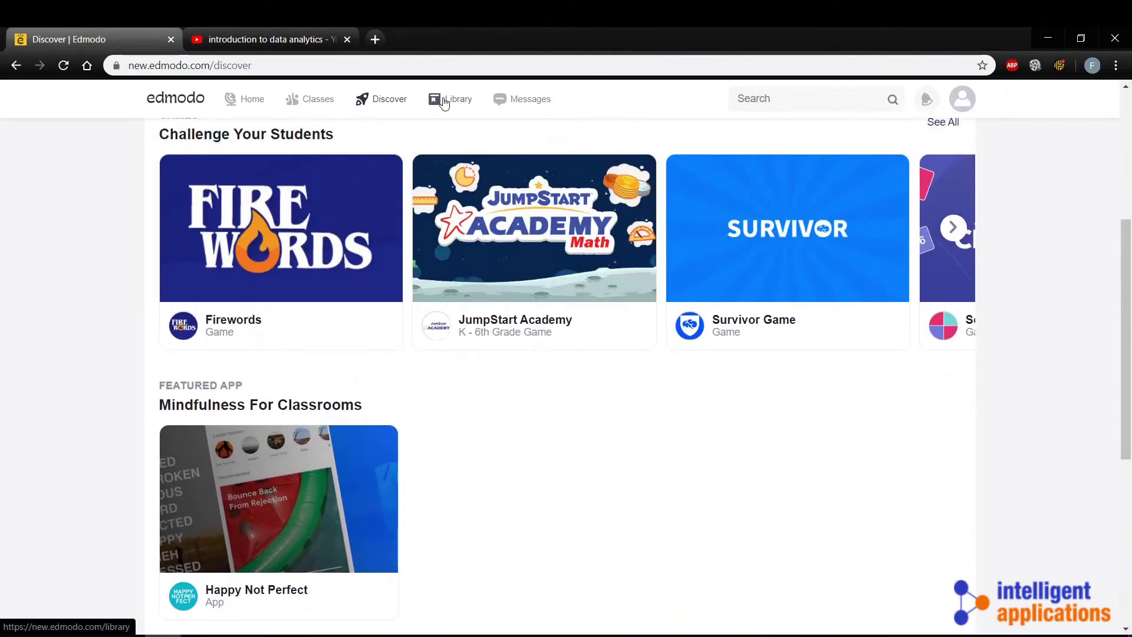
Create a Library folder named Data Analytics 101 Week 1 with grade Adult education and subject Computer Technology.
click(444, 104)
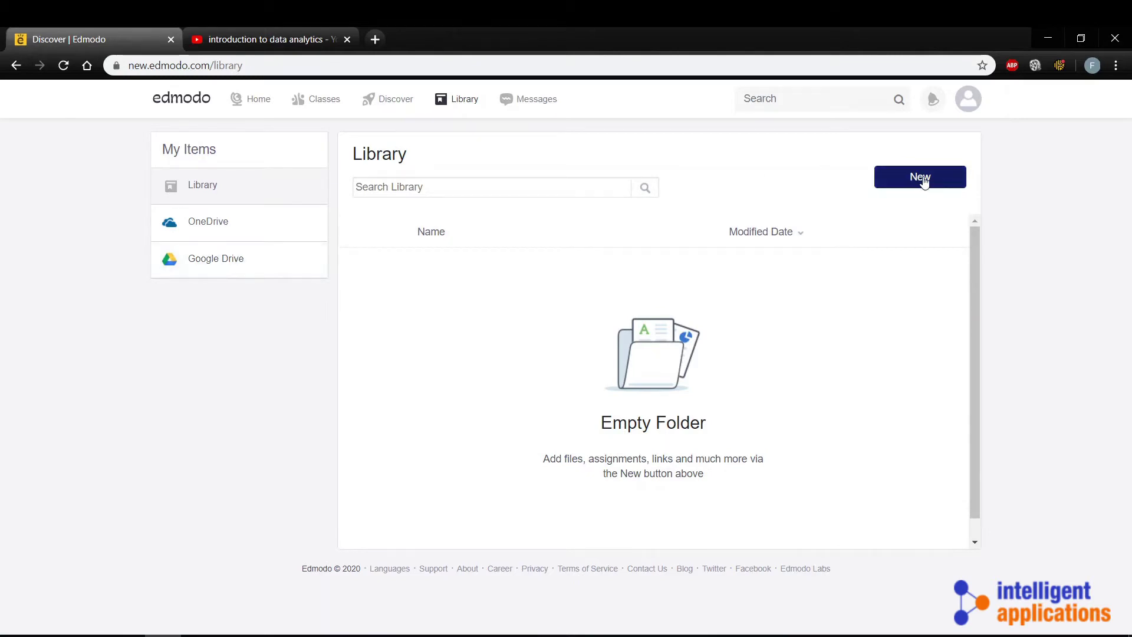
click(923, 181)
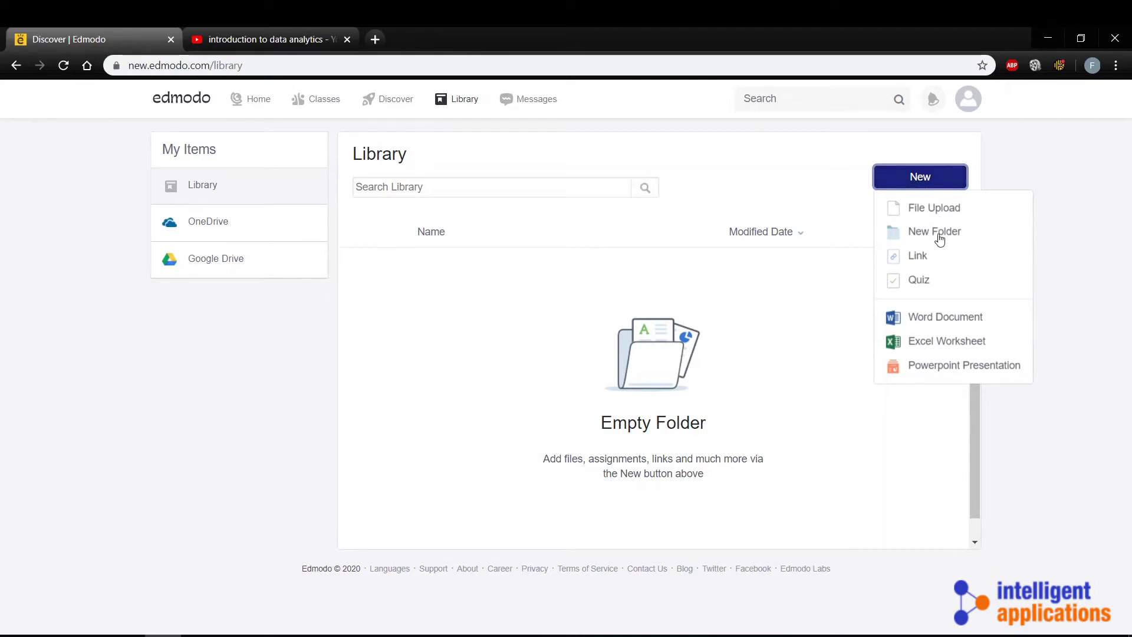
click(940, 238)
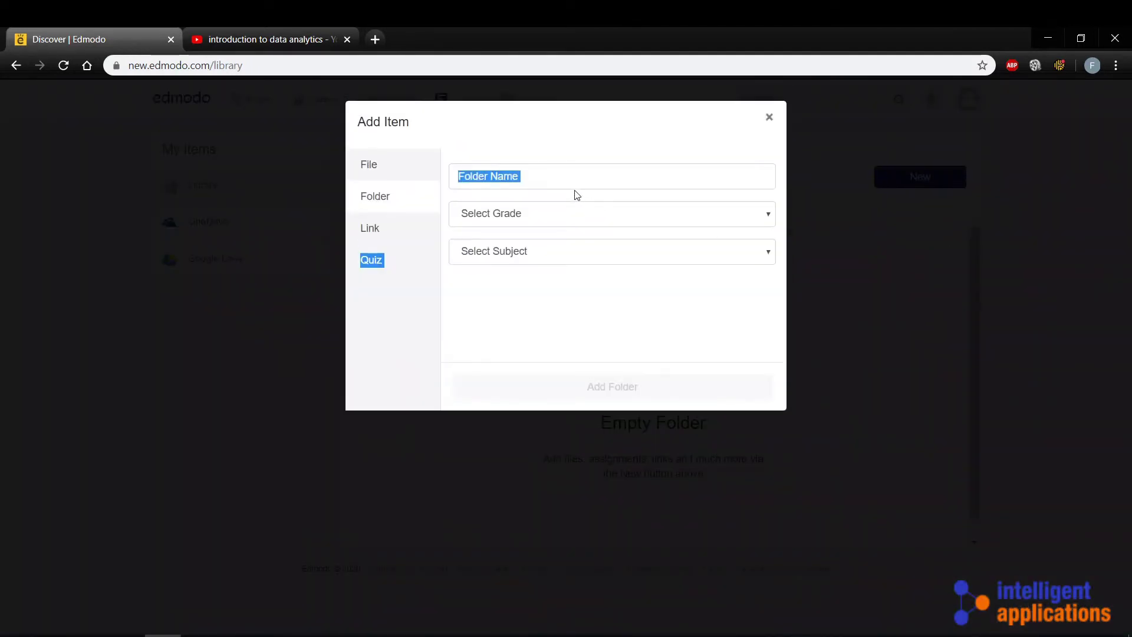
click(575, 179)
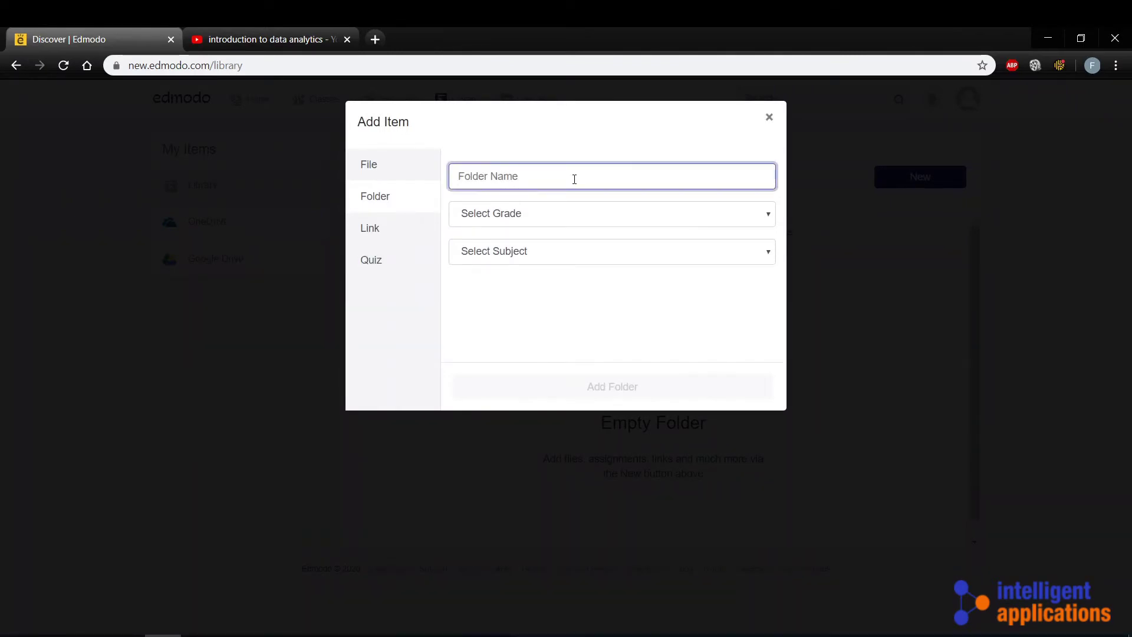
text(Data)
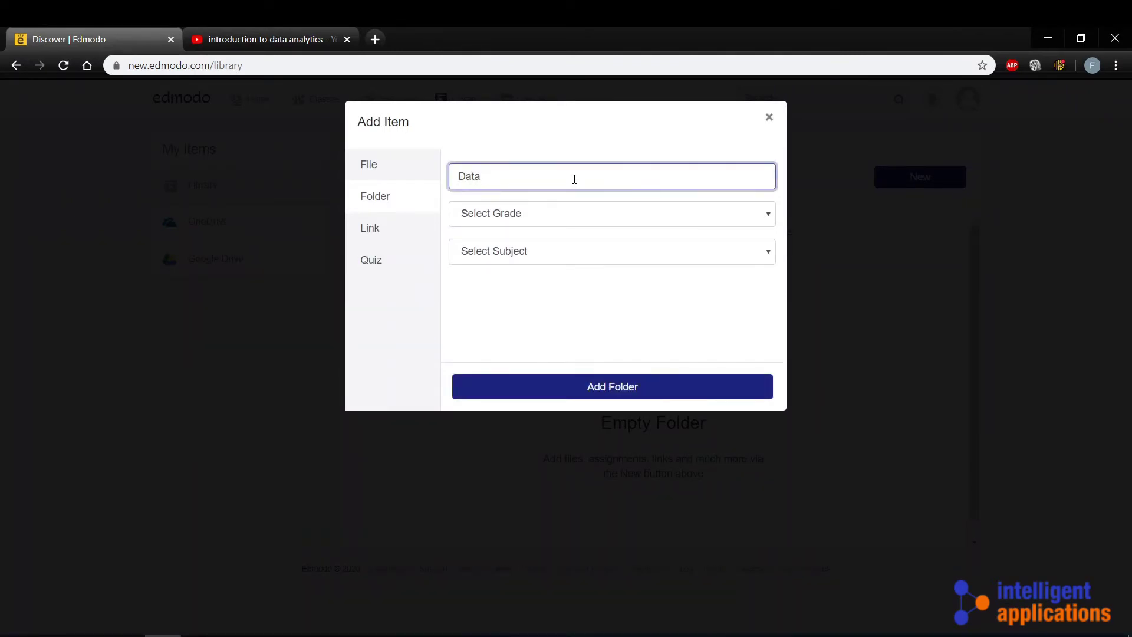
text( Analytics 101 Week 1)
click(571, 215)
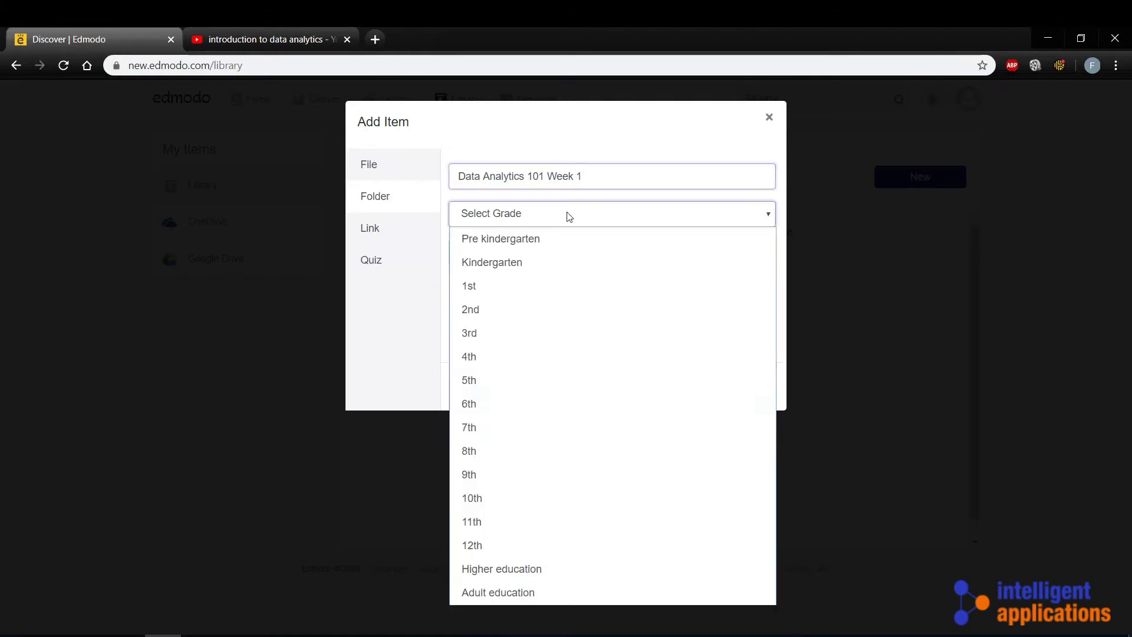
click(503, 593)
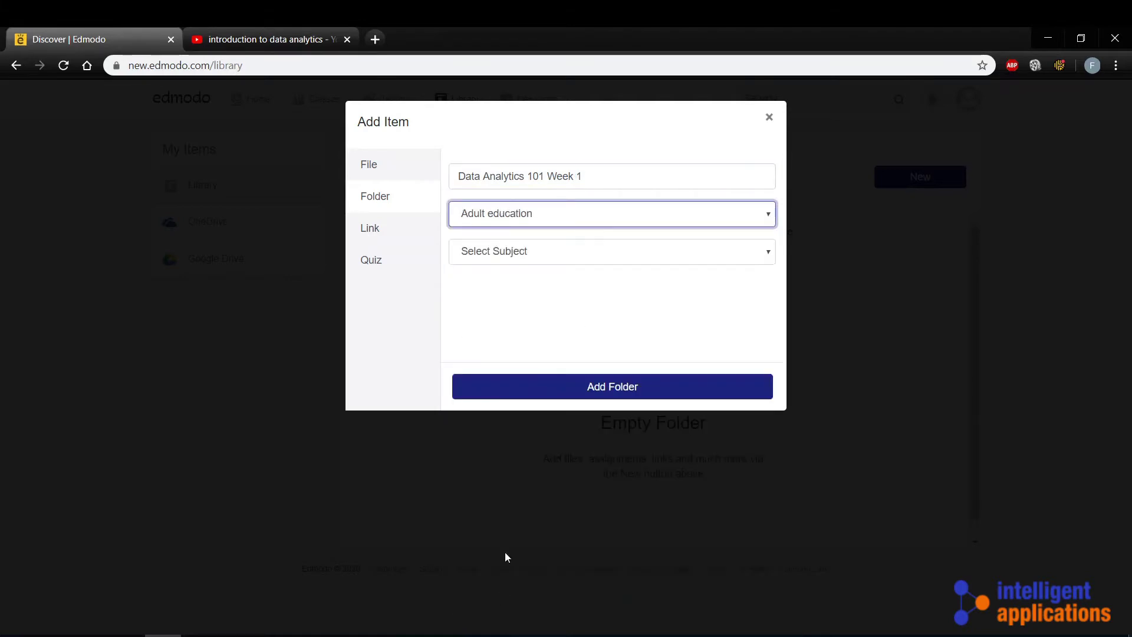
click(506, 251)
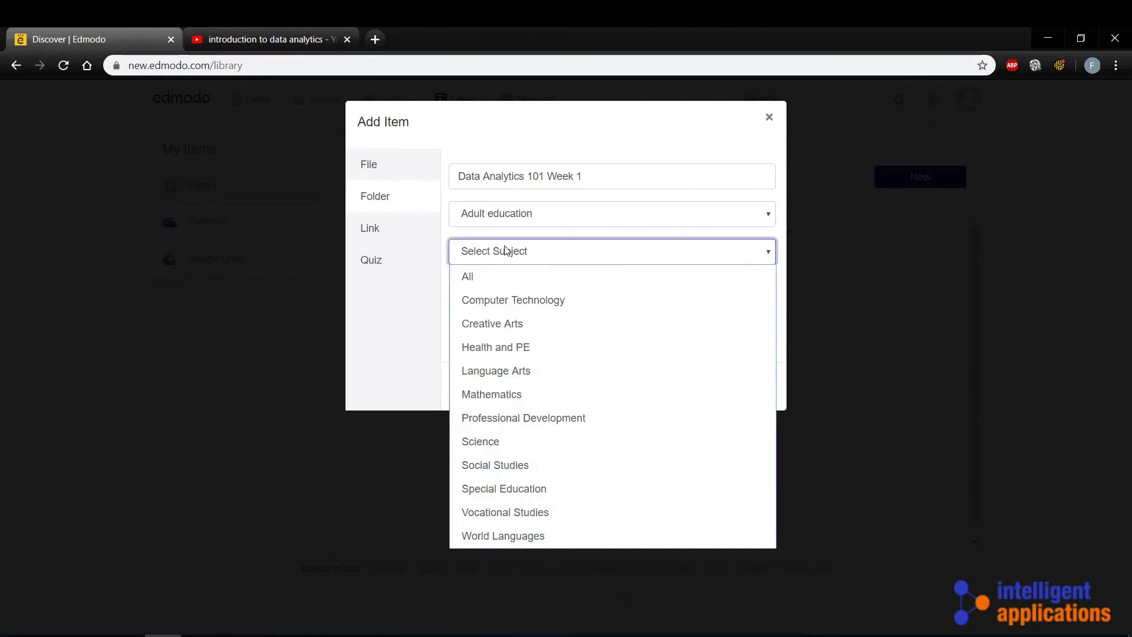
click(523, 301)
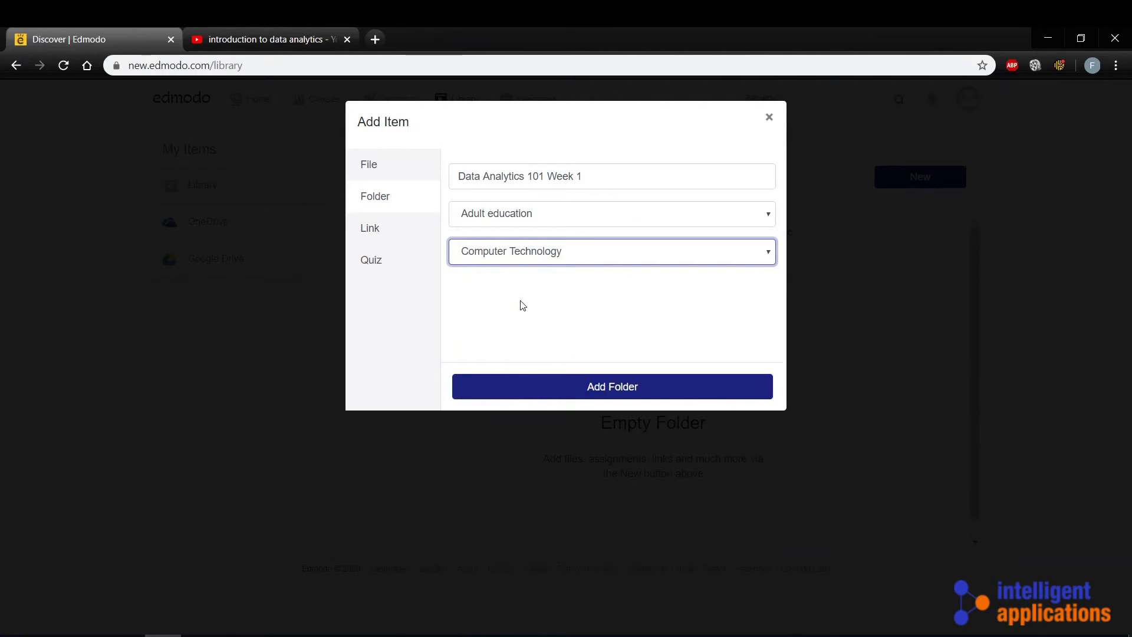
click(581, 387)
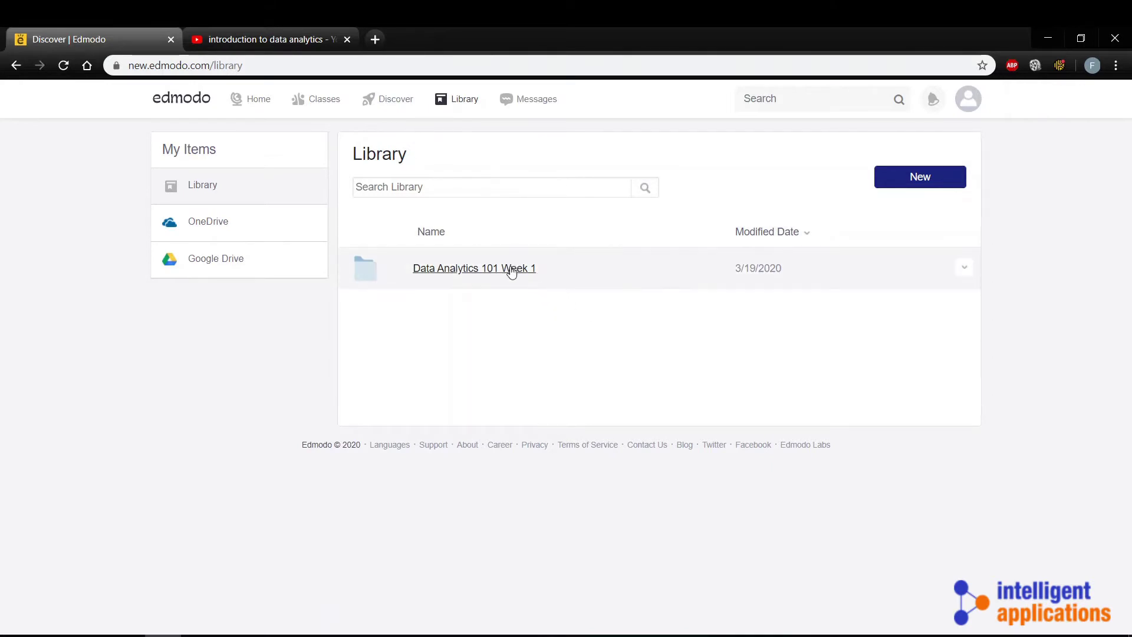
Upload the big-data-now-2016-edition PDF from the computer into the Data Analytics 101 Week 1 folder.
click(508, 269)
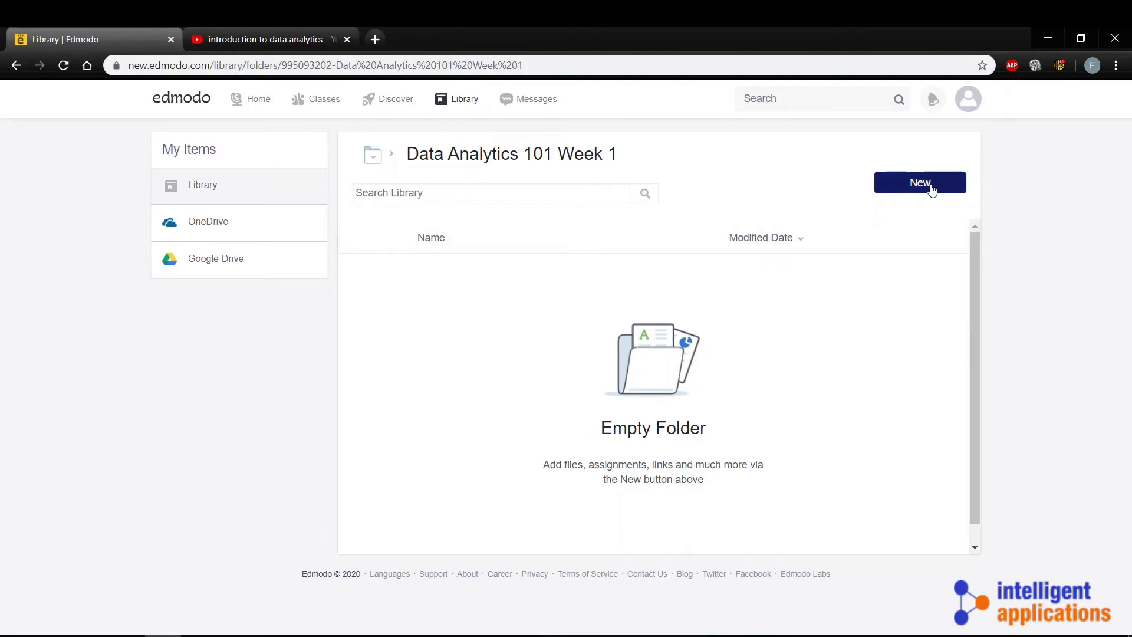
click(931, 186)
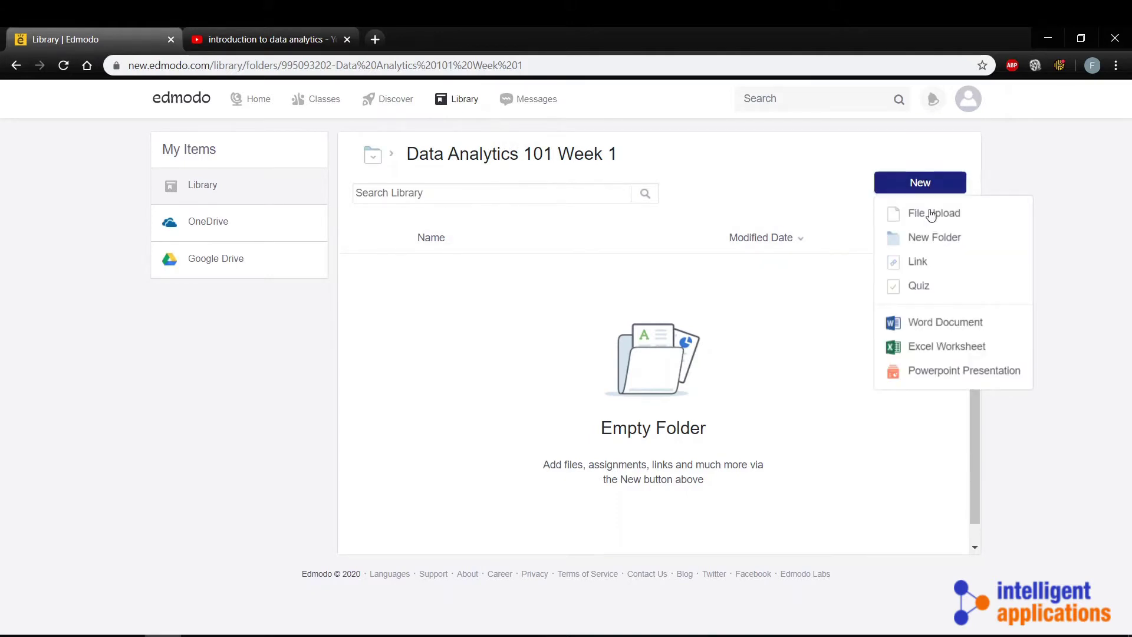
click(931, 211)
click(472, 184)
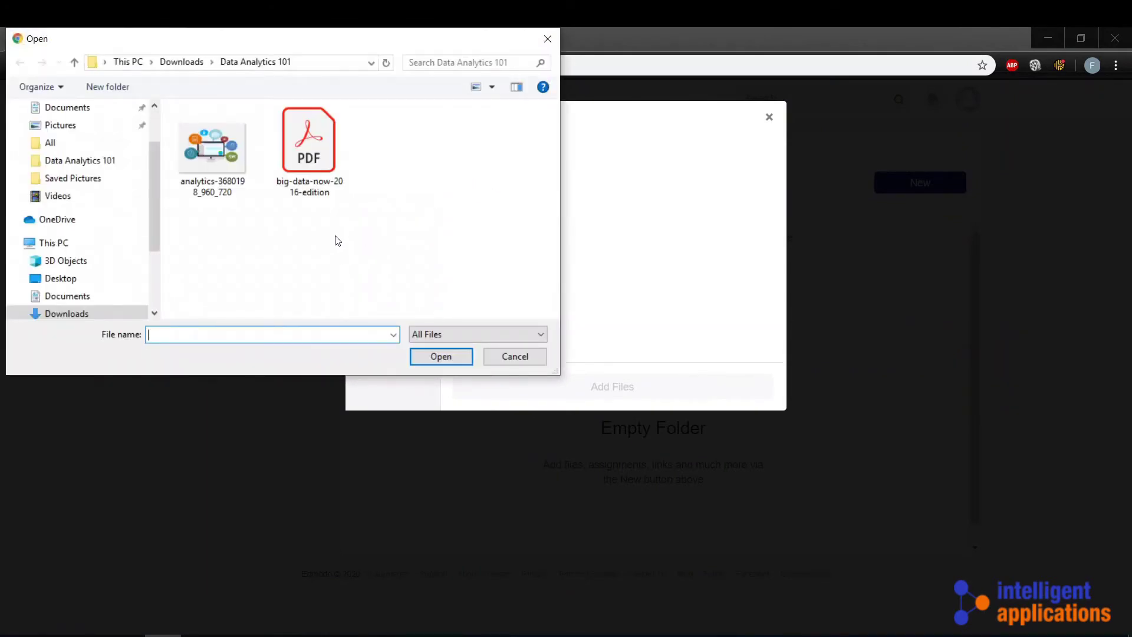
click(322, 167)
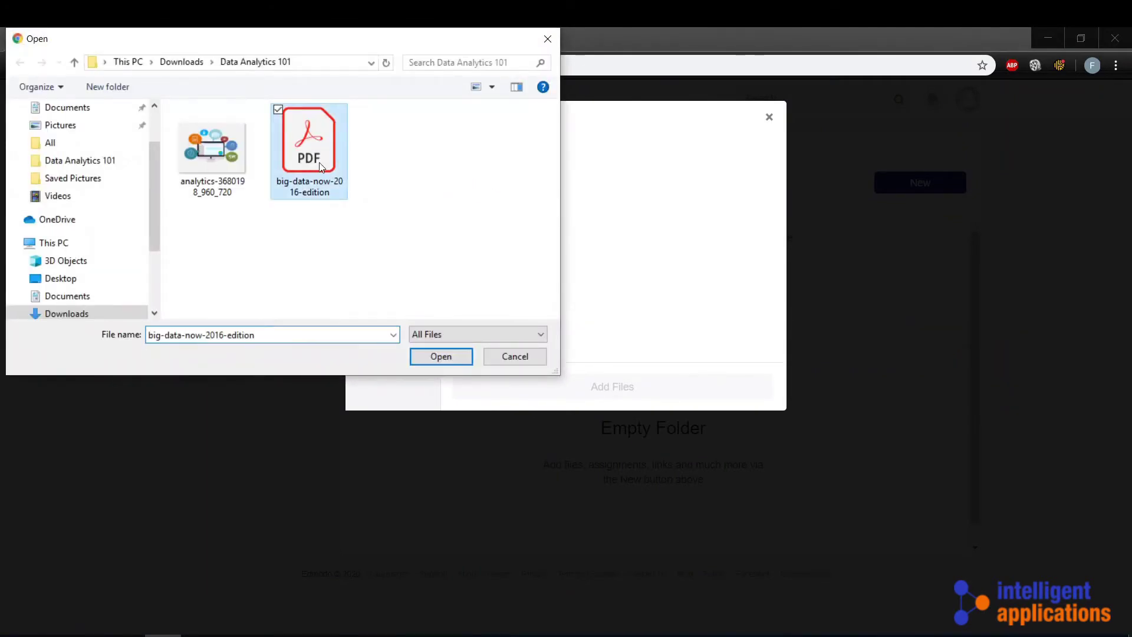
click(445, 356)
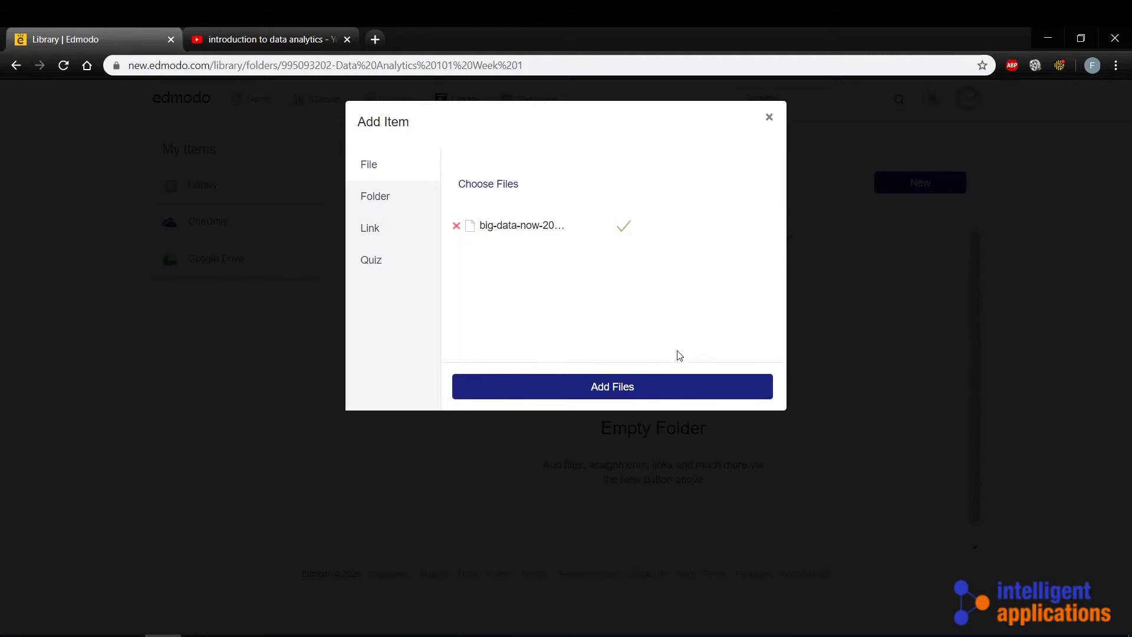
click(620, 387)
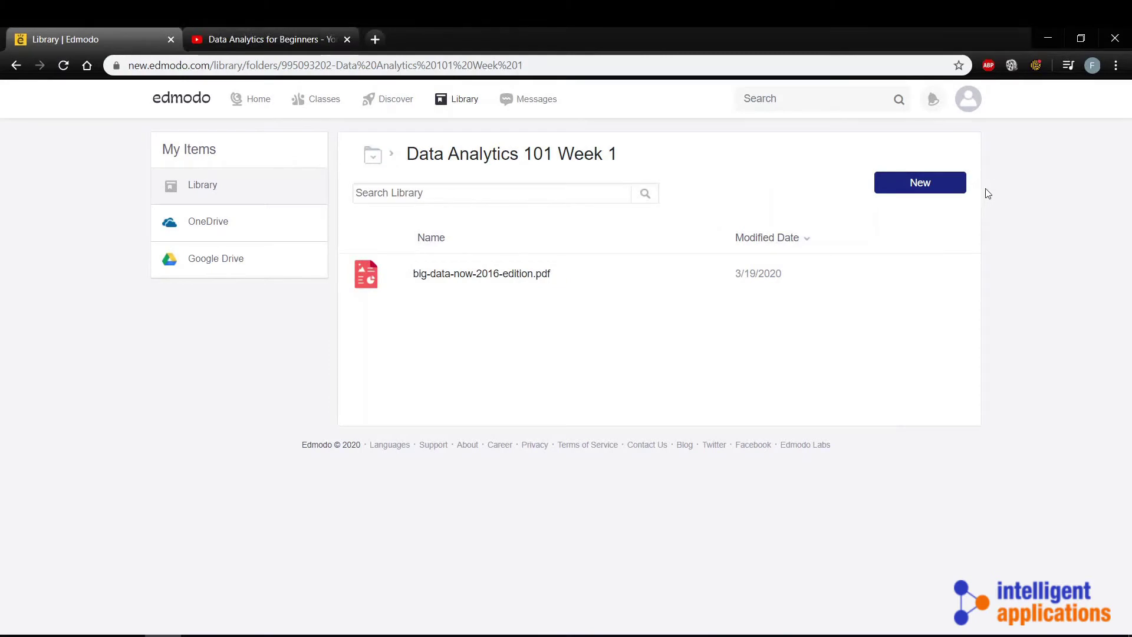
Switch to YouTube and copy the web address of the Data Analytics for Beginners video.
click(944, 189)
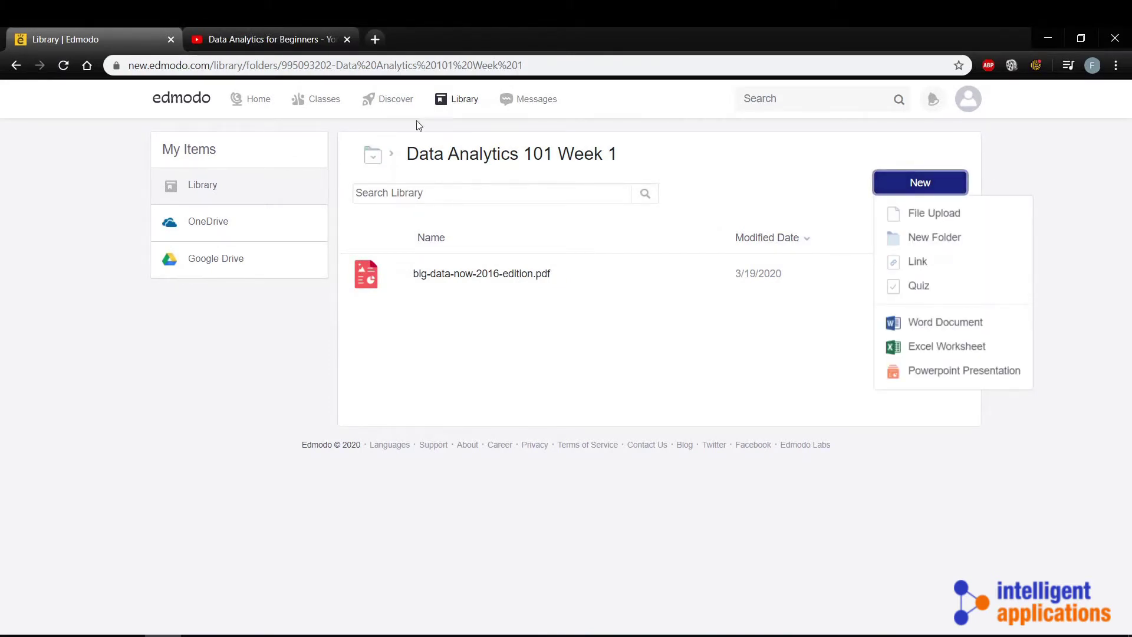
click(287, 48)
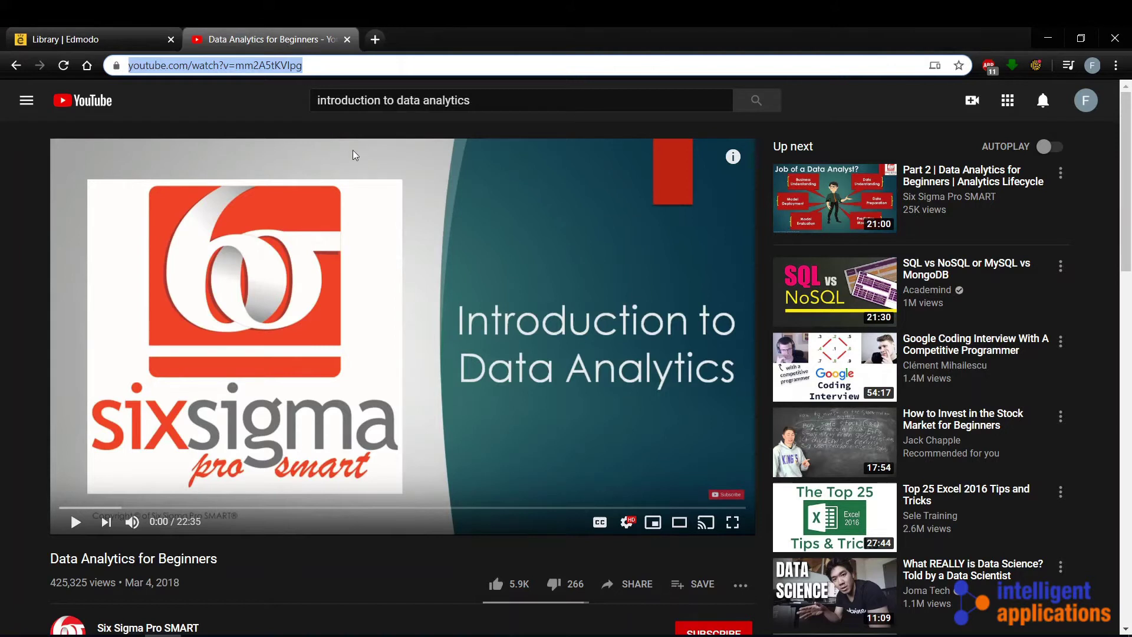
right_click(272, 61)
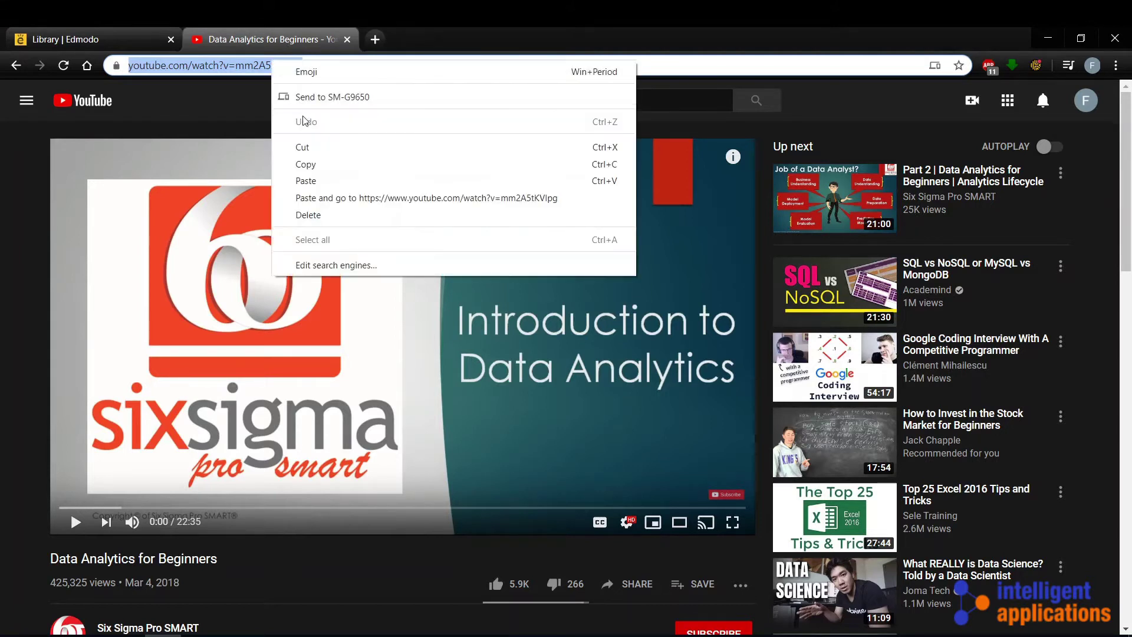
click(305, 164)
Back in Edmodo, add the copied video address to the Week 1 folder as a link titled Data Analytics for Beginners.
click(77, 32)
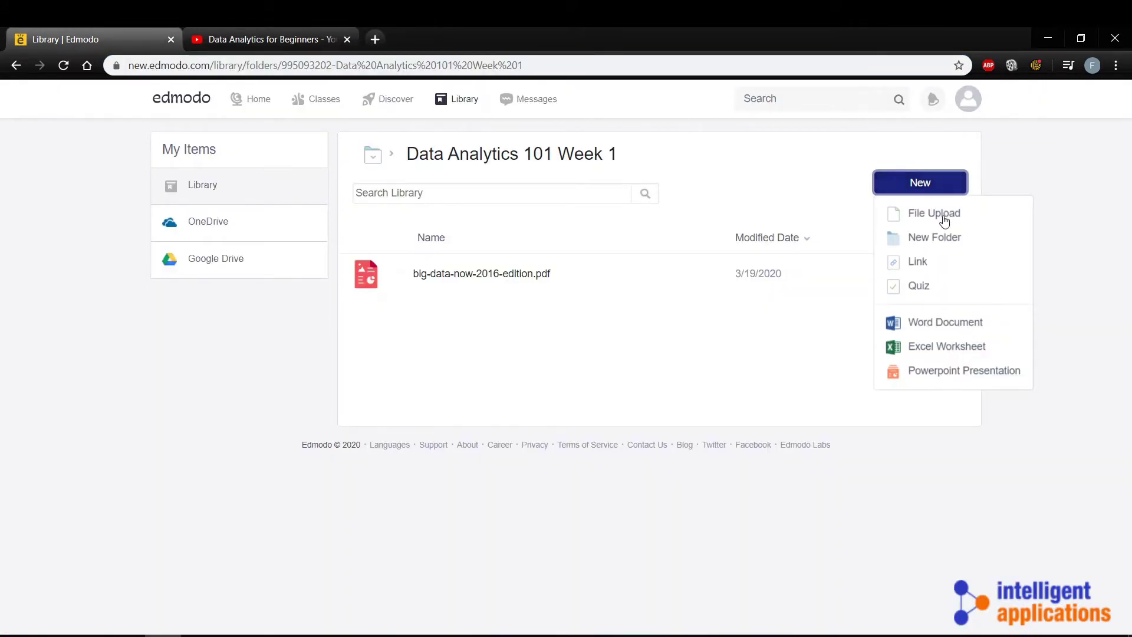
click(953, 189)
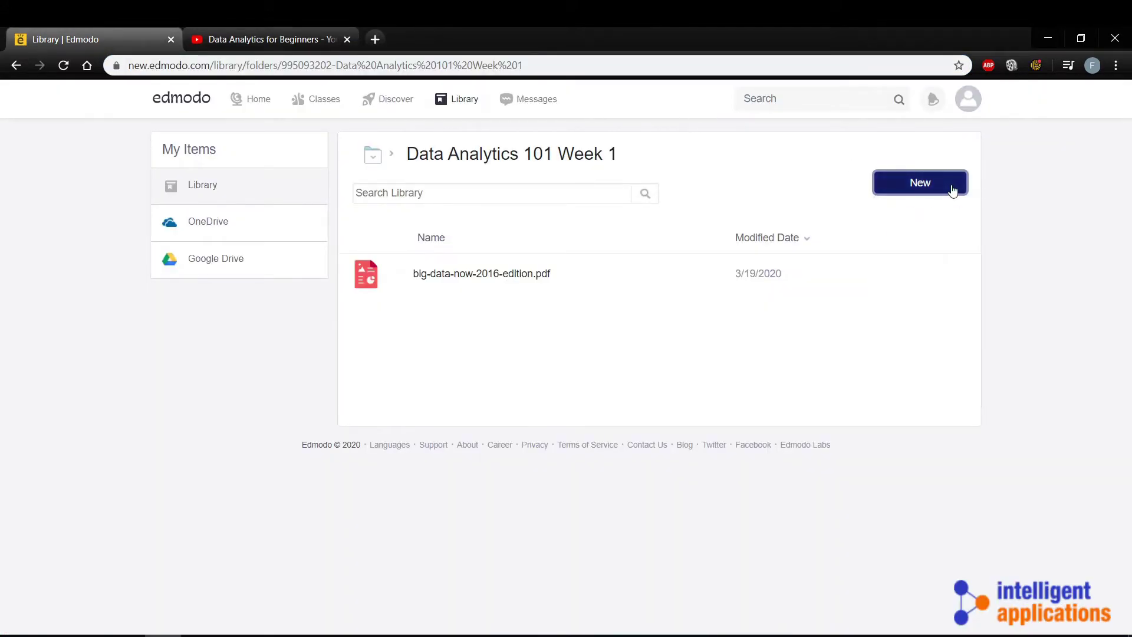
click(953, 188)
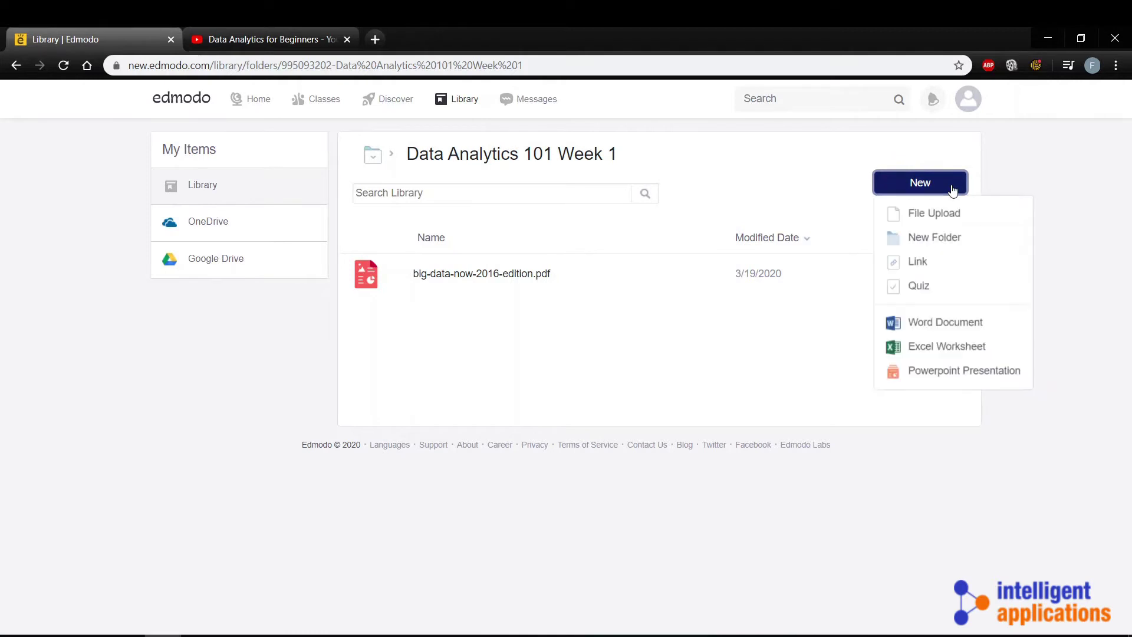
click(918, 263)
click(546, 182)
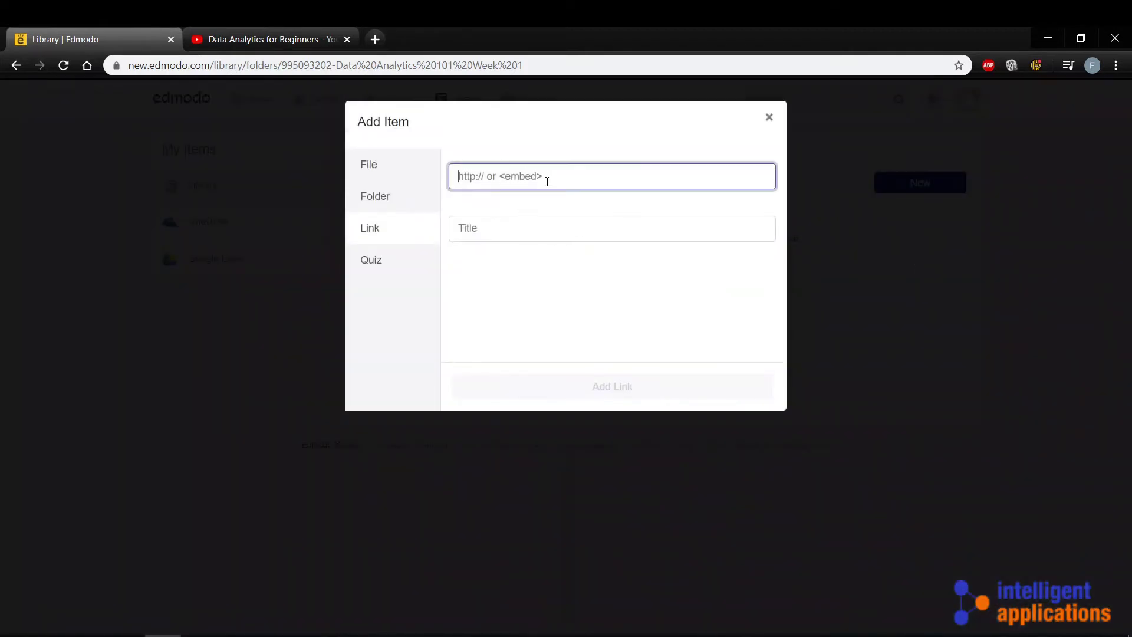
text(https://www.youtube.com/watch?v=mm2A5tKVIpg)
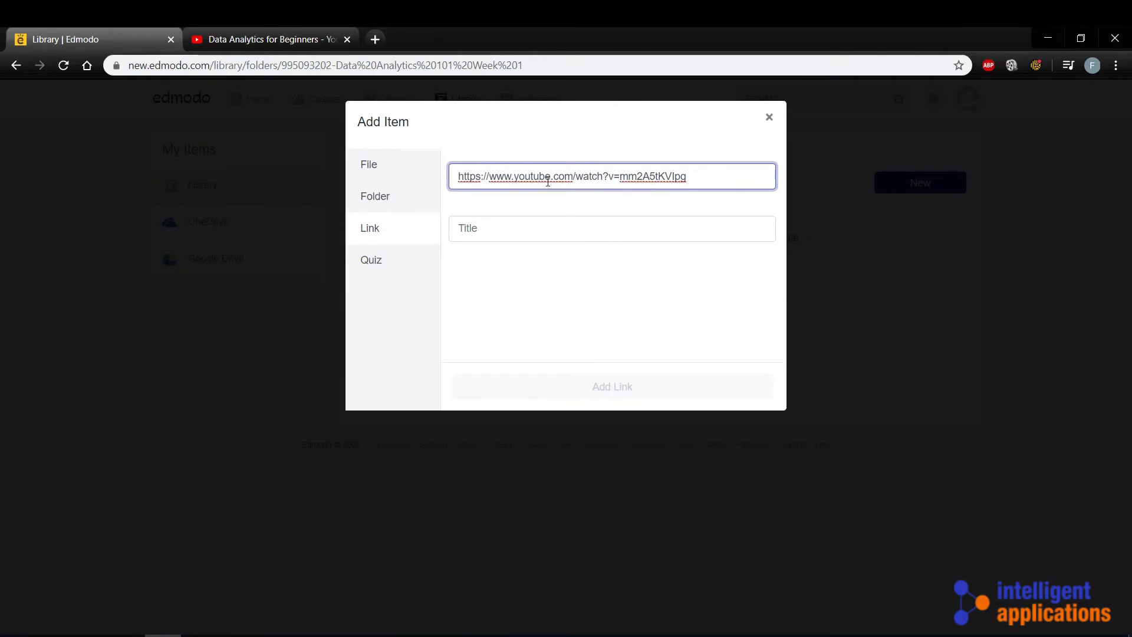
click(472, 228)
text(Data Analytics for Beginners)
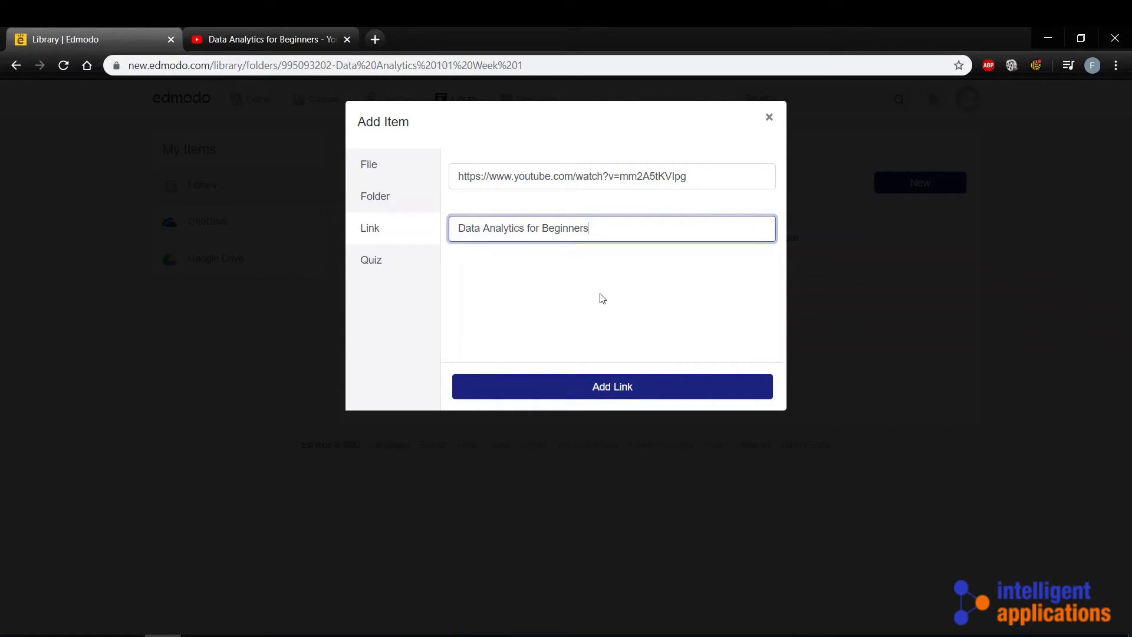
click(626, 386)
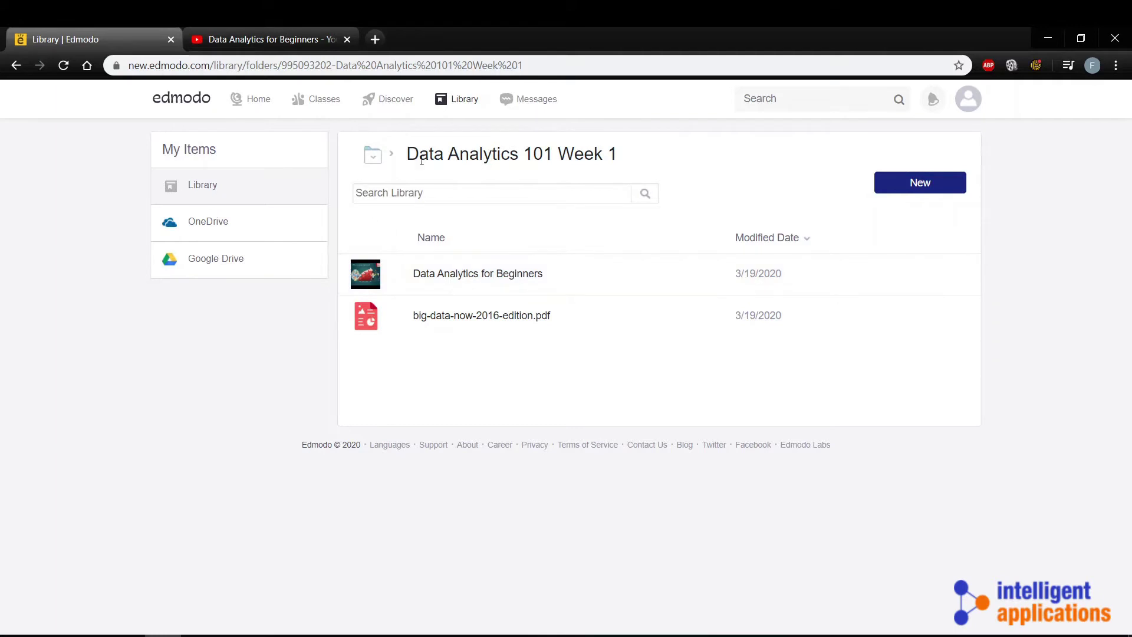
Draft a post in the Data Analytics 101 class reading "Class please view the follow video. Thank you.".
click(299, 101)
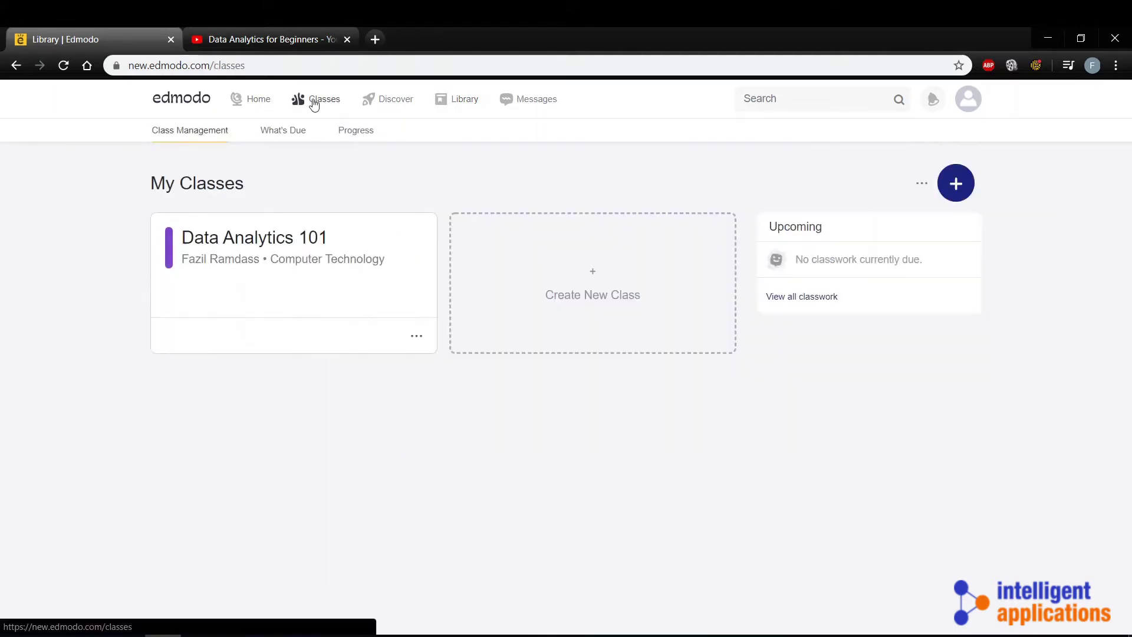
click(250, 235)
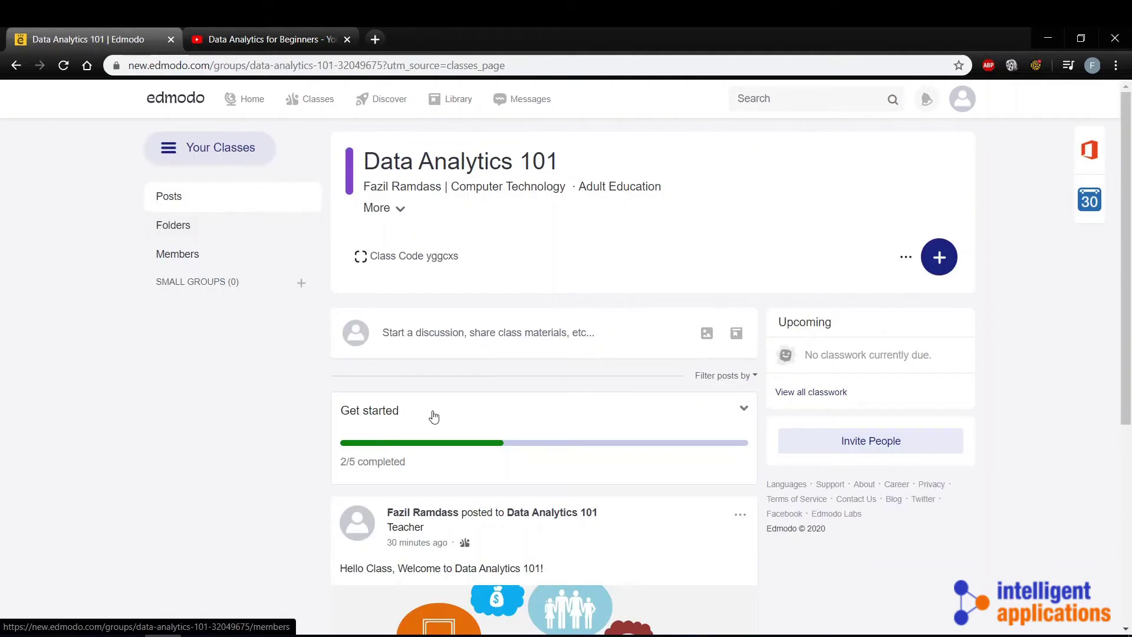
click(472, 336)
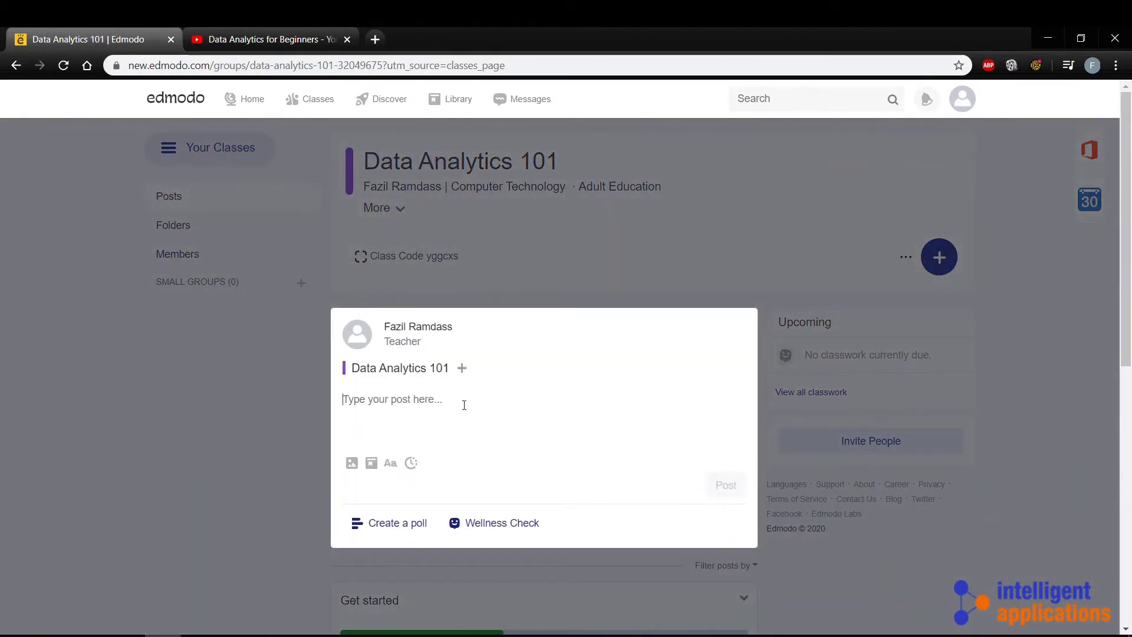
text(Class)
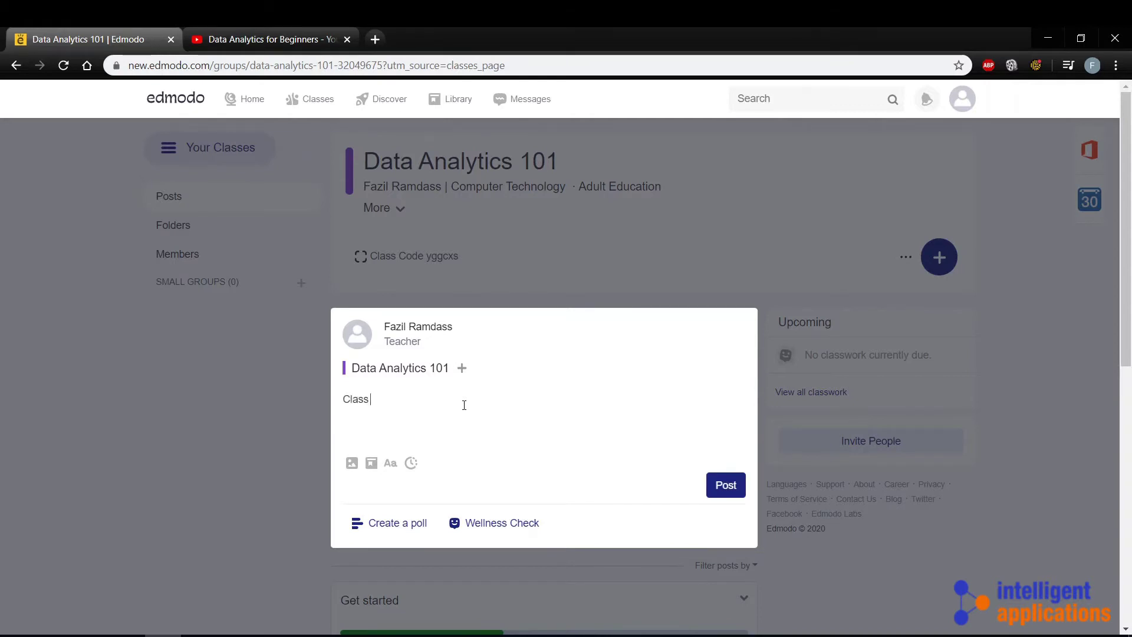
text( please view the follow video. Than)
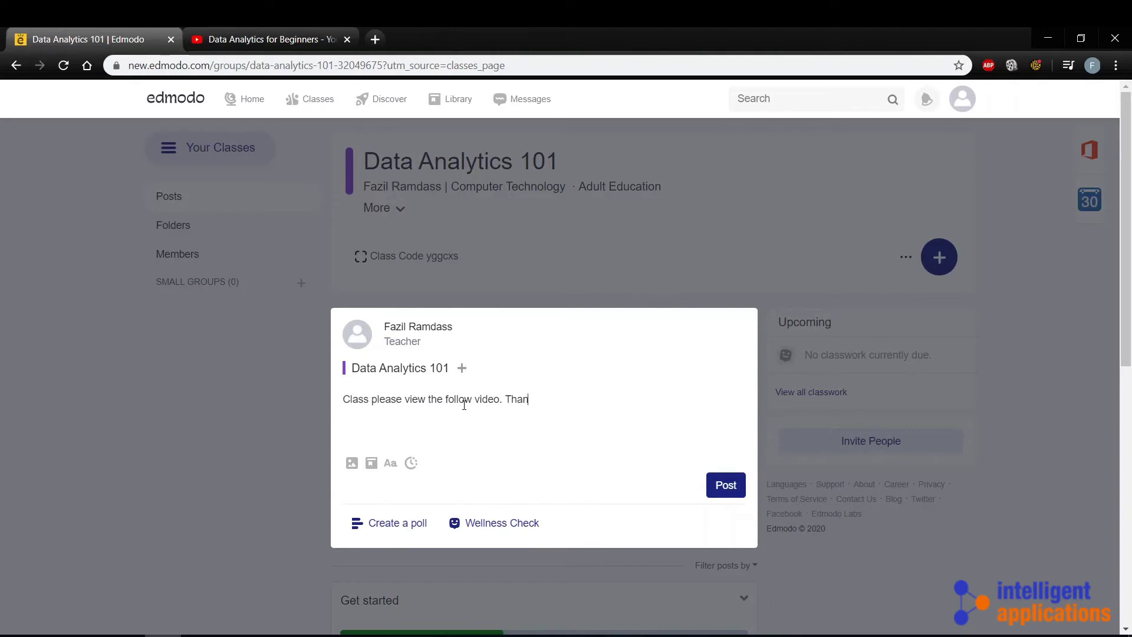
text(k you.)
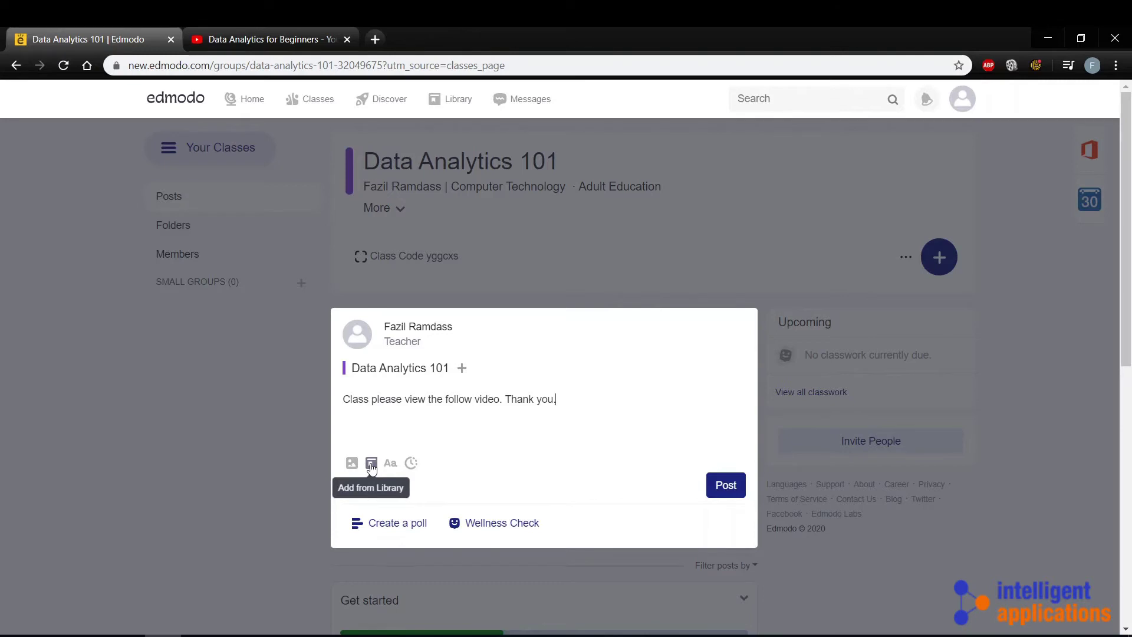
Attach the Data Analytics for Beginners link from the Library's Data Analytics 101 Week 1 folder to the drafted class post.
click(370, 463)
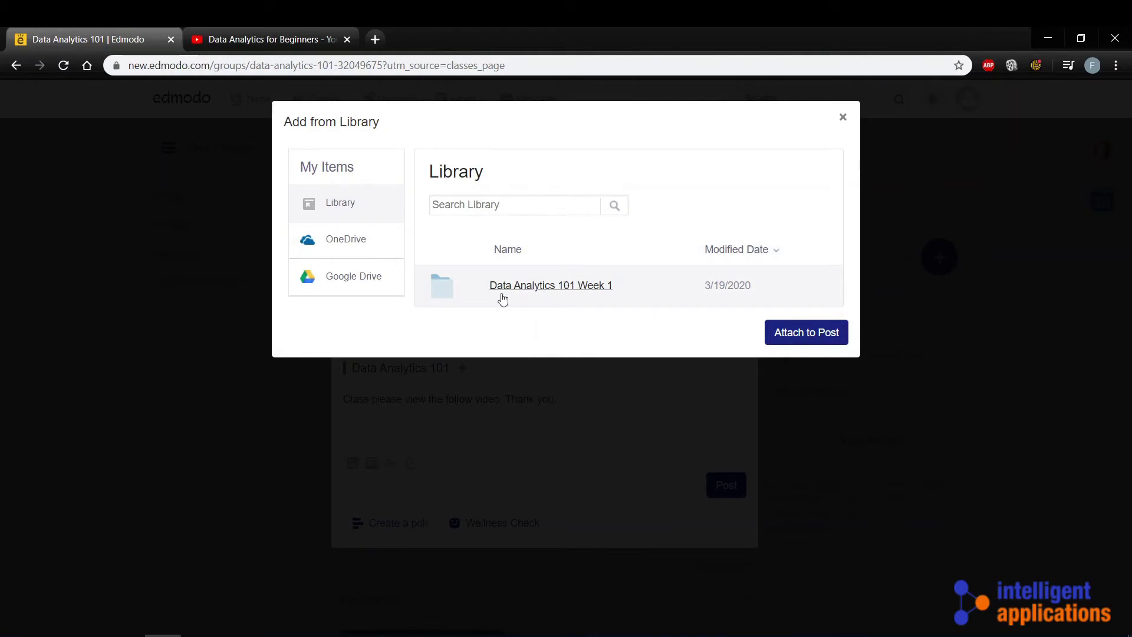
click(553, 286)
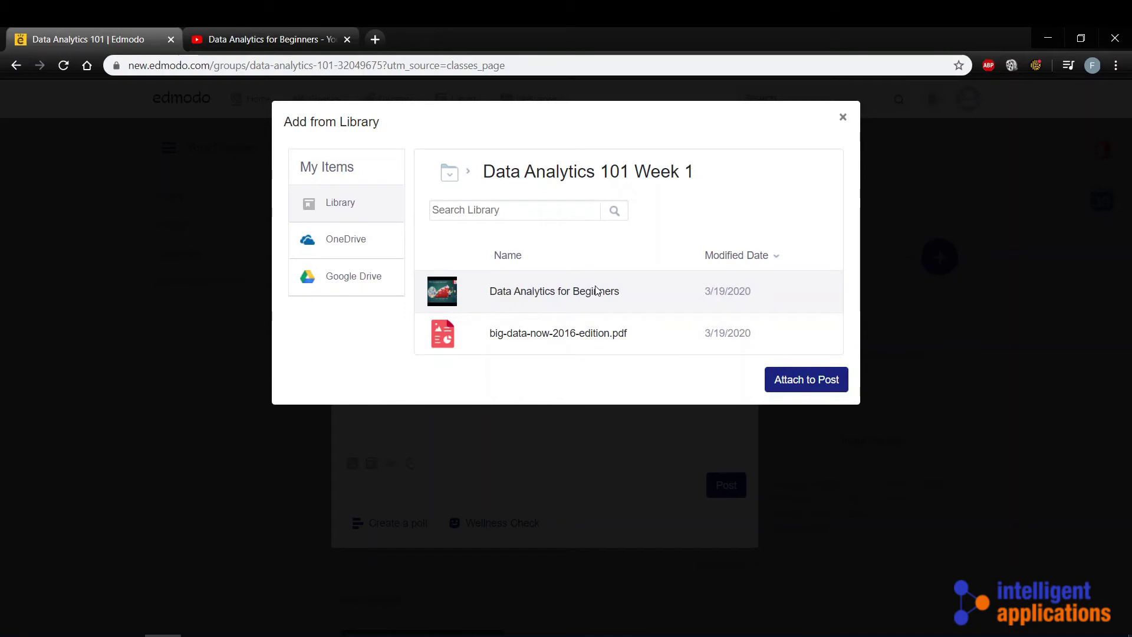
click(615, 286)
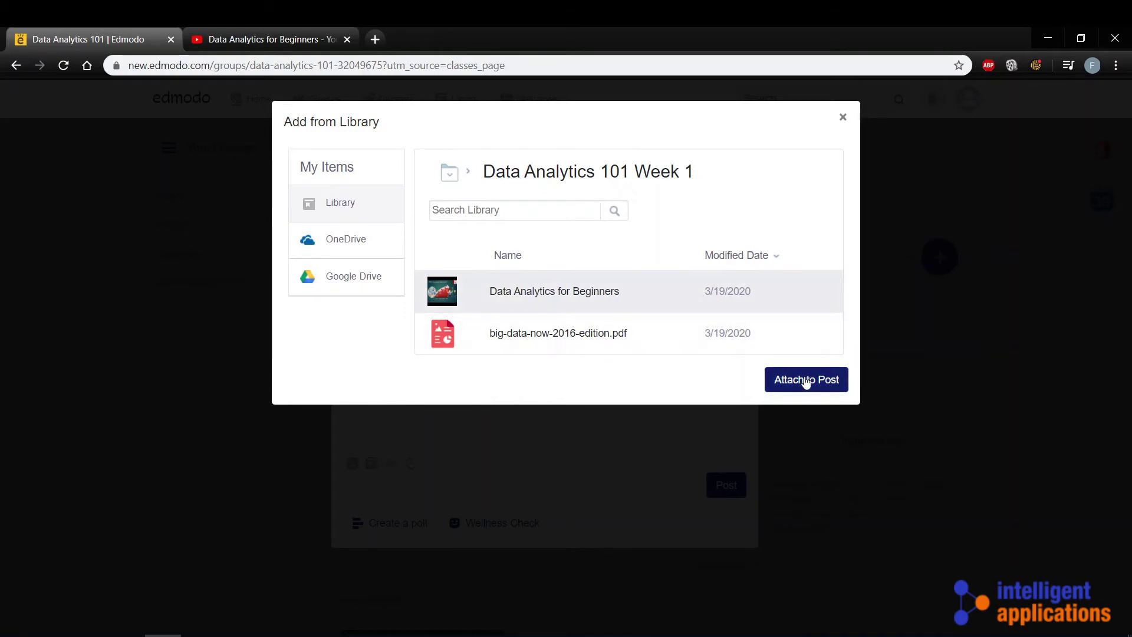
click(806, 381)
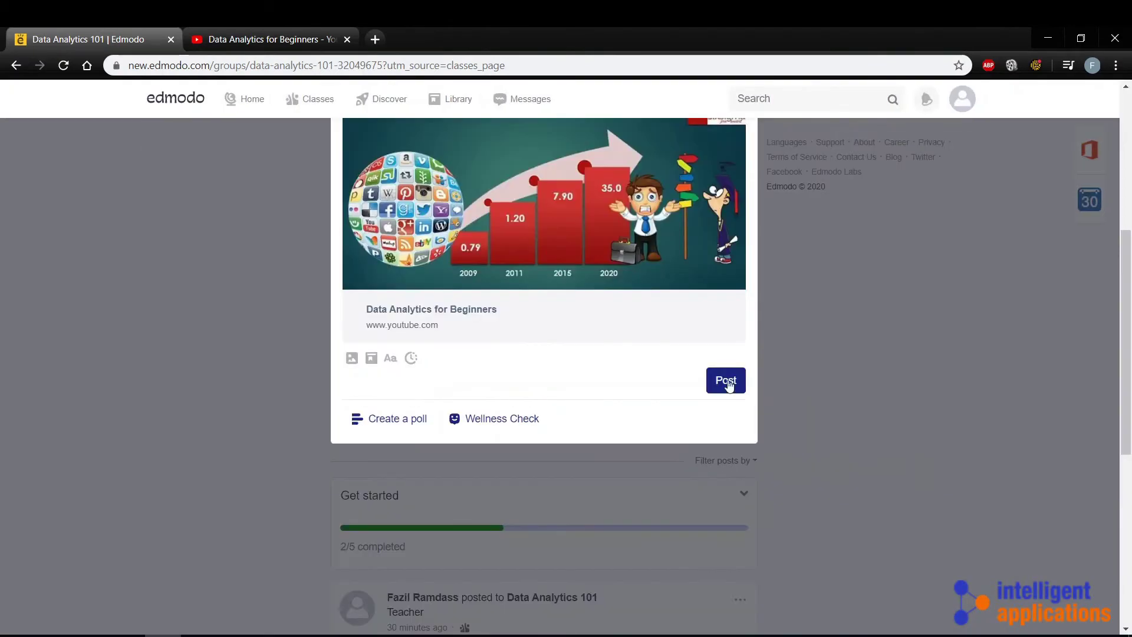
Correct "follow" to "following" in the post text and publish the post to the Data Analytics 101 class.
scroll(648, 378, up, 3)
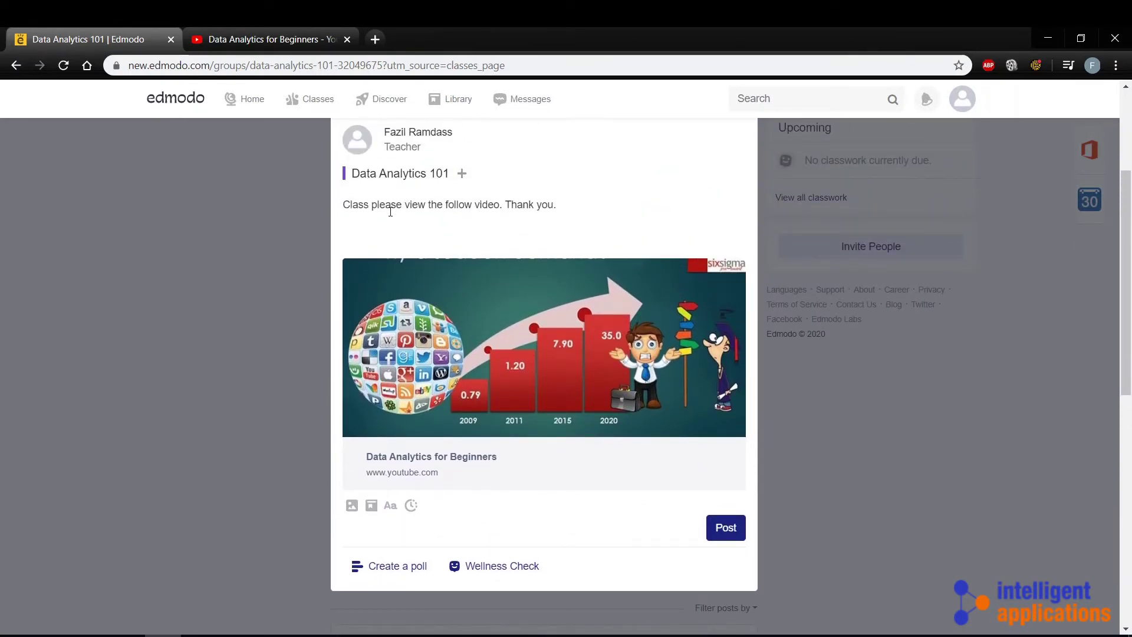
click(473, 204)
text(ing)
click(594, 204)
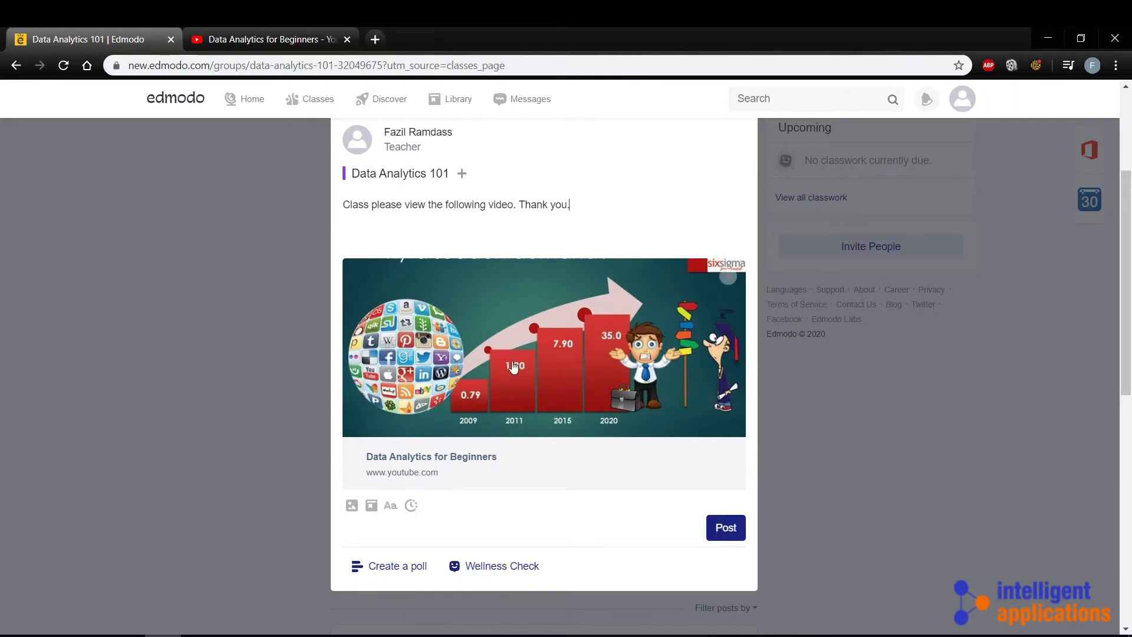
click(727, 529)
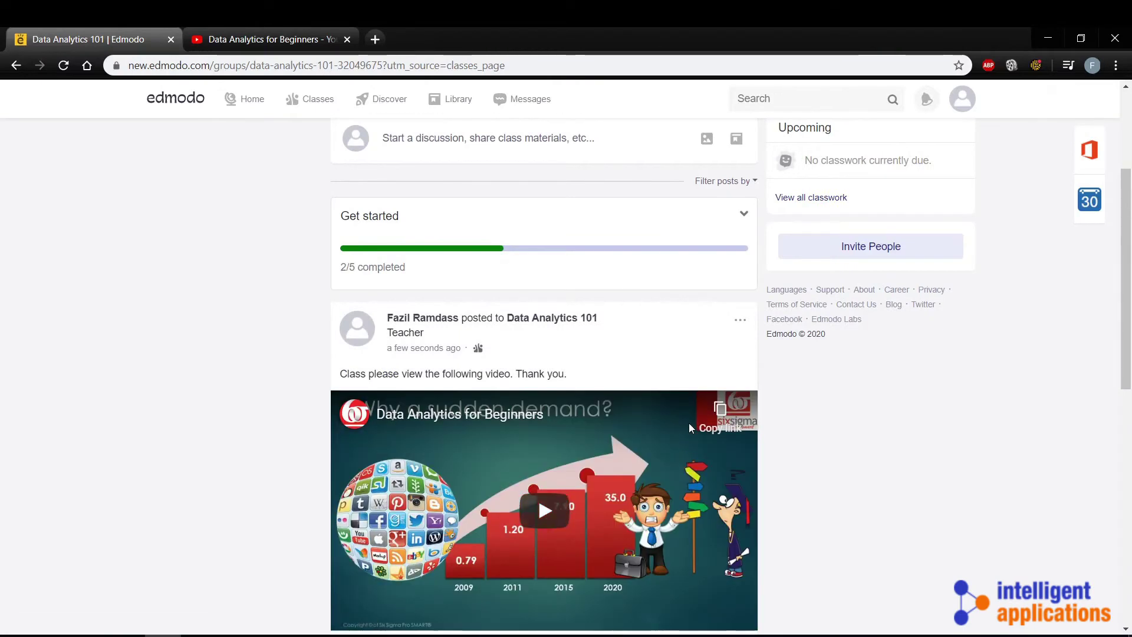
scroll(691, 425, down, 1)
scroll(689, 423, down, 1)
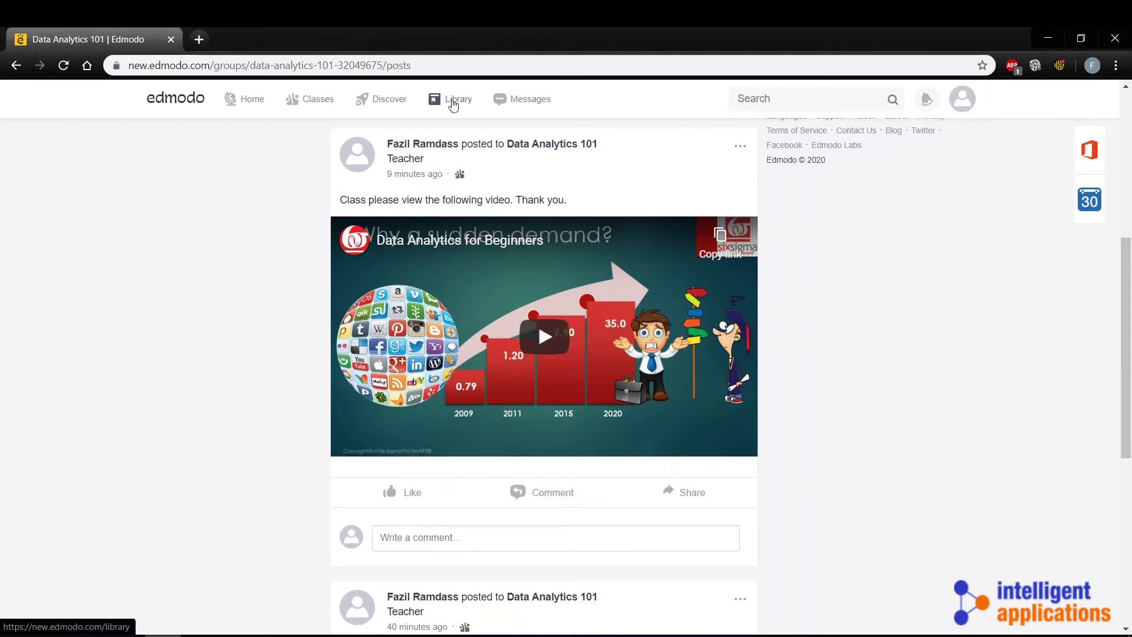
Check the Data Analytics 101 Week 1 folder's contents in the Library and share the folder with the Data Analytics 101 class.
click(453, 104)
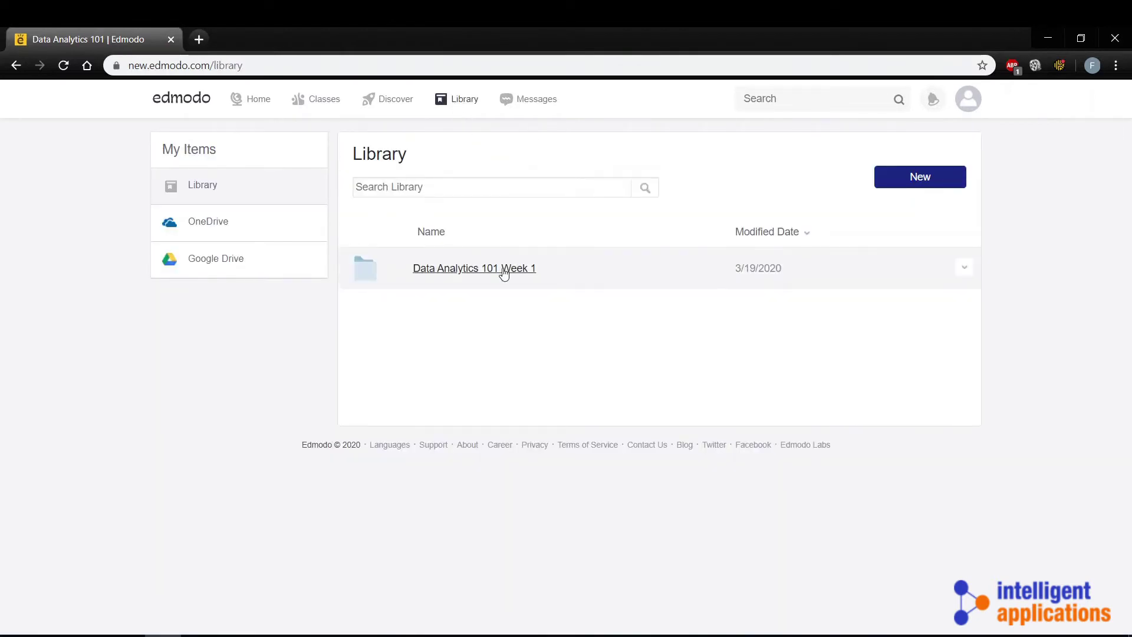
click(504, 270)
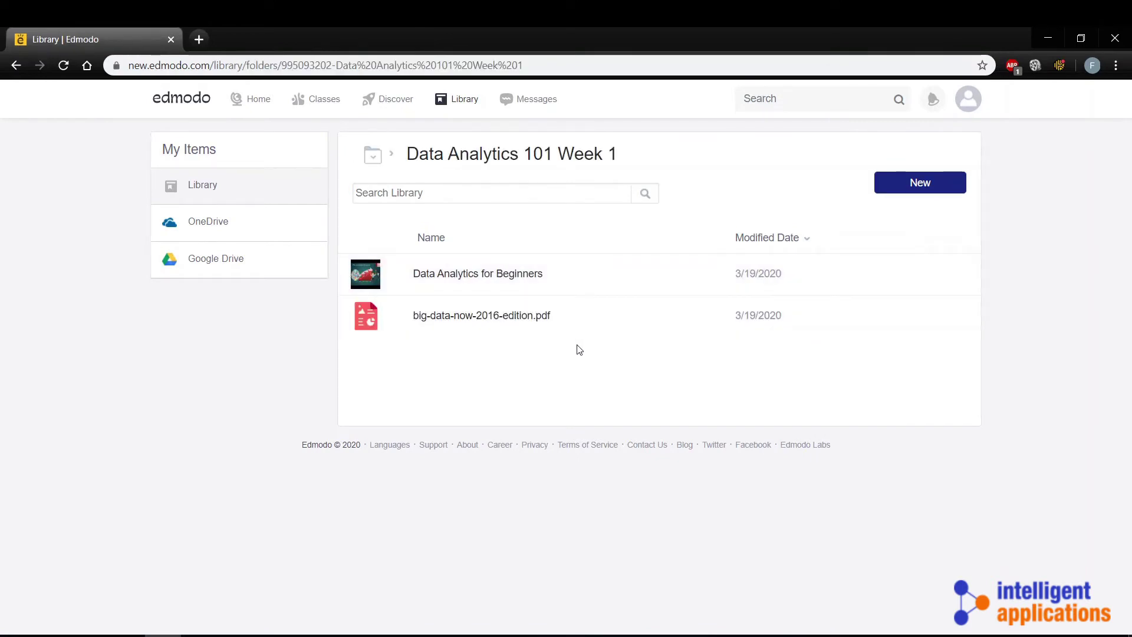
click(390, 162)
click(385, 186)
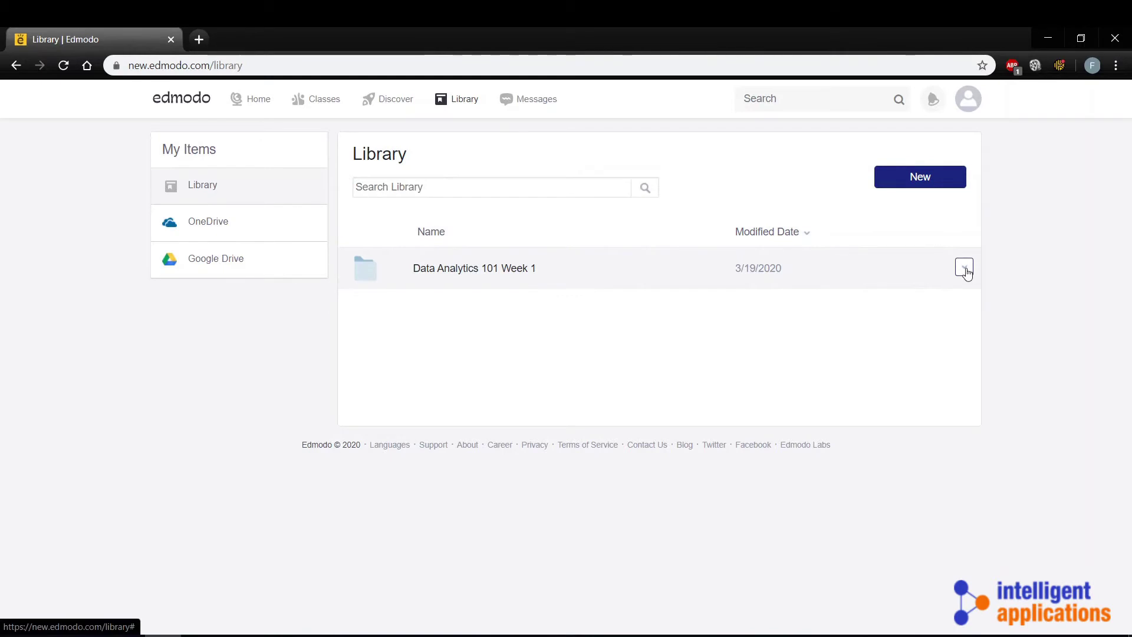
click(965, 270)
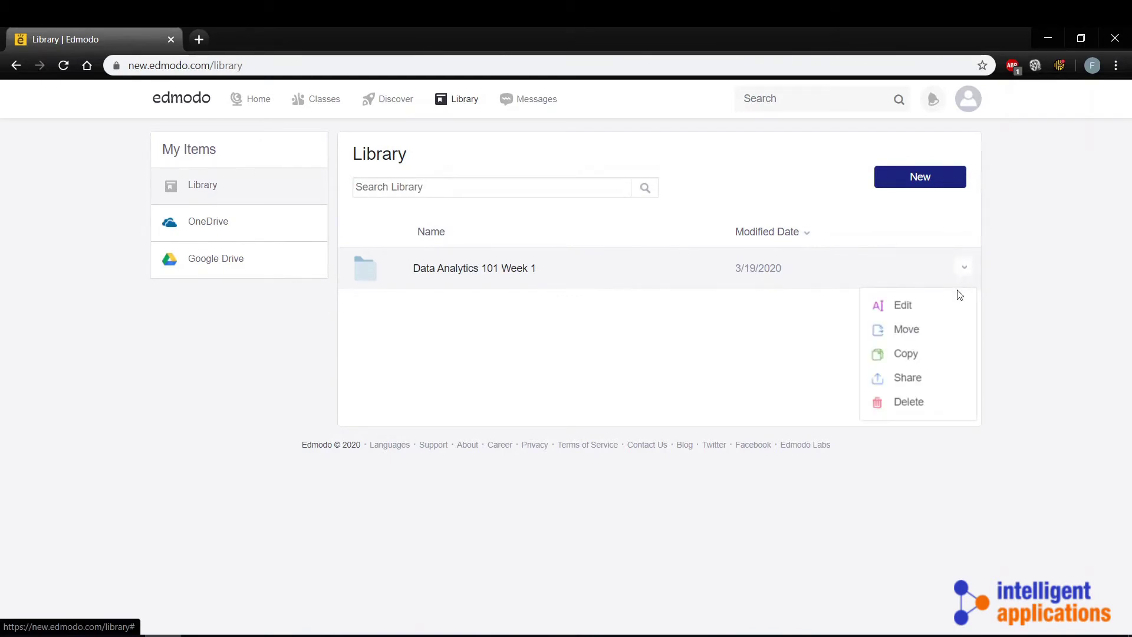
click(908, 380)
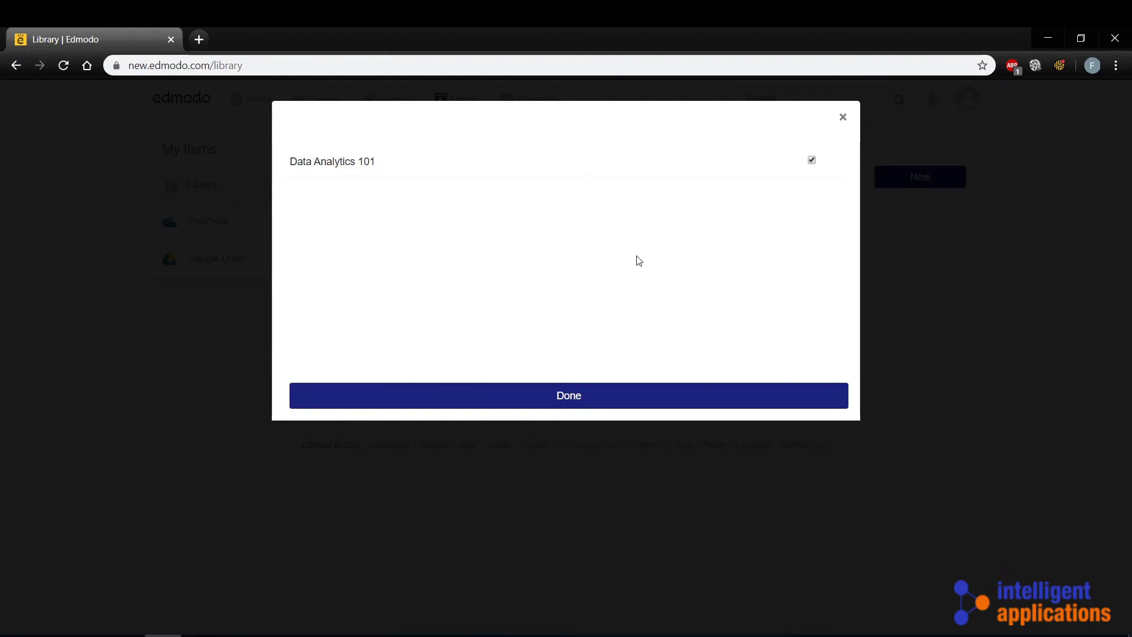
click(566, 396)
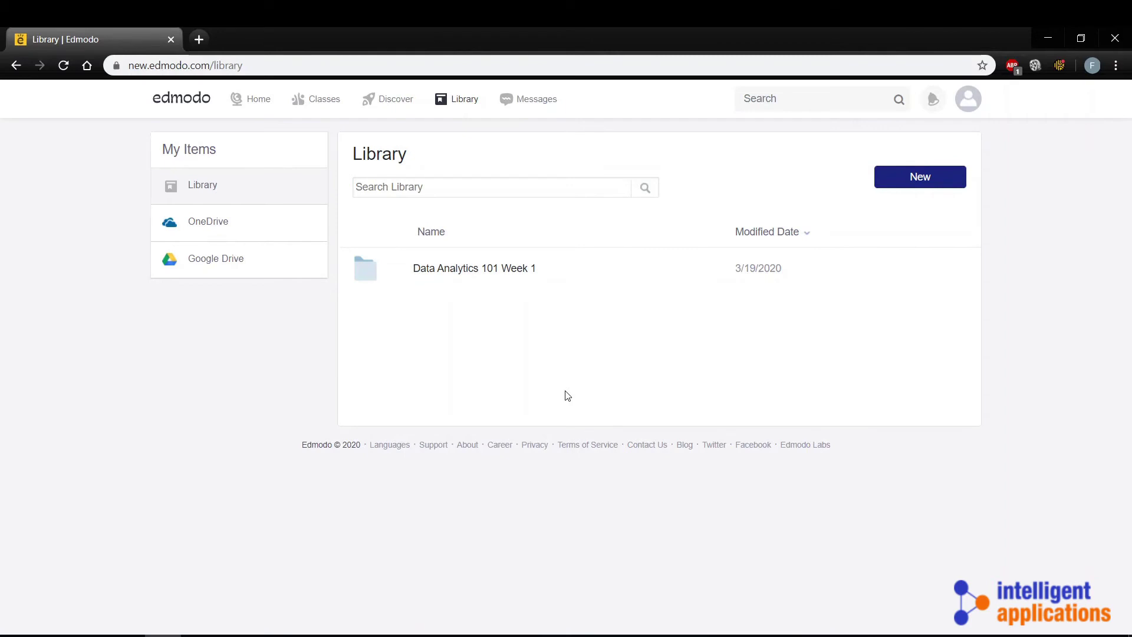
Look at the Messages page and return to the Data Analytics 101 class page.
click(531, 101)
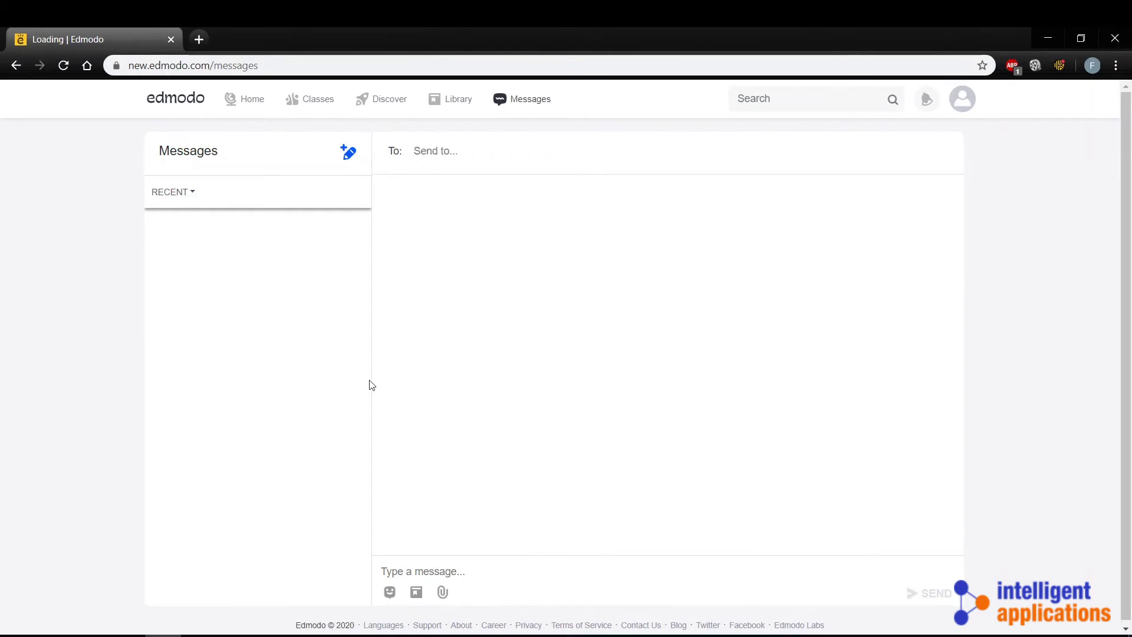
click(312, 110)
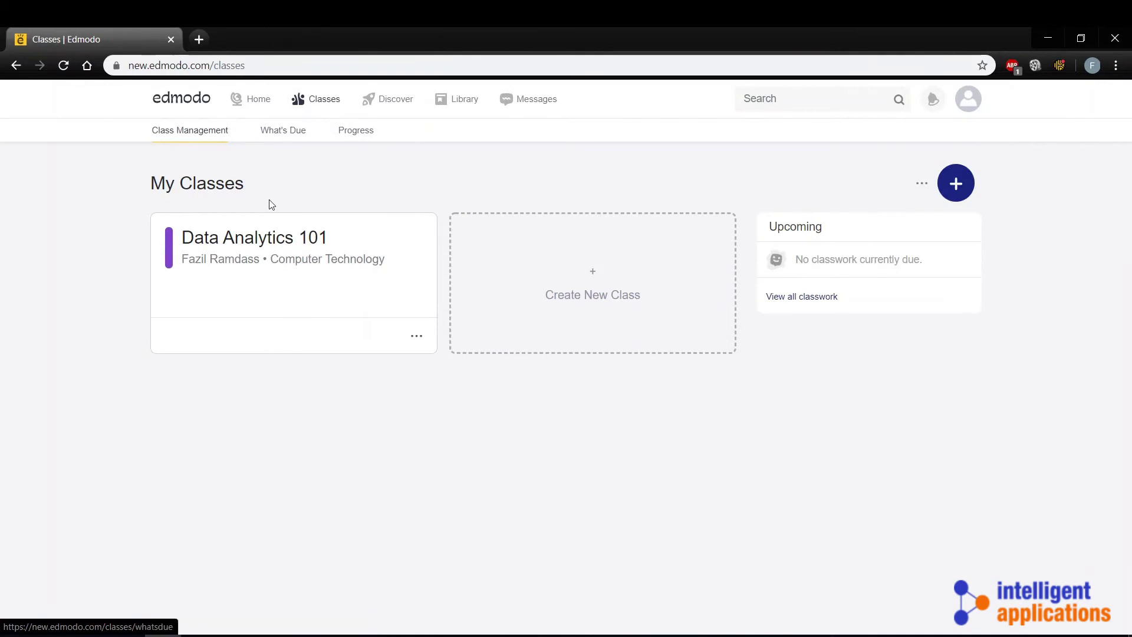
click(268, 240)
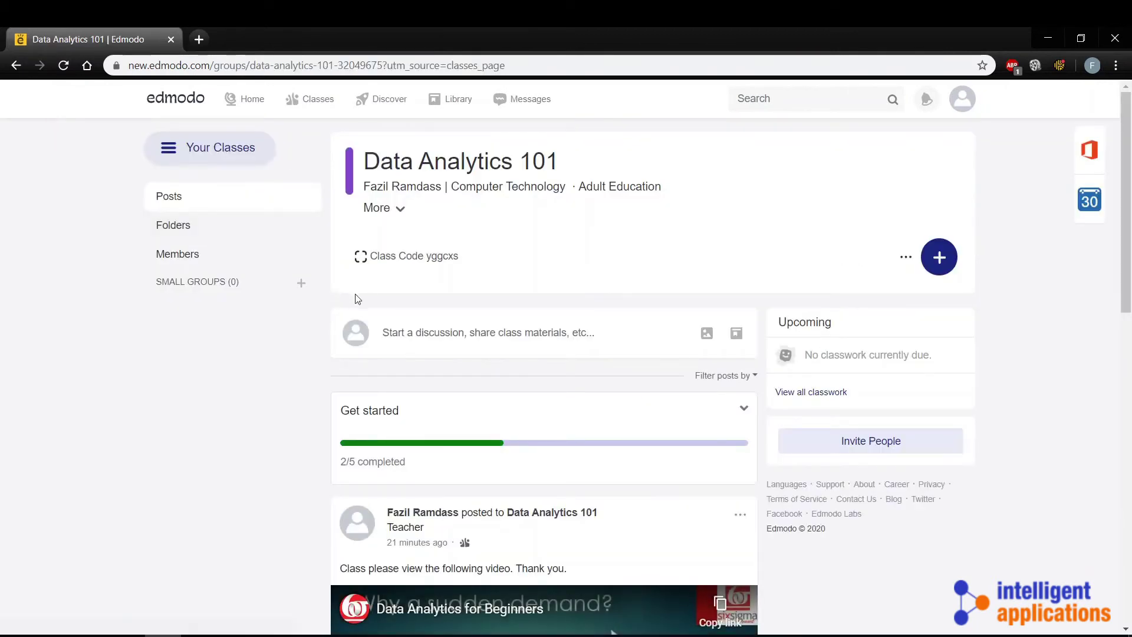
Create a new assignment in the Data Analytics 101 class with the title Assignment 1.
click(942, 258)
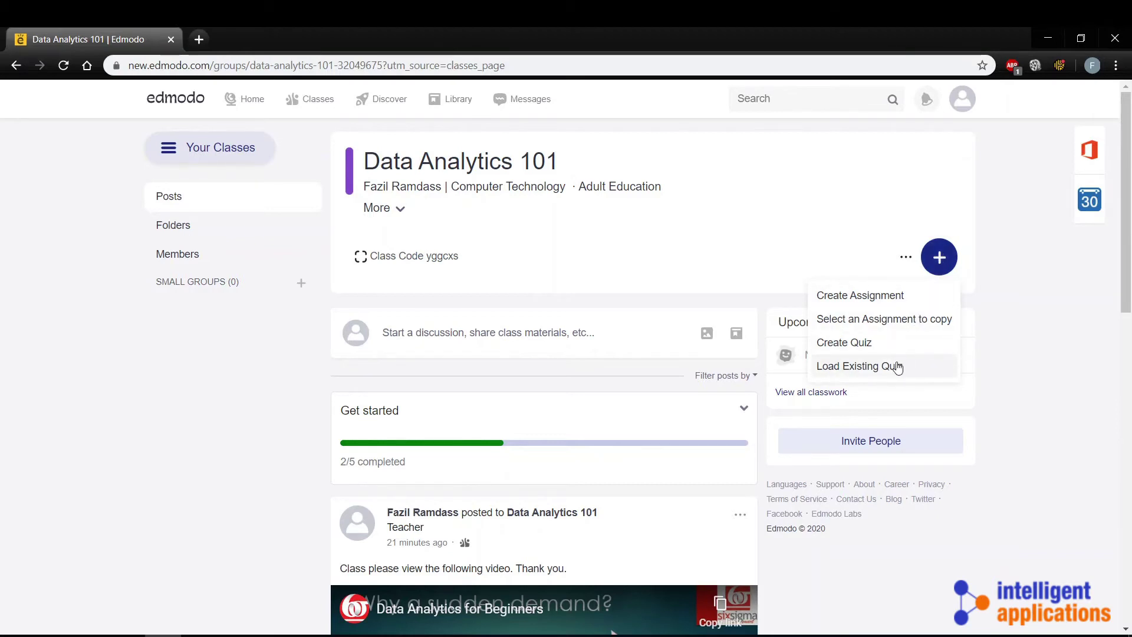
click(870, 296)
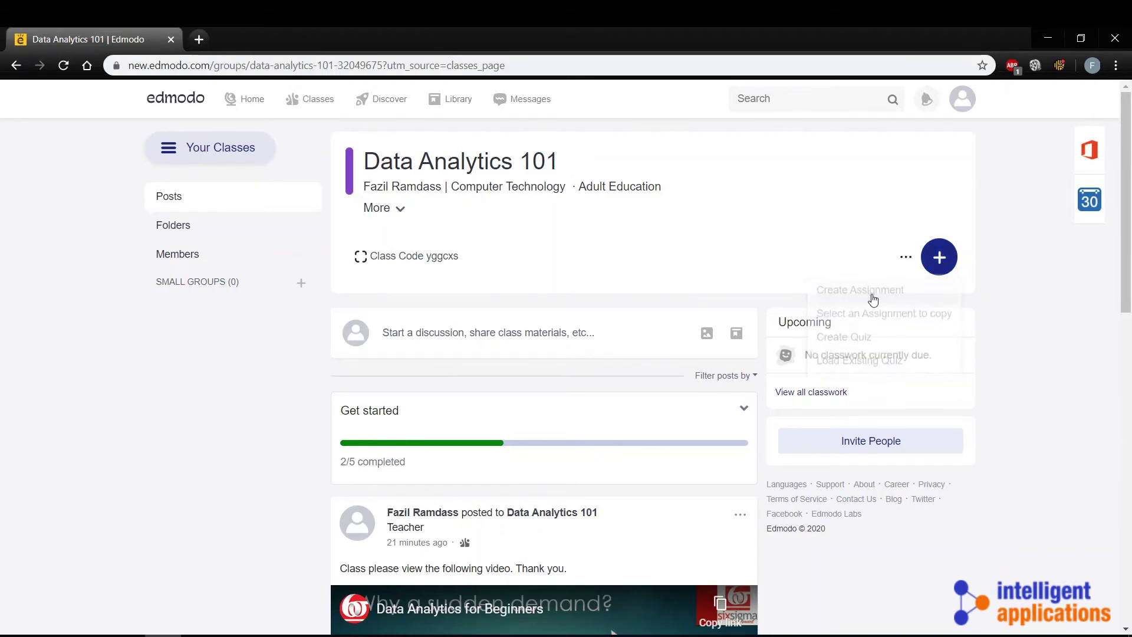
click(354, 278)
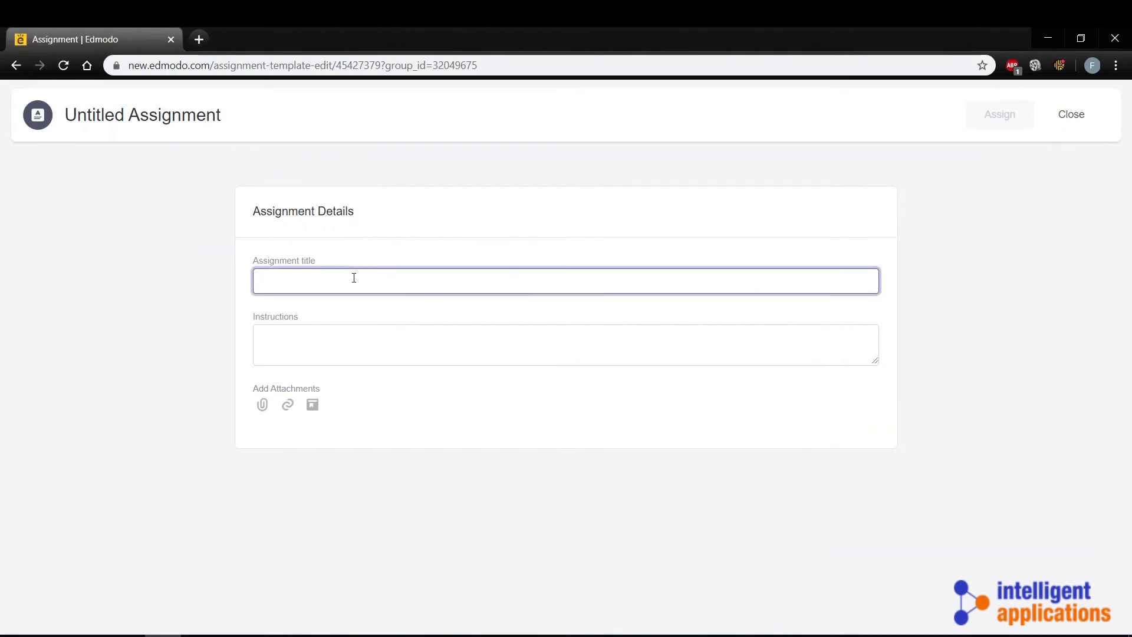
text(Assig)
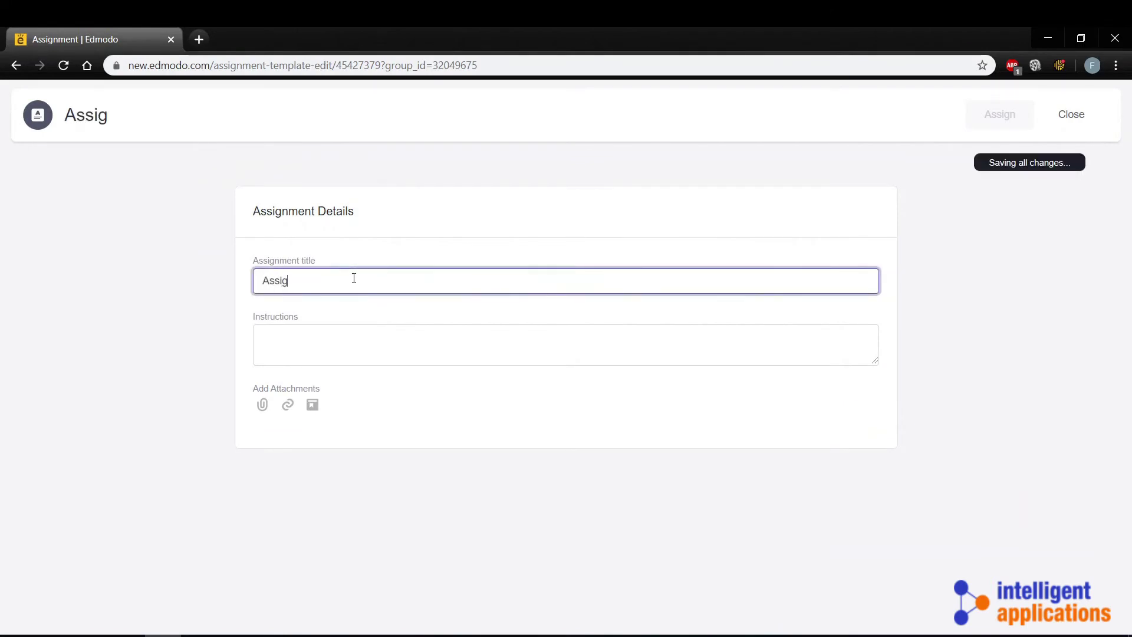
text(nment 1)
Enter the assignment instructions "Create a short instructional video on how to use edmodo distance learning tool.".
click(299, 350)
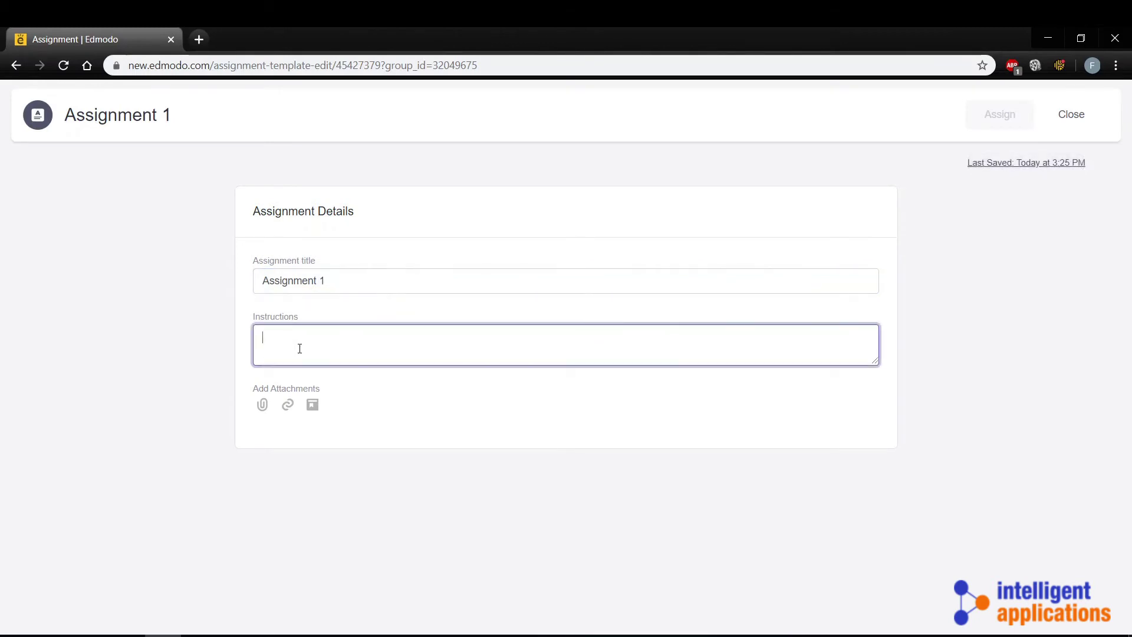
text(Create a)
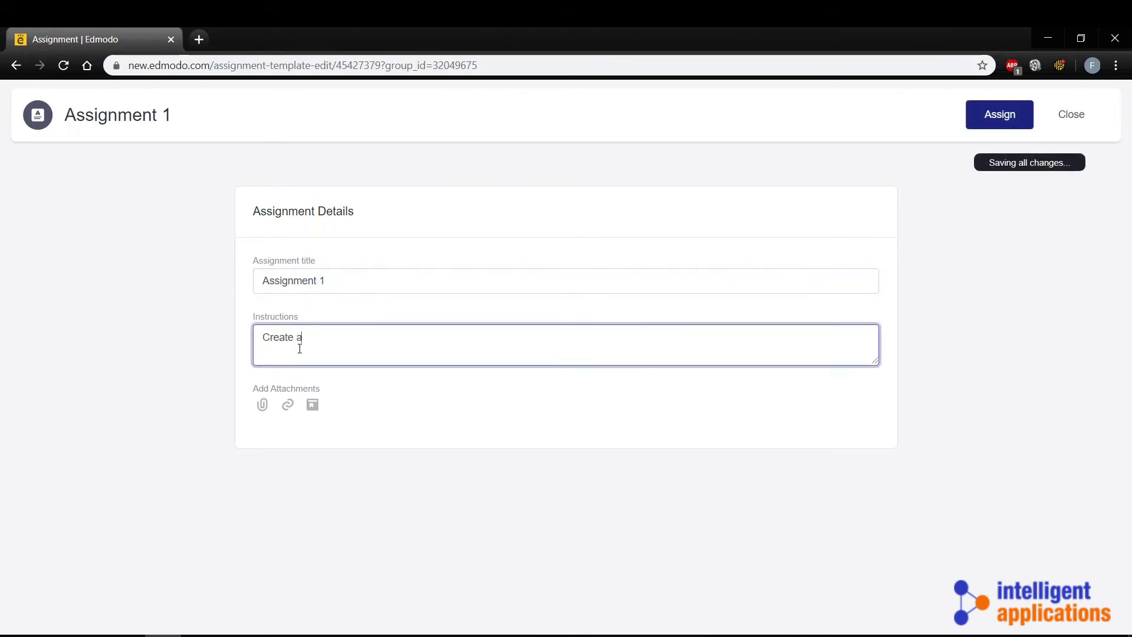
text( short inst)
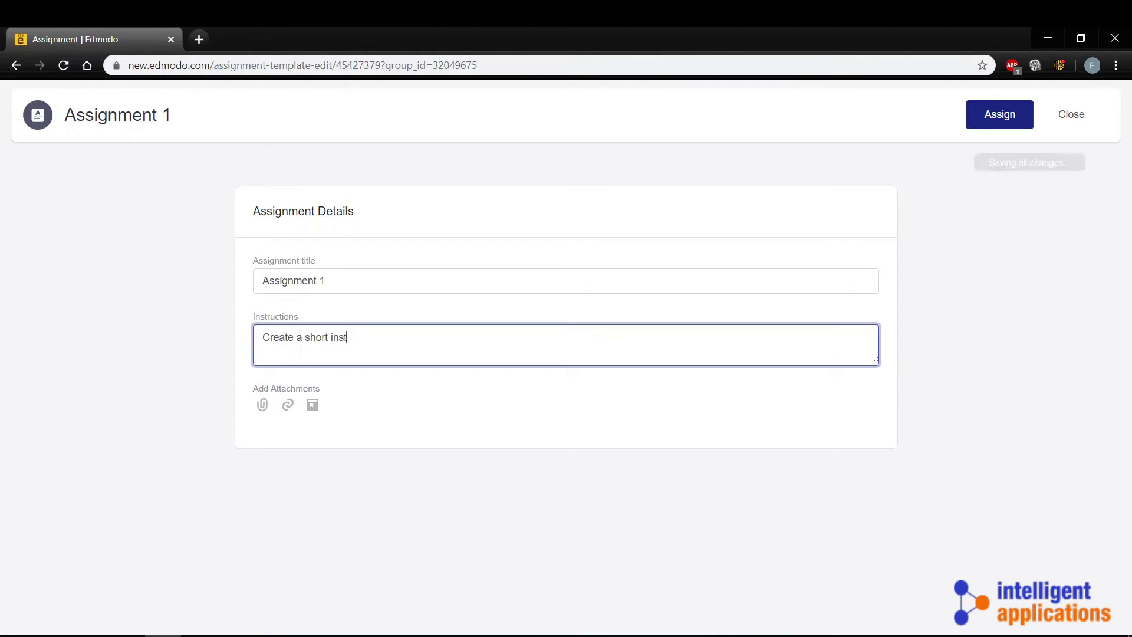
text(ruction)
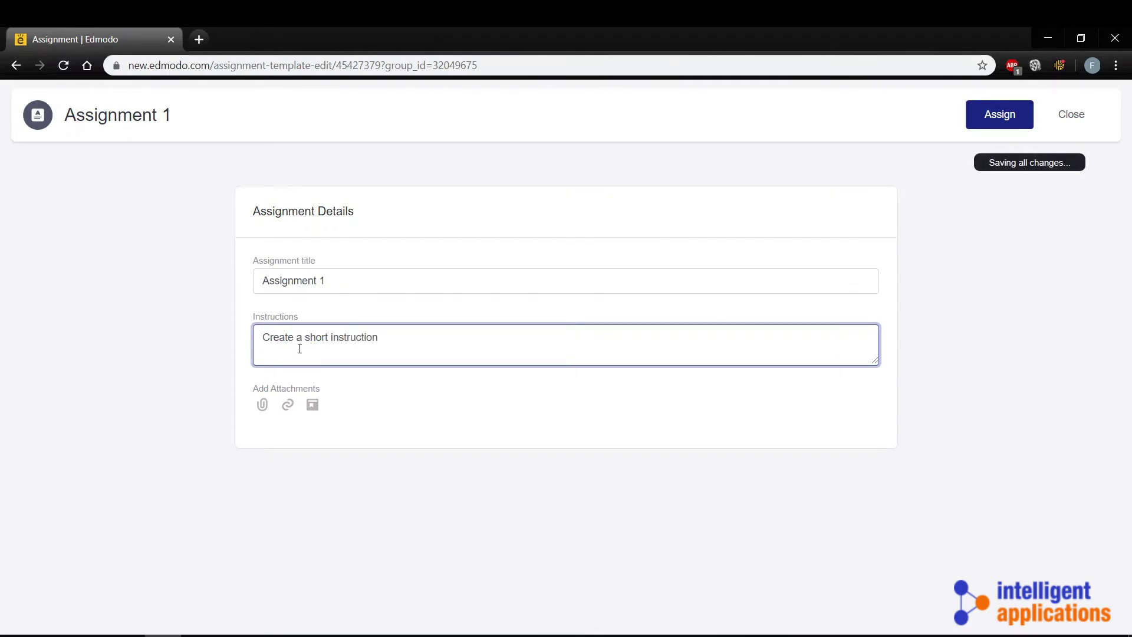
text(al video)
text( cn how to use)
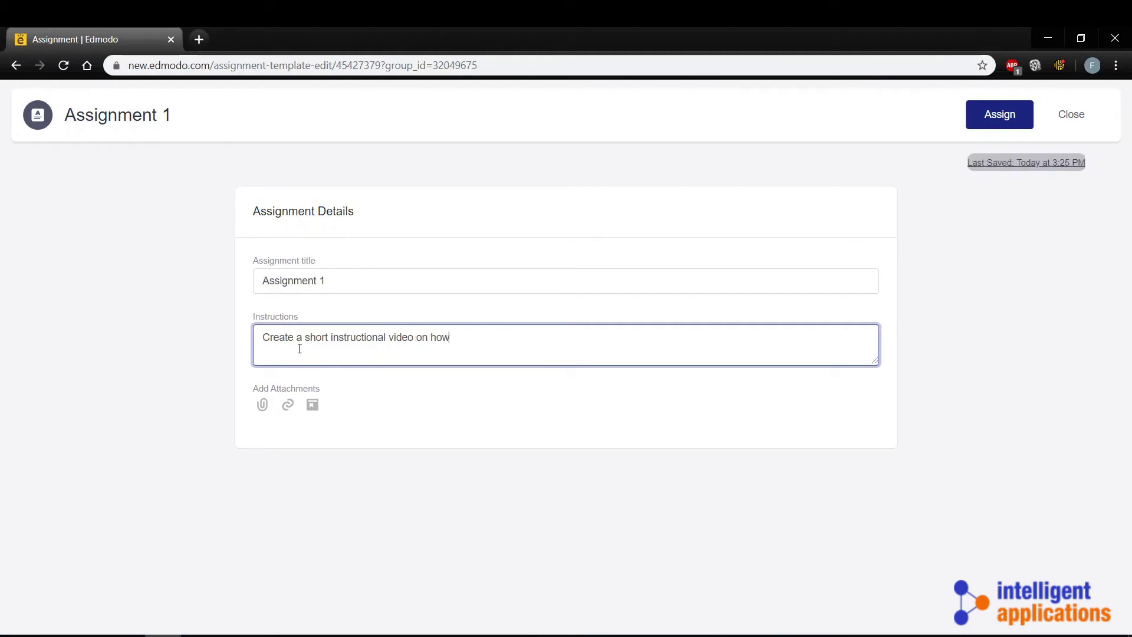
text( e)
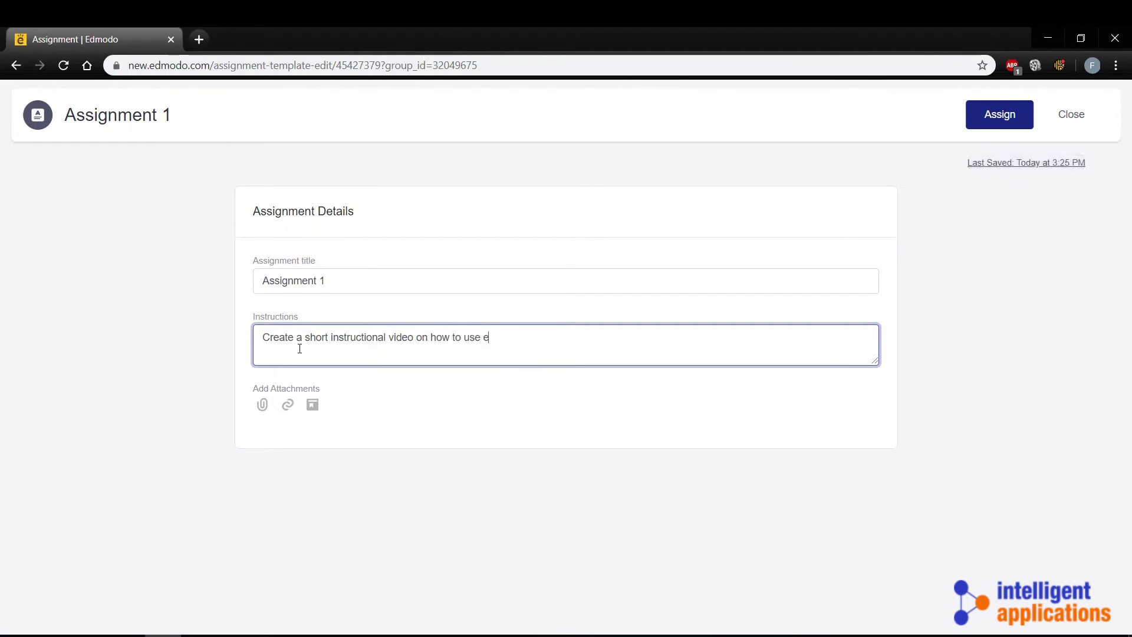
text(dmodo)
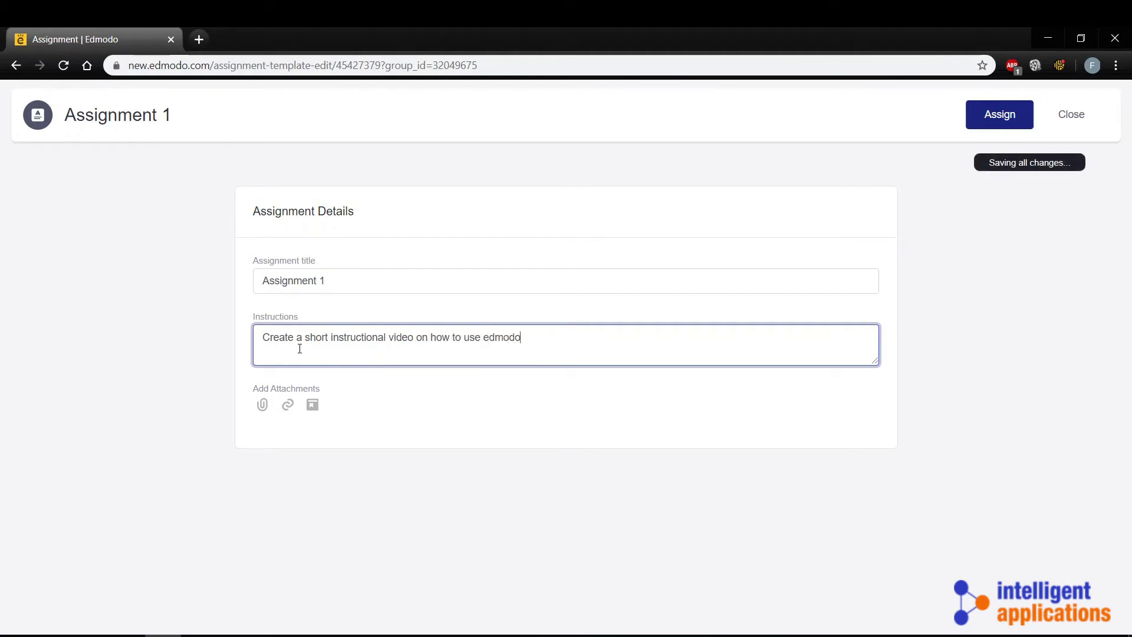
text( distac)
text(nce )
text(learning )
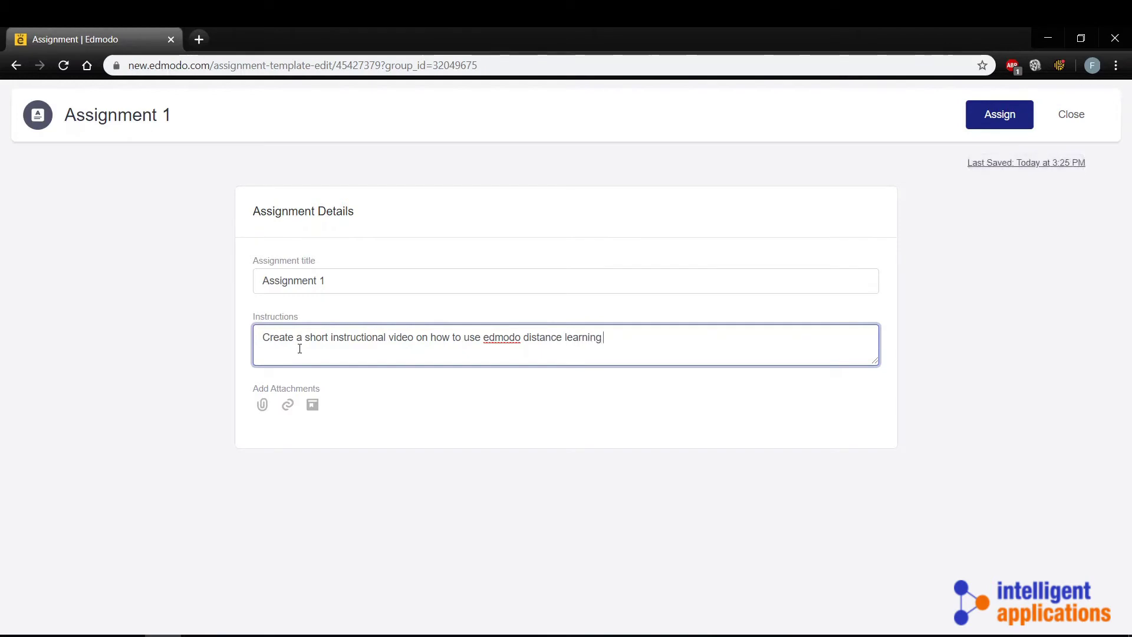
text(tool.)
Open the assigning options for Assignment 1 and set its due date to 03/23/2020 at 4:00 PM.
click(998, 113)
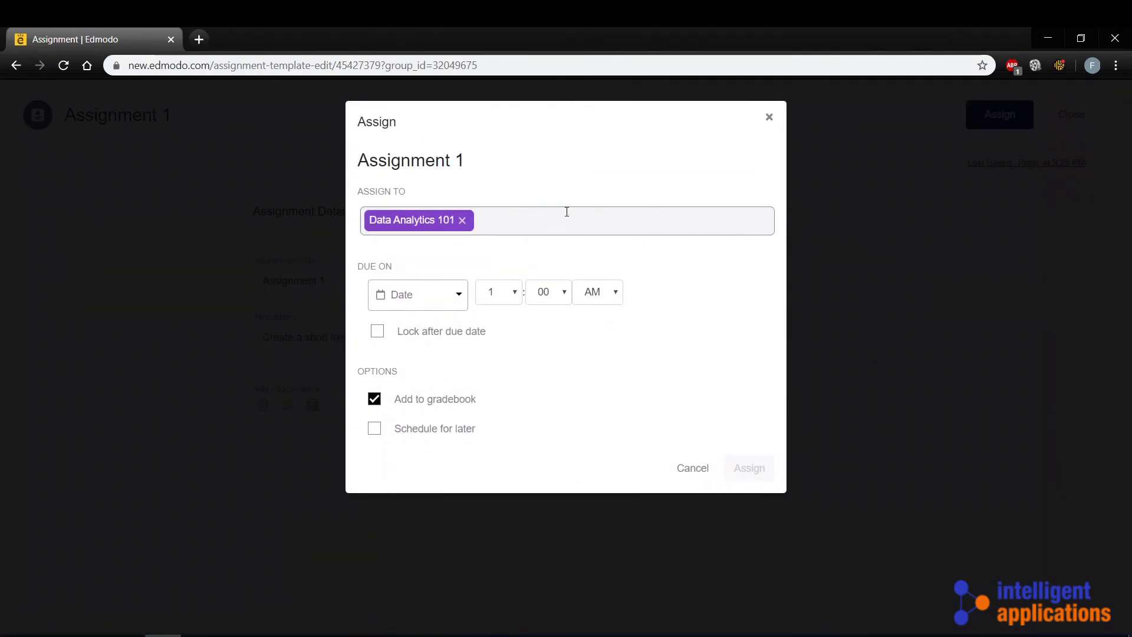
click(458, 294)
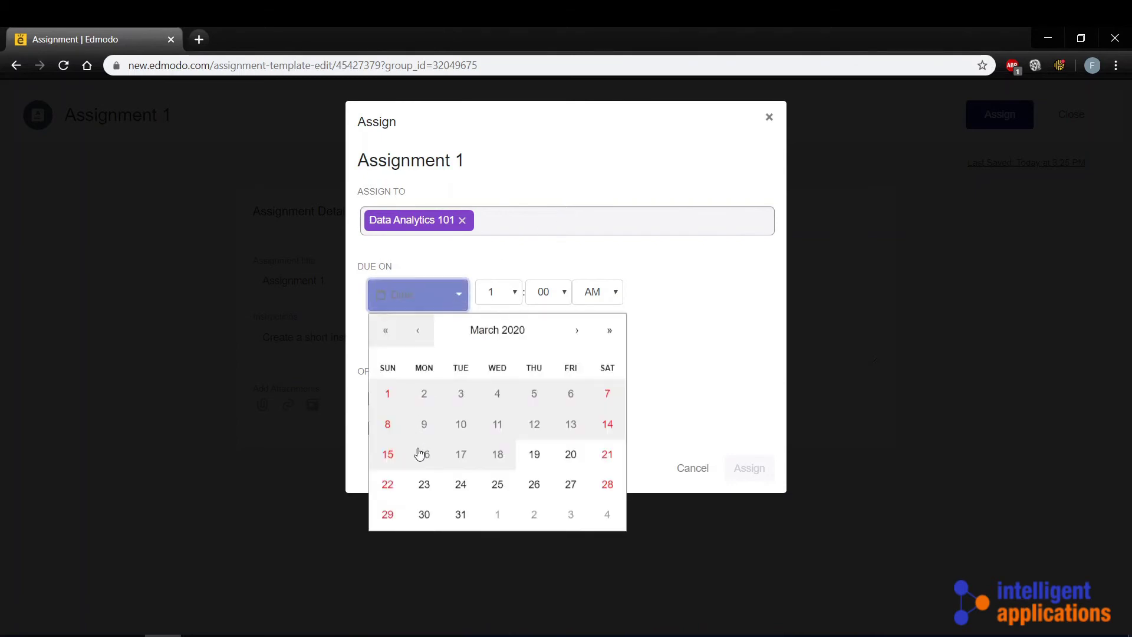
click(424, 484)
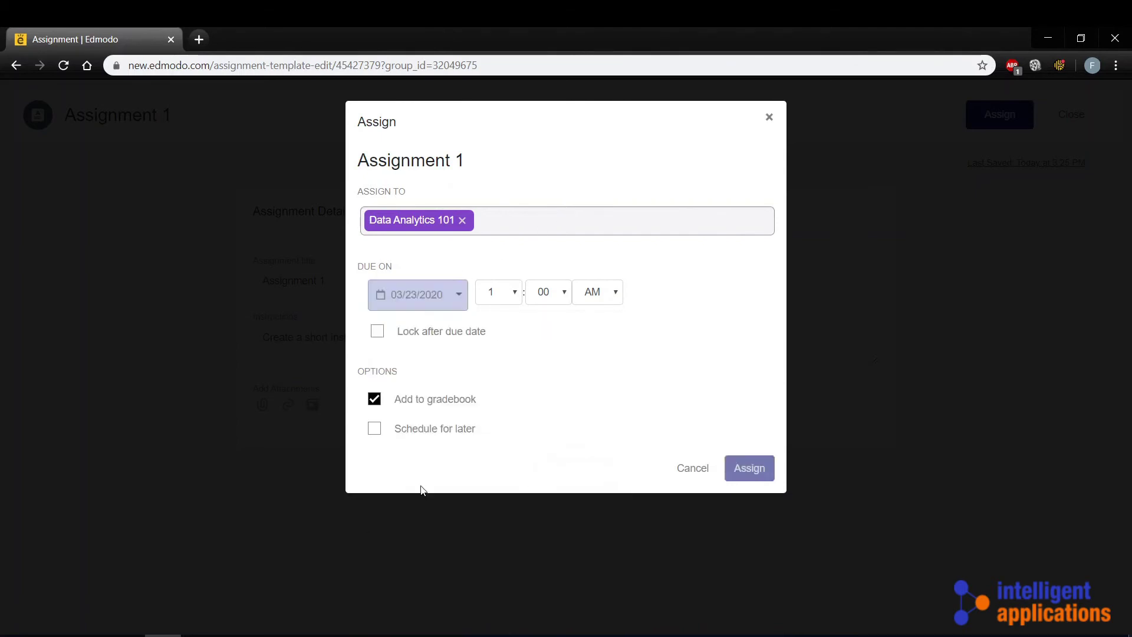
click(514, 293)
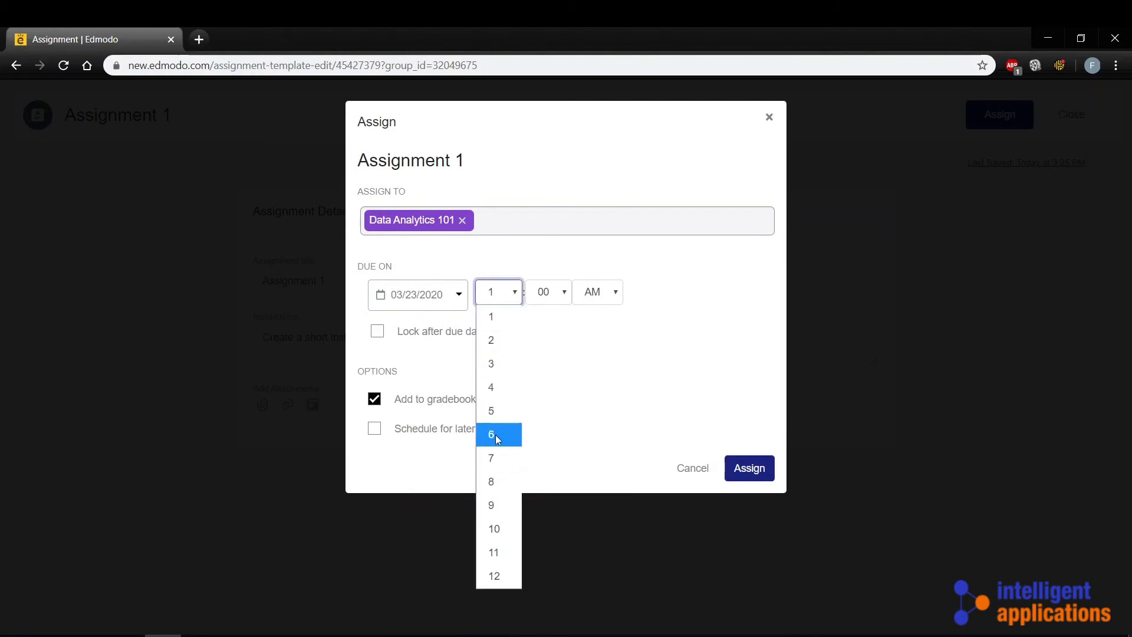
click(497, 388)
click(592, 295)
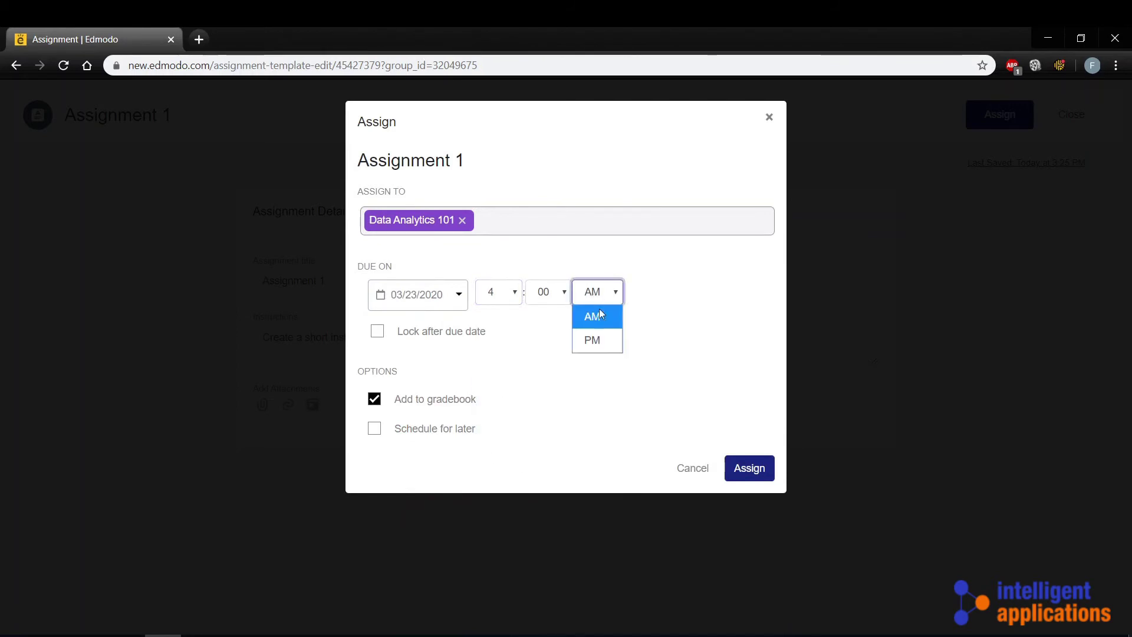
click(596, 347)
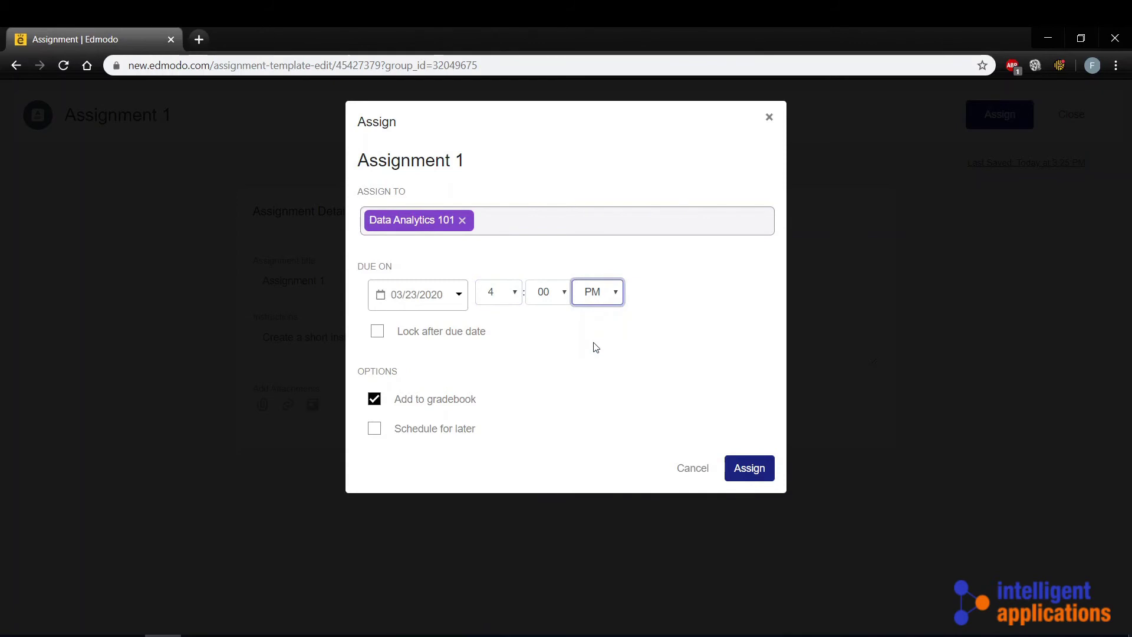
Lock Assignment 1 after its due date and assign it to the Data Analytics 101 class.
click(449, 335)
click(379, 333)
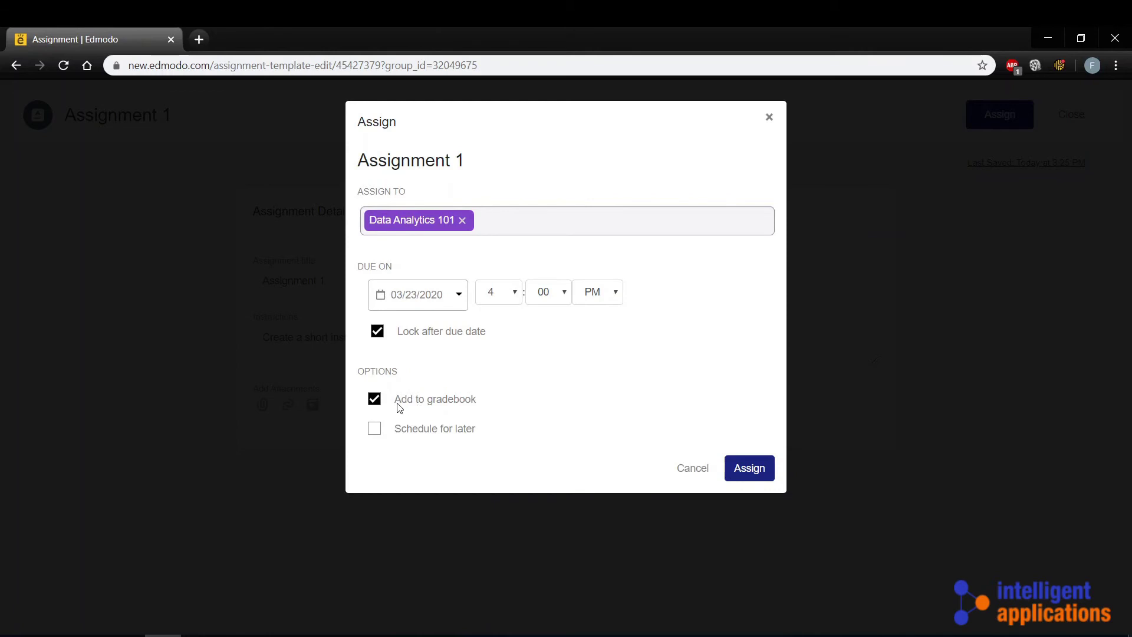
click(748, 468)
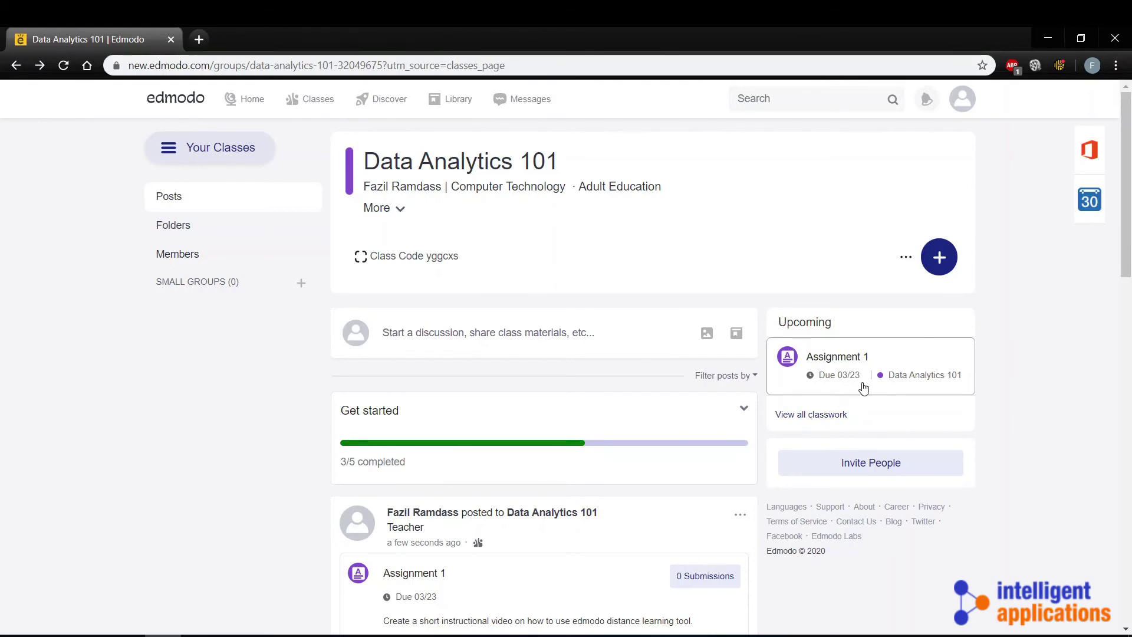
Open Assignment 1 from the upcoming classwork and look through its graded and turned-in submissions in the grading overview.
click(863, 385)
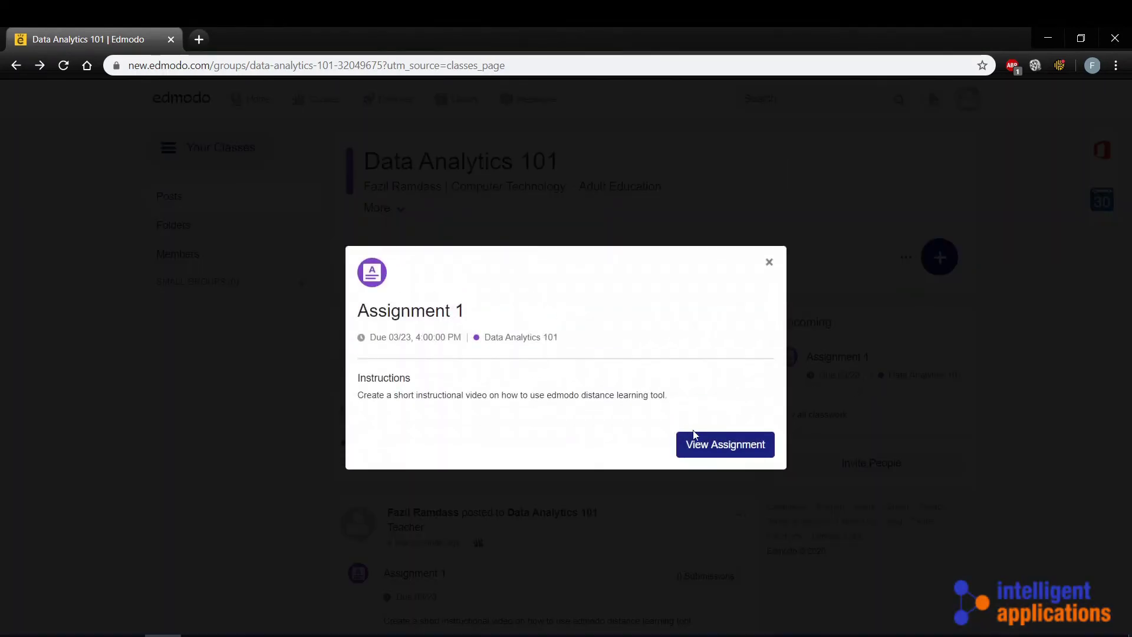
click(707, 442)
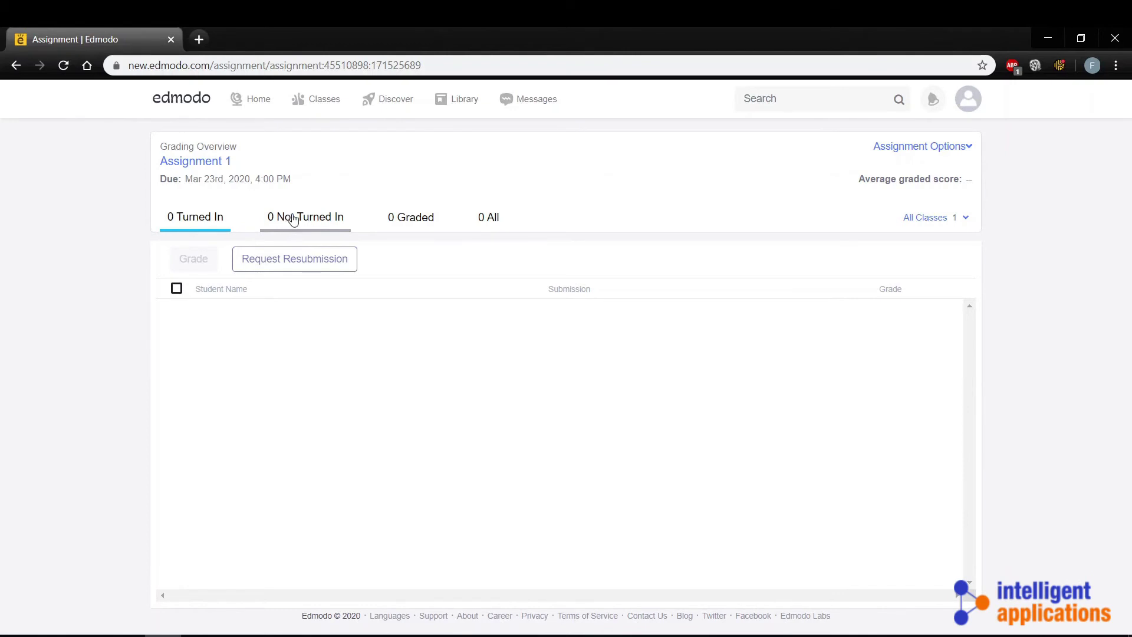
click(438, 215)
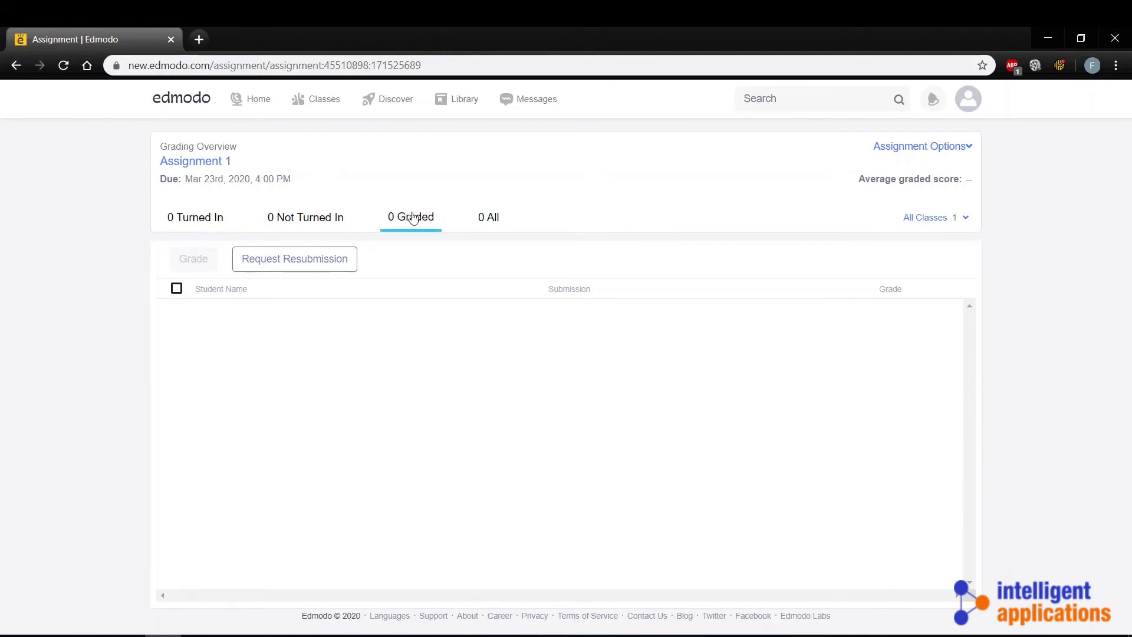
click(198, 221)
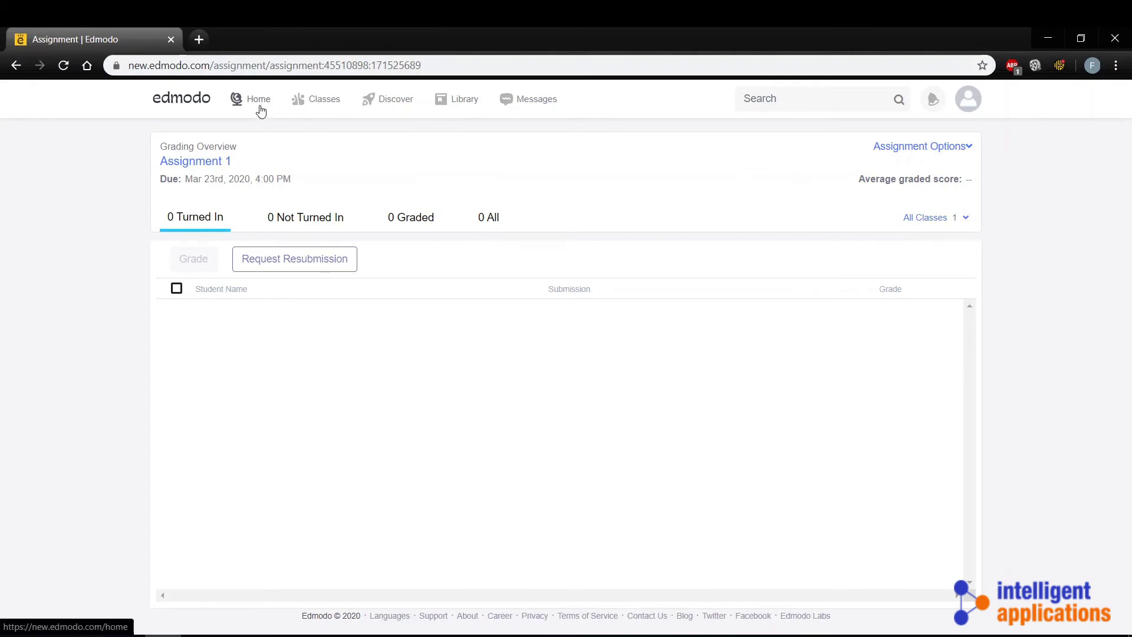
Return to the Data Analytics 101 class and create a new quiz with the title Quizz 1.
click(257, 106)
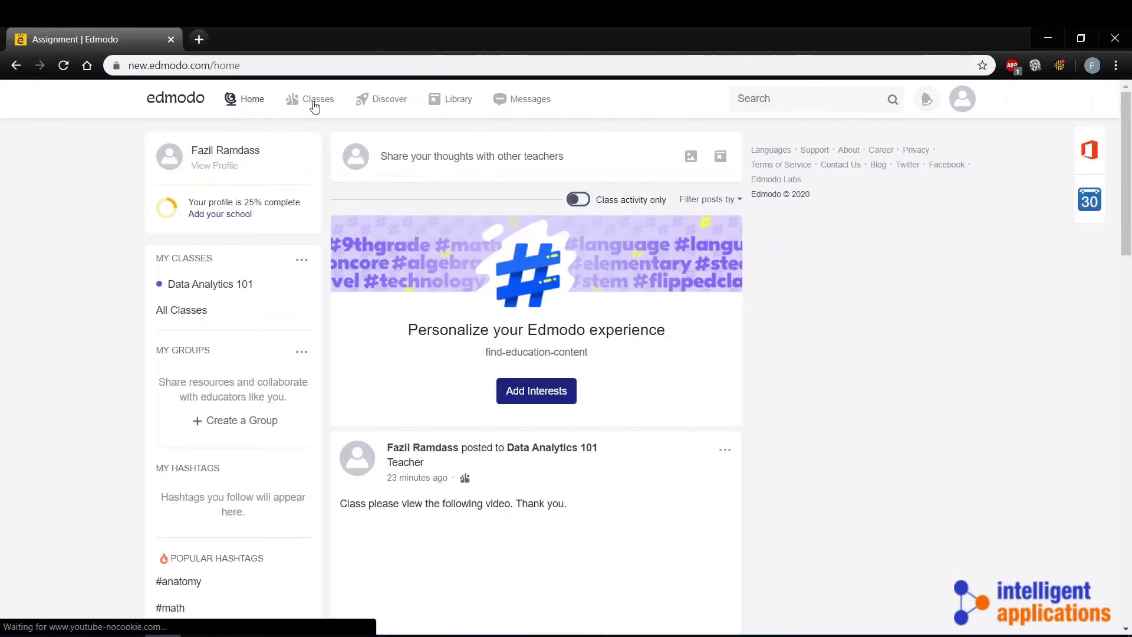
click(198, 286)
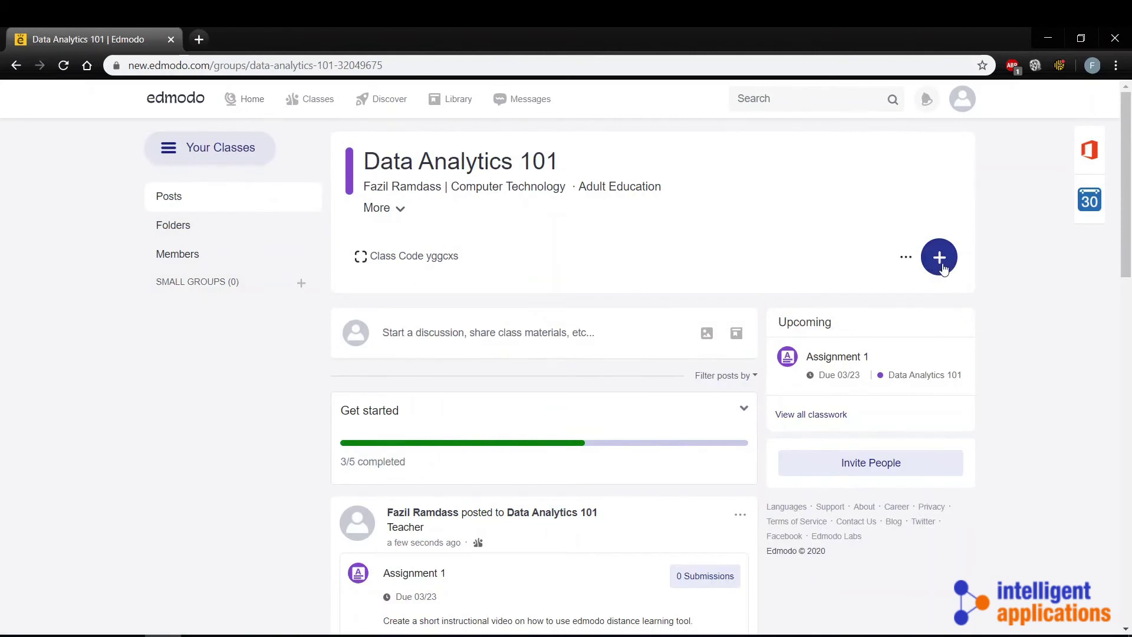
click(941, 264)
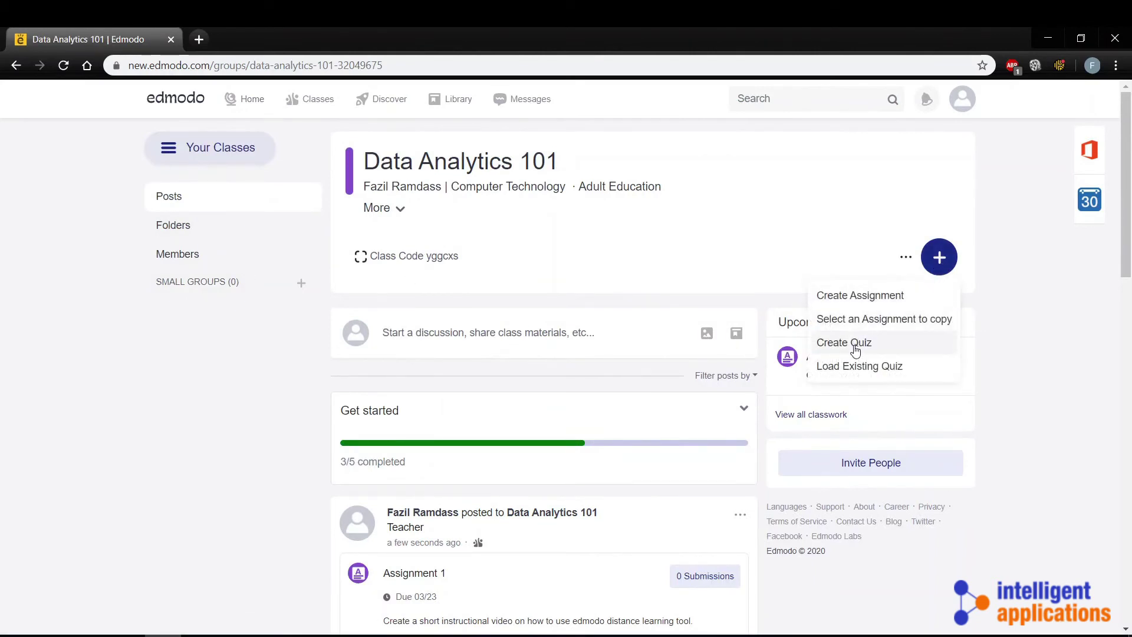
click(855, 347)
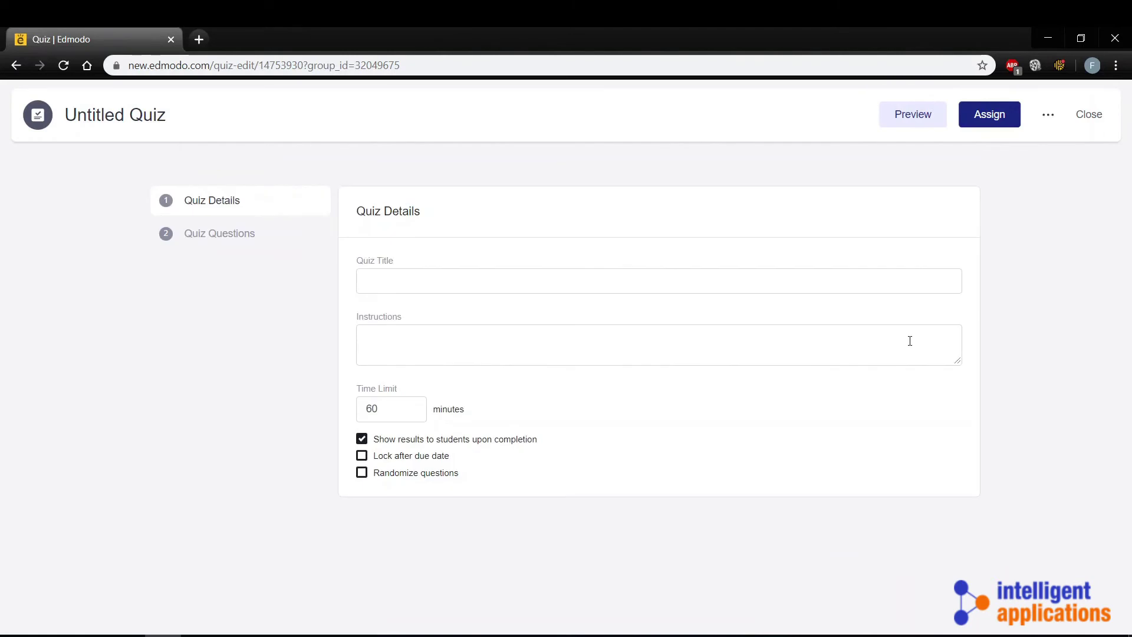
click(414, 273)
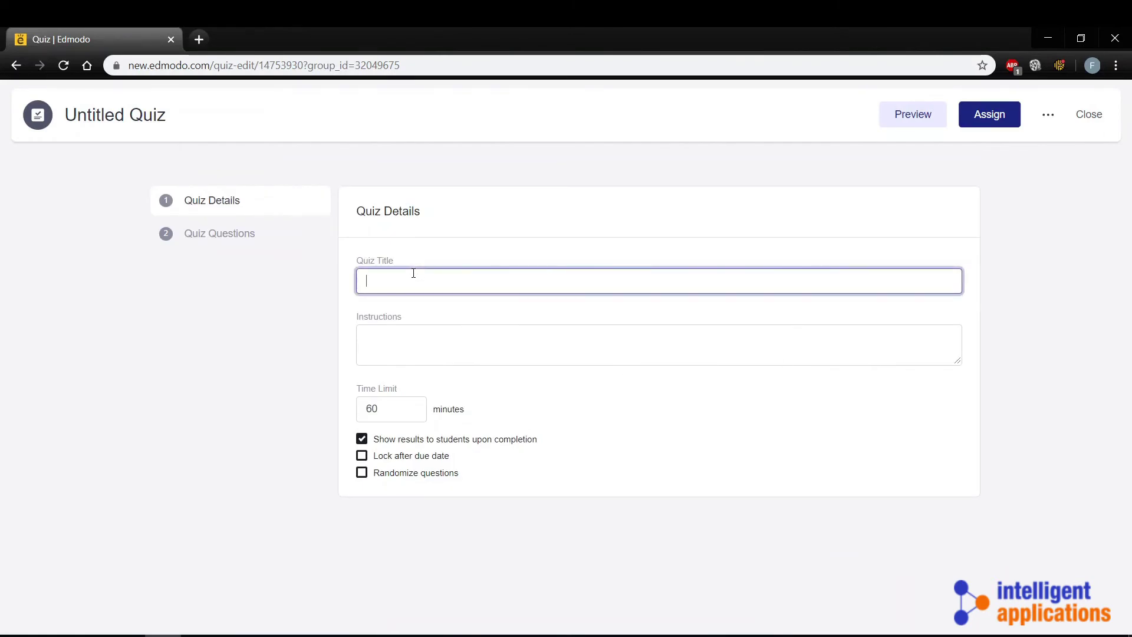
text(Quizz 1)
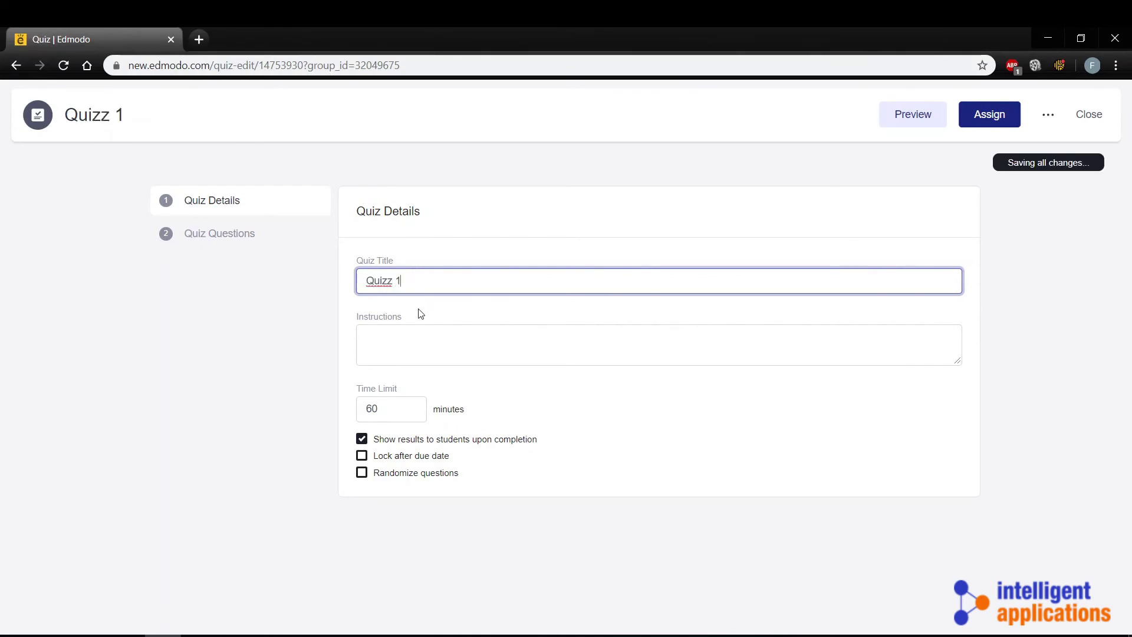
Enter the quiz instructions "Answer All questions!".
click(408, 333)
text(Answer)
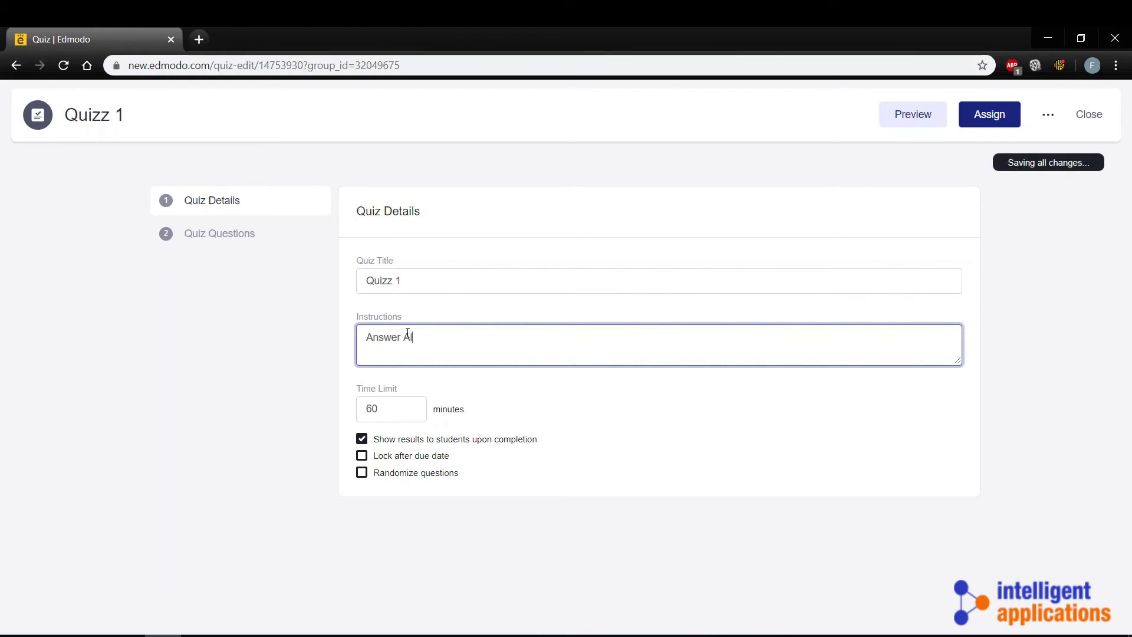
text( All )
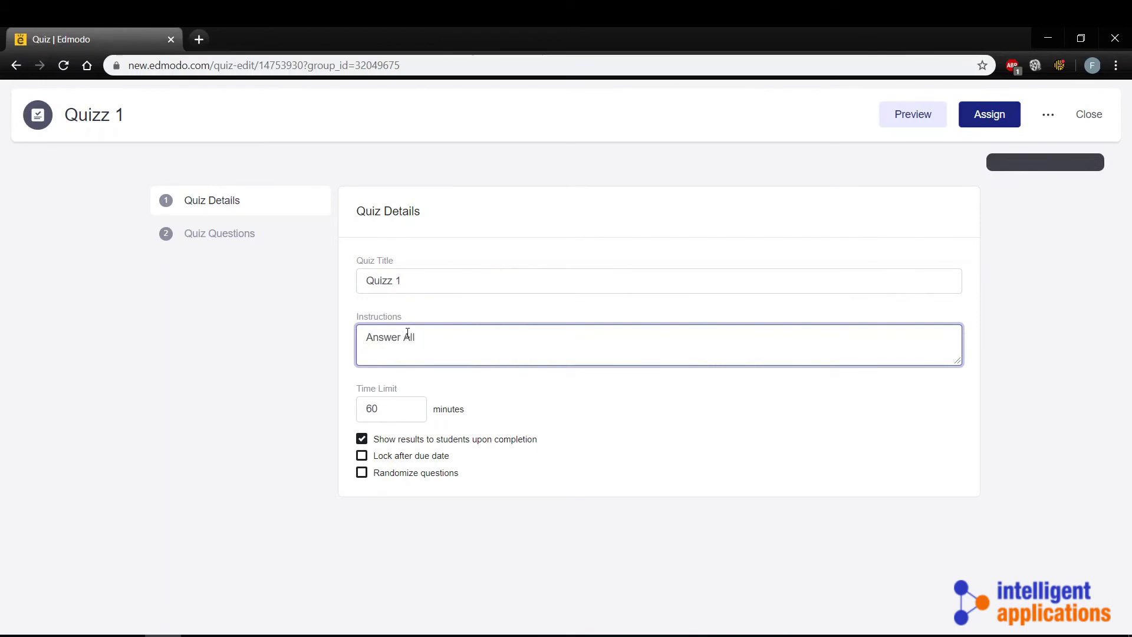
text(quest)
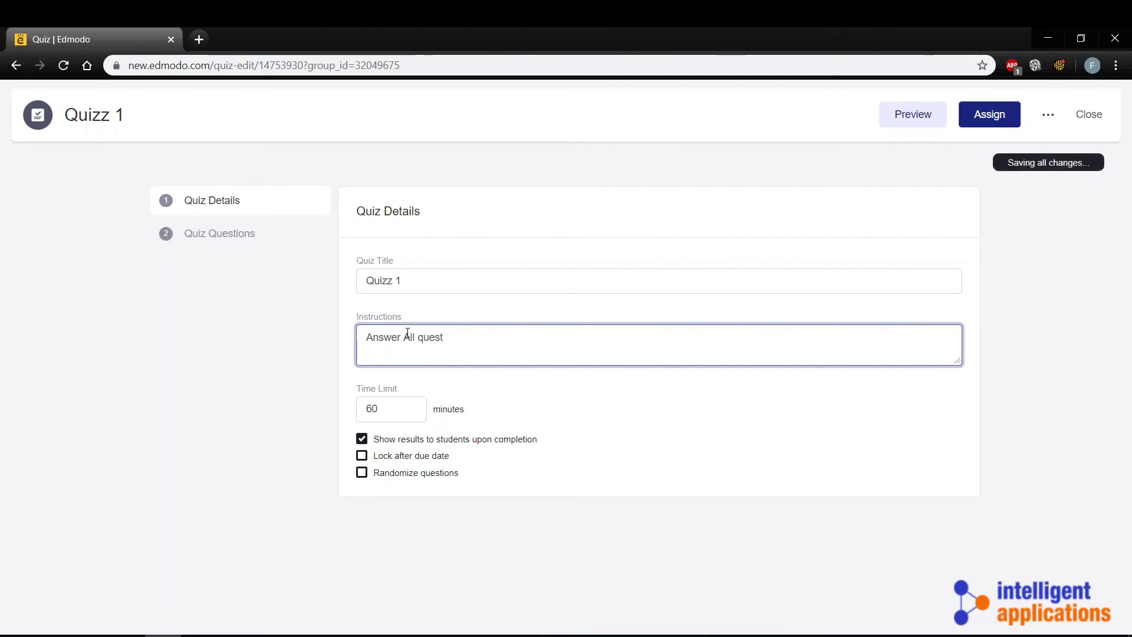
text(ions!)
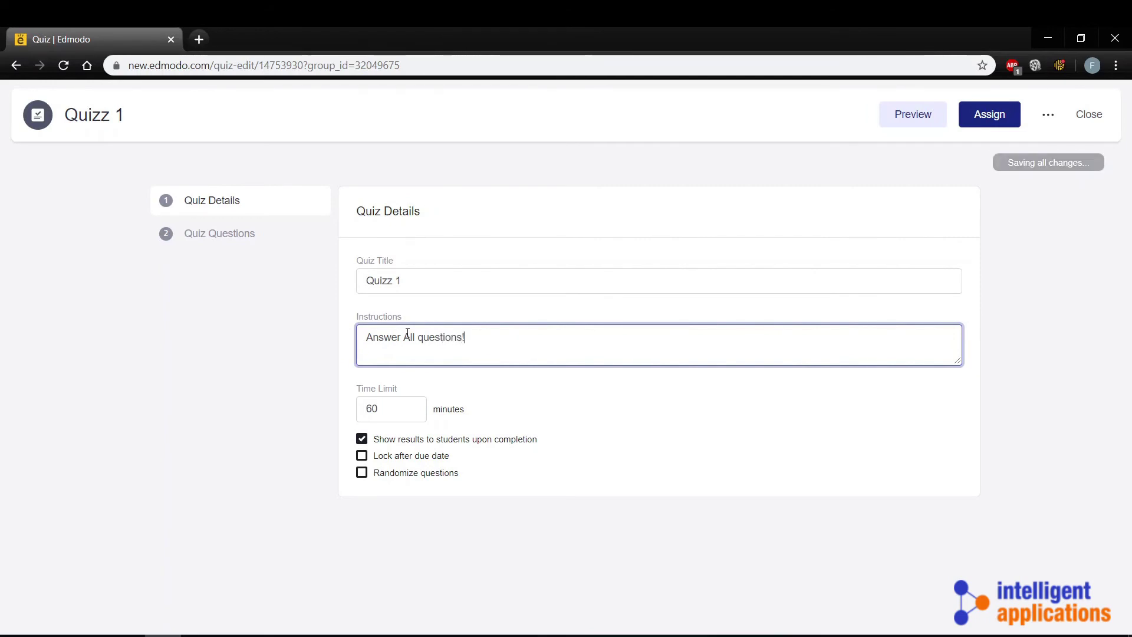
Set the quiz time limit to 10 minutes and enable locking after the due date and randomized questions.
double_click(363, 409)
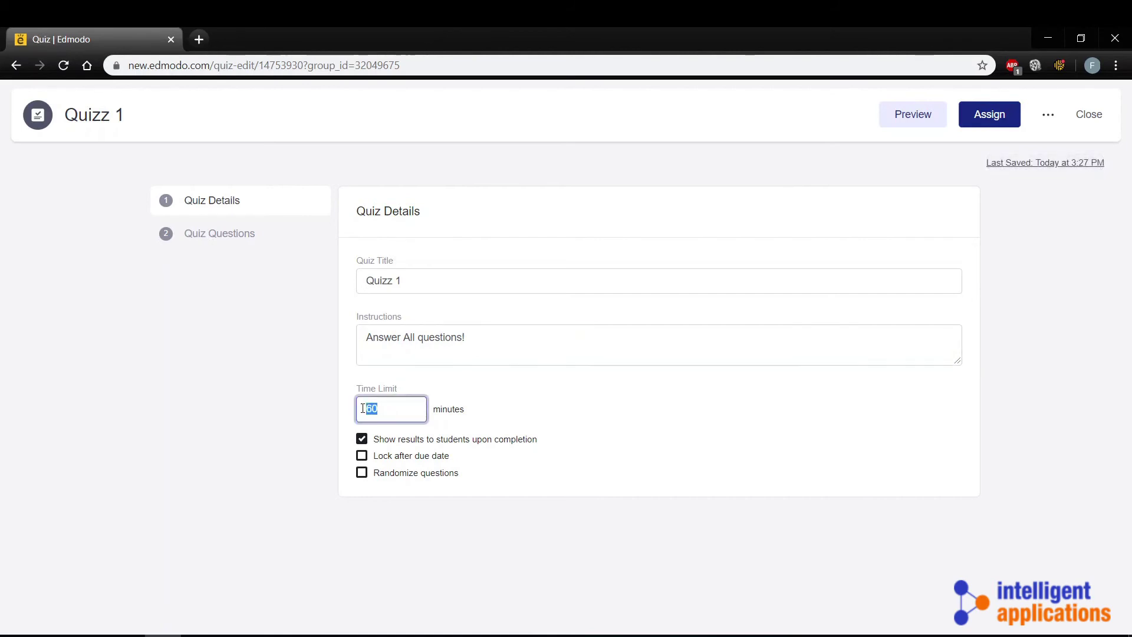
text(10)
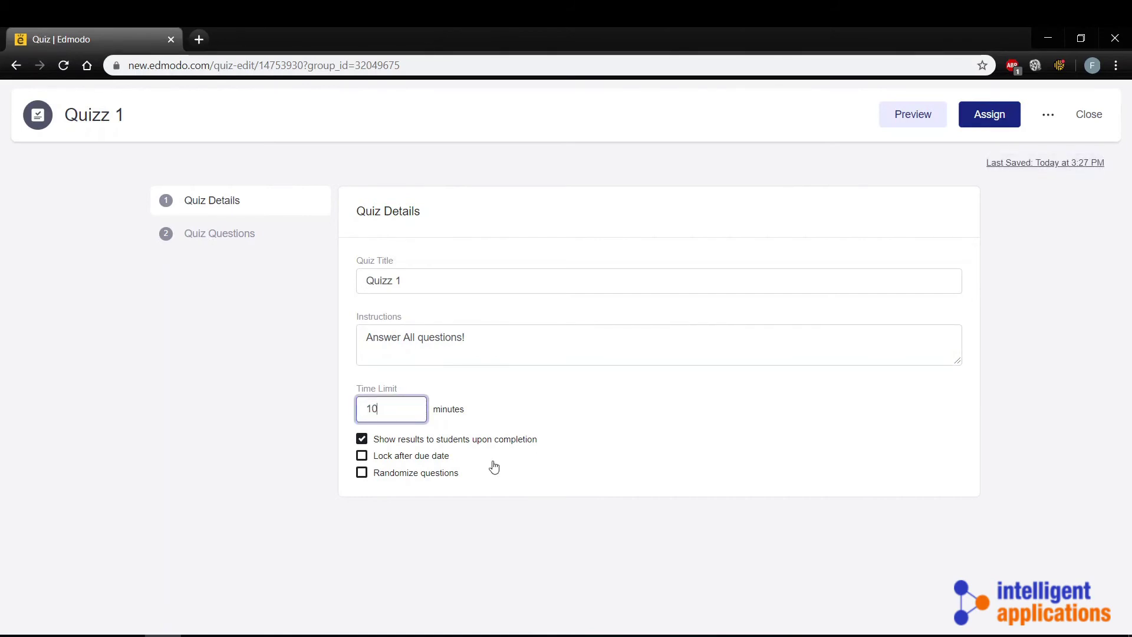
click(362, 458)
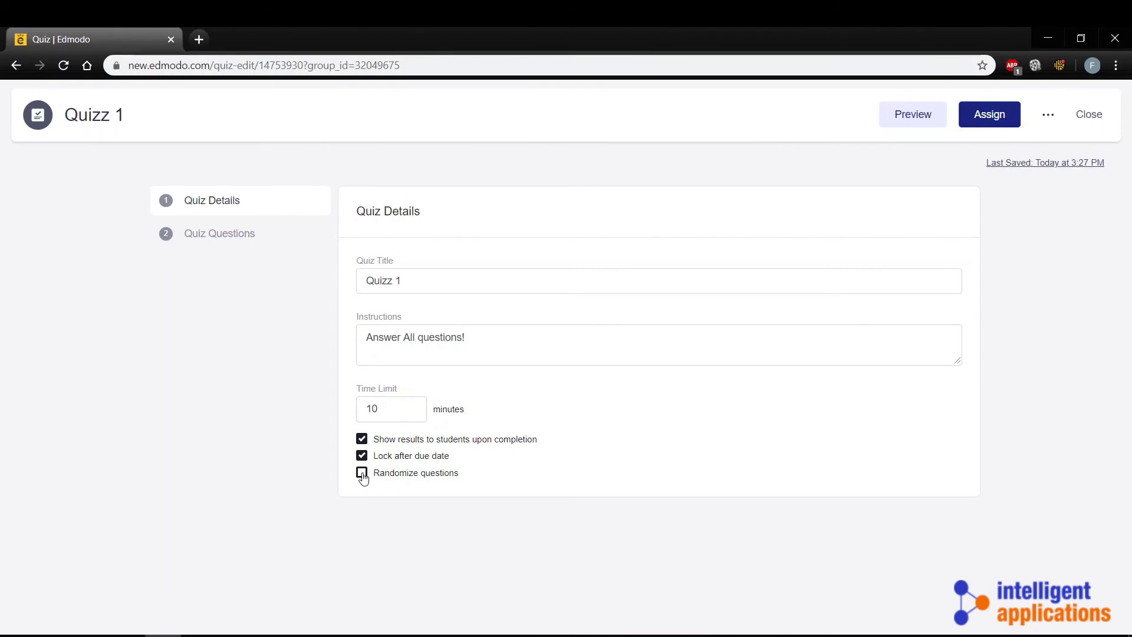
click(362, 474)
Go to the quiz questions and set the first question's type to True/False.
click(233, 241)
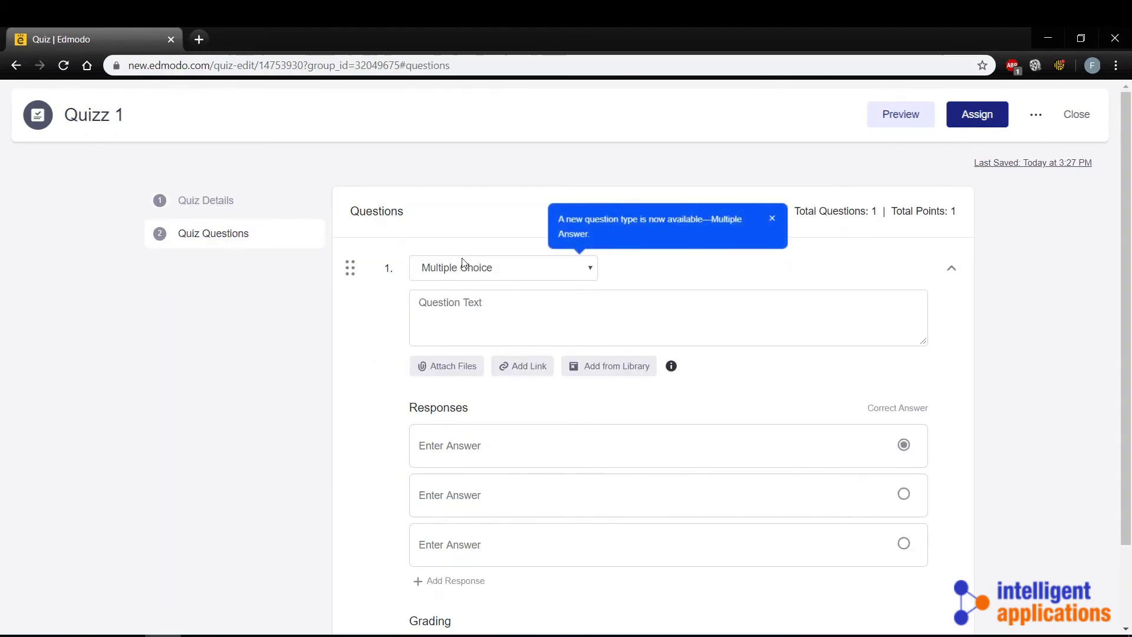
scroll(463, 258, down, 1)
scroll(516, 263, up, 1)
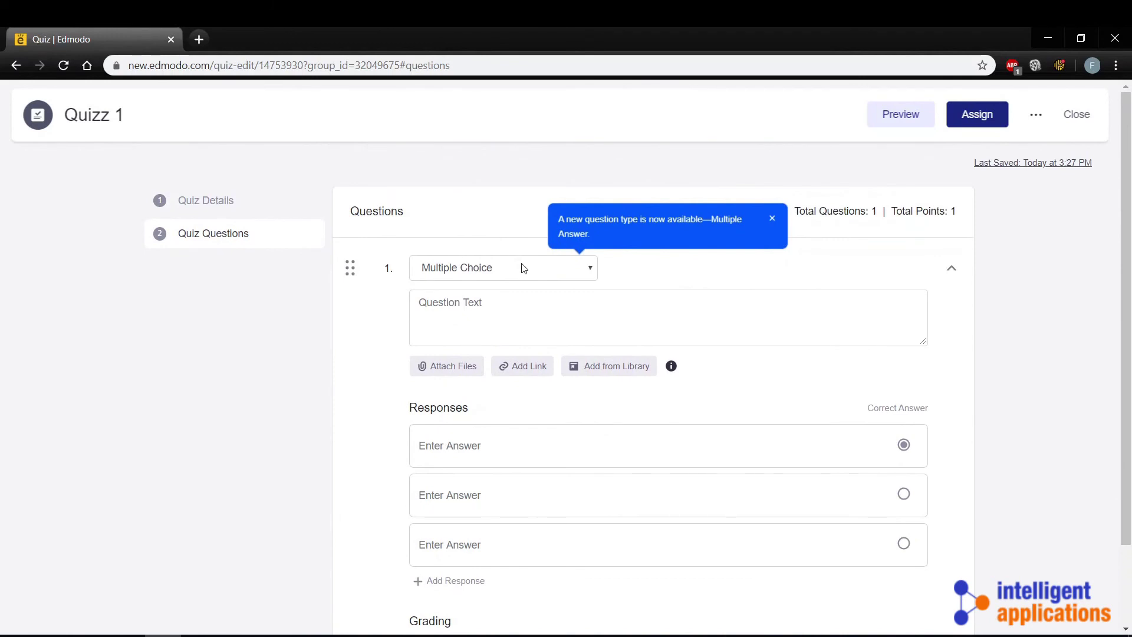
click(525, 270)
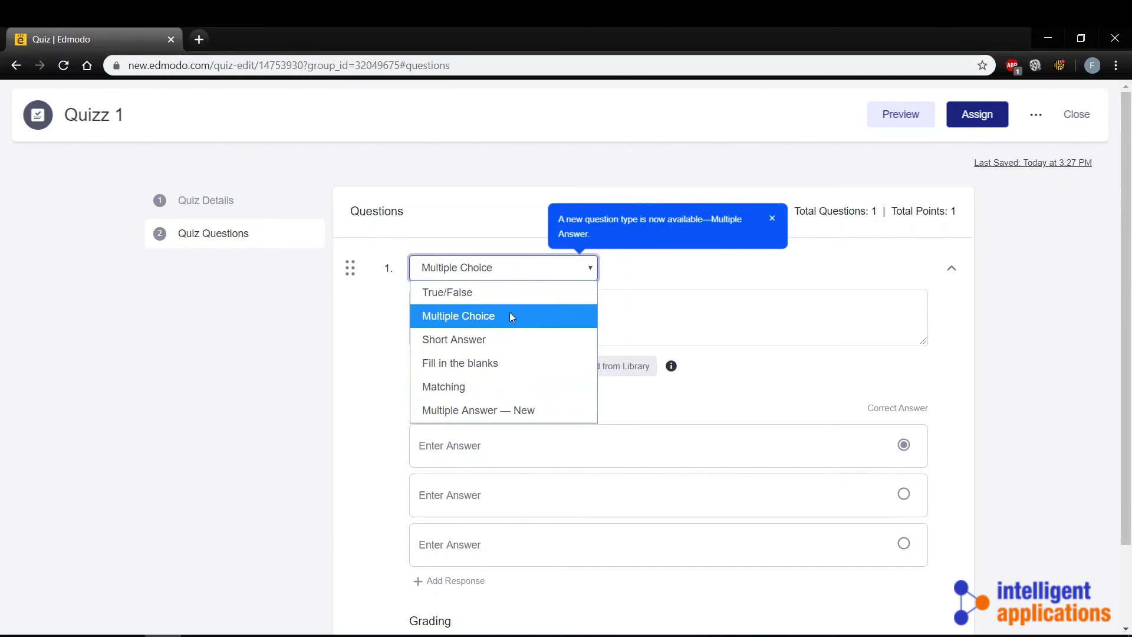
click(477, 292)
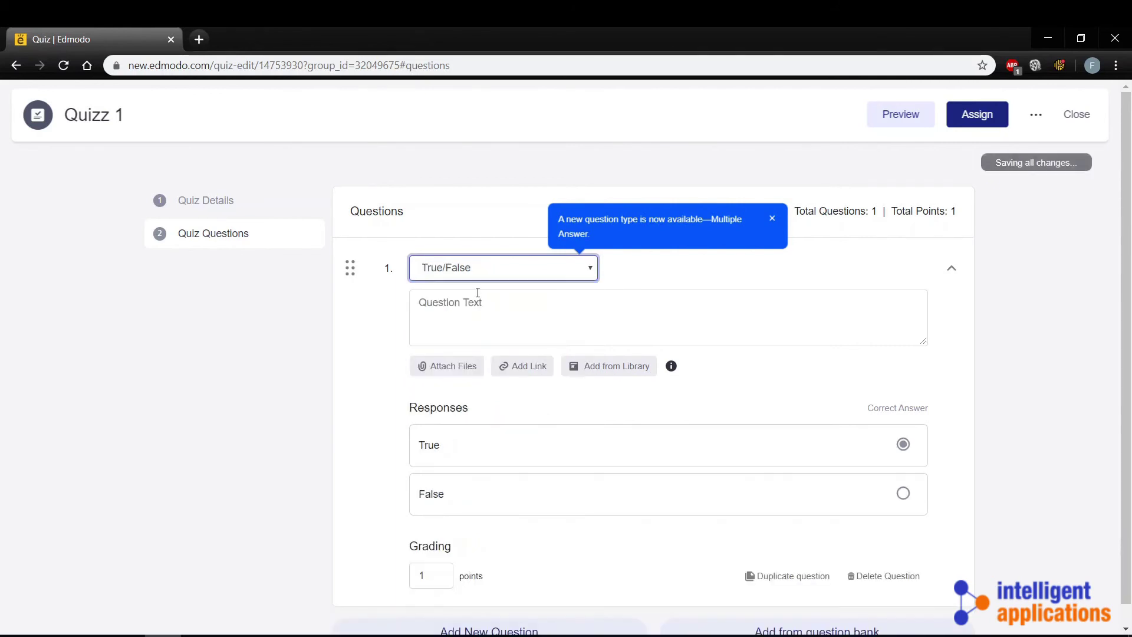
Enter the question "Is Data Analytics 101 the best class?" and mark True as the correct answer.
click(509, 304)
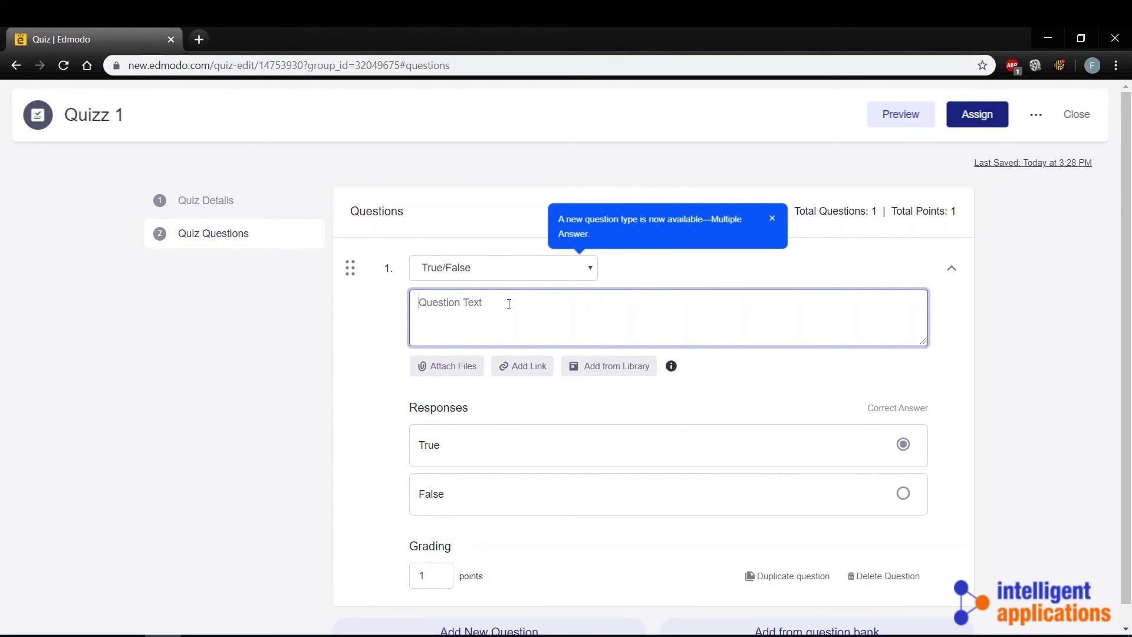
text(Is)
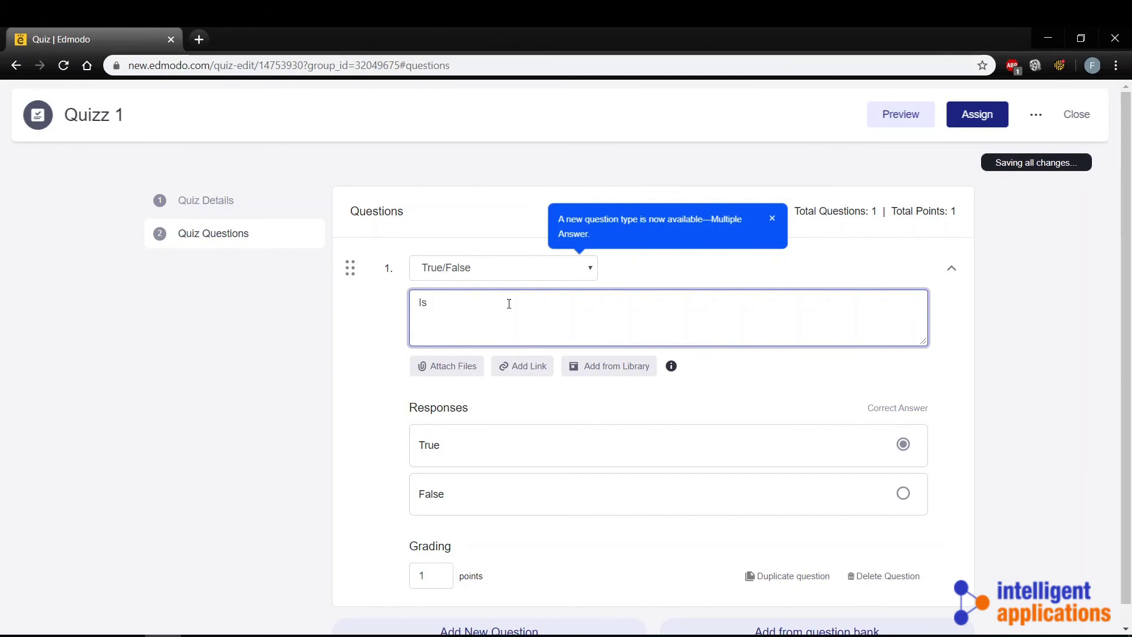
text( Data Analytics)
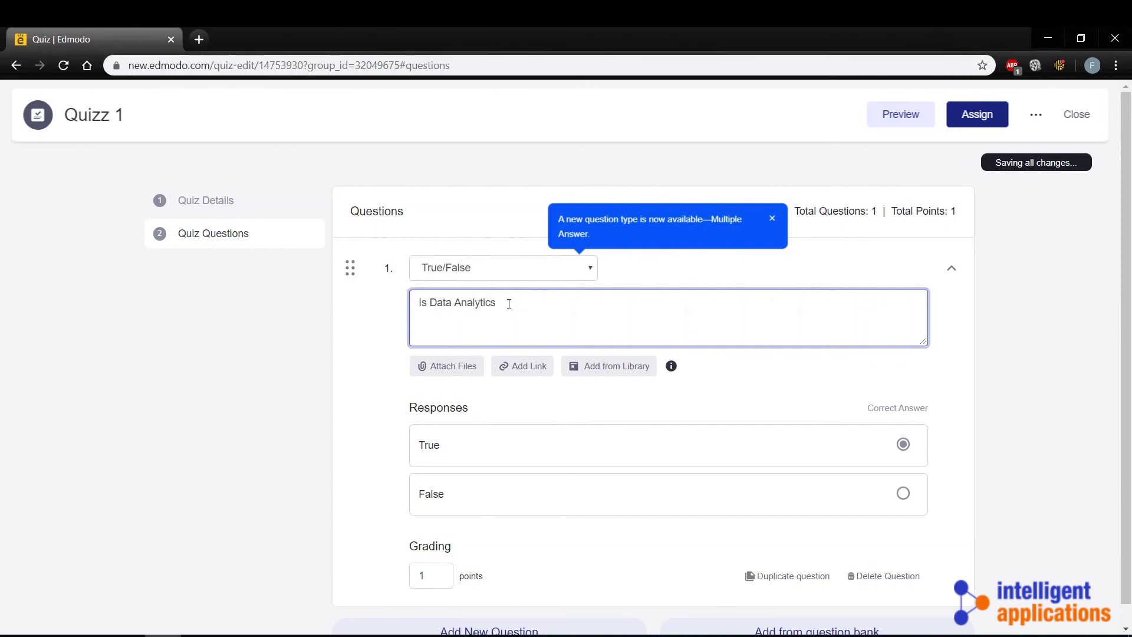
text( 101 the best class?)
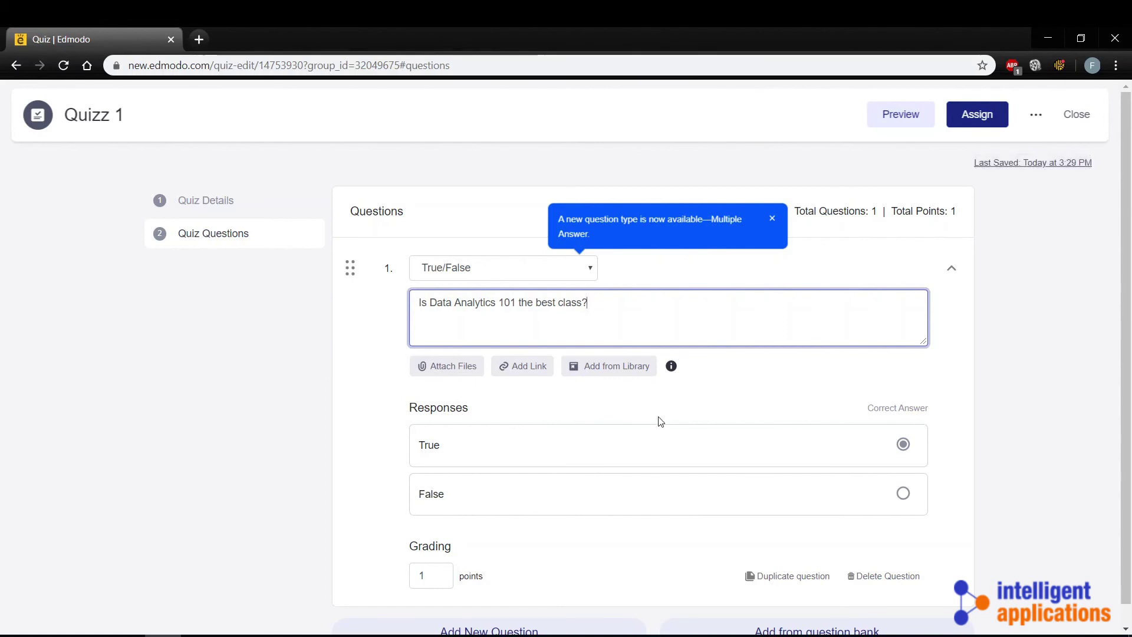
scroll(649, 427, down, 1)
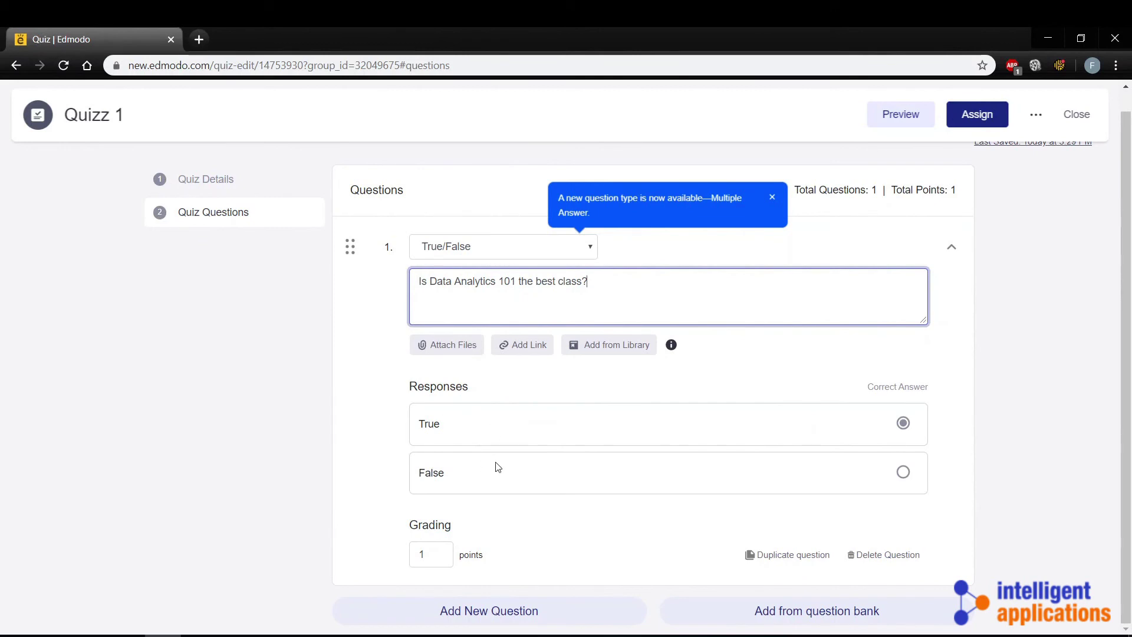
click(903, 473)
click(903, 423)
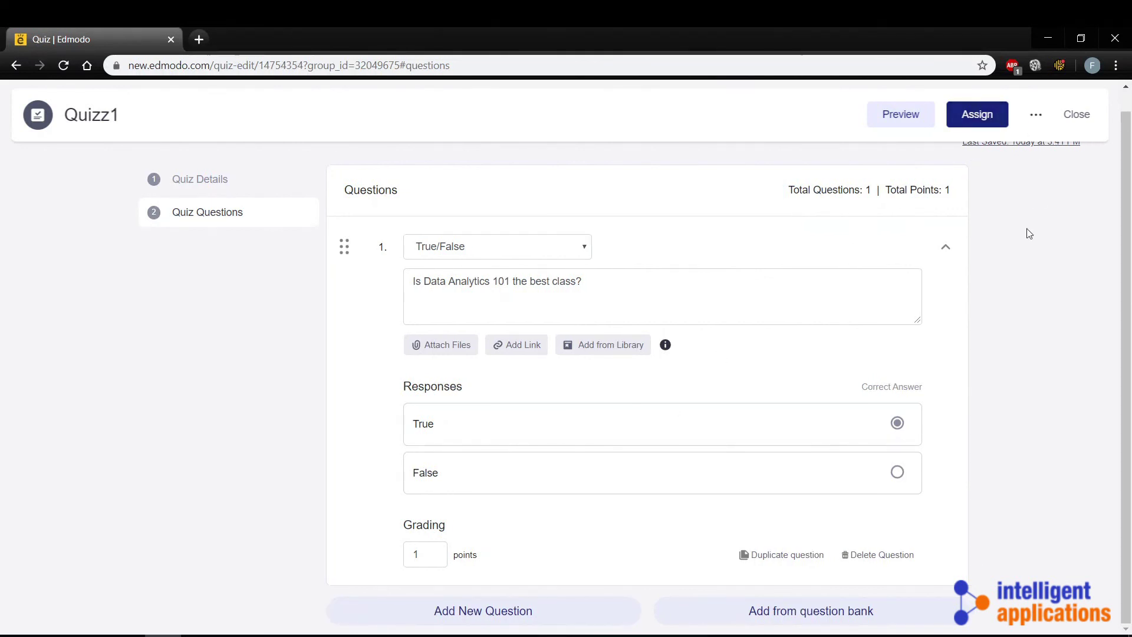
Assign Quizz1 to Data Analytics 101 with a due date of 03/20/2020 at 11:59 PM.
click(984, 115)
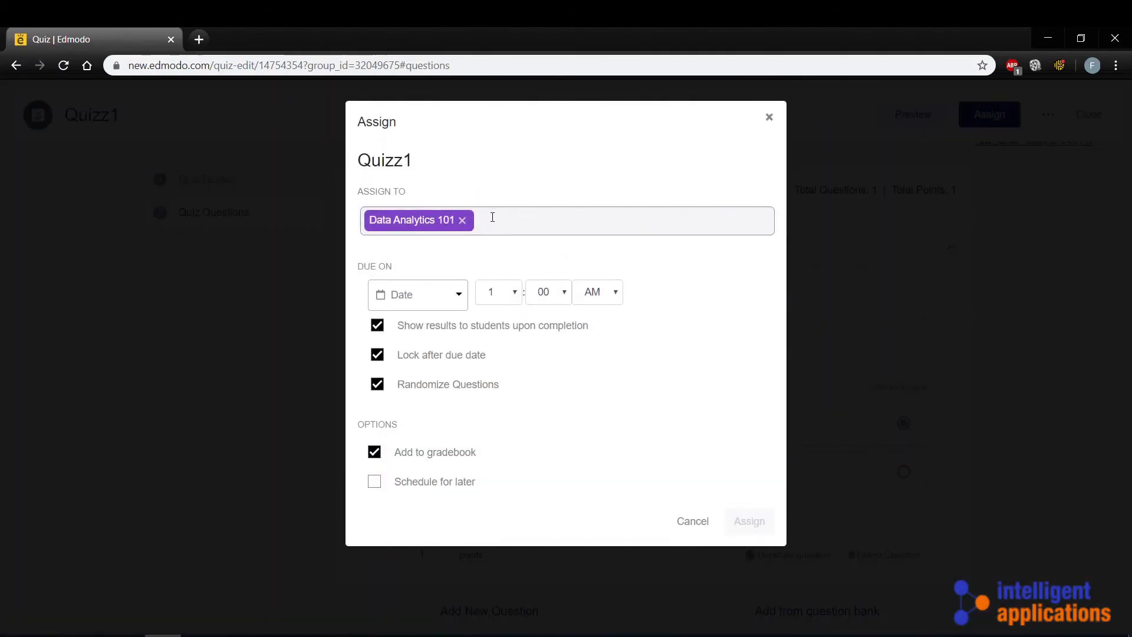
click(458, 293)
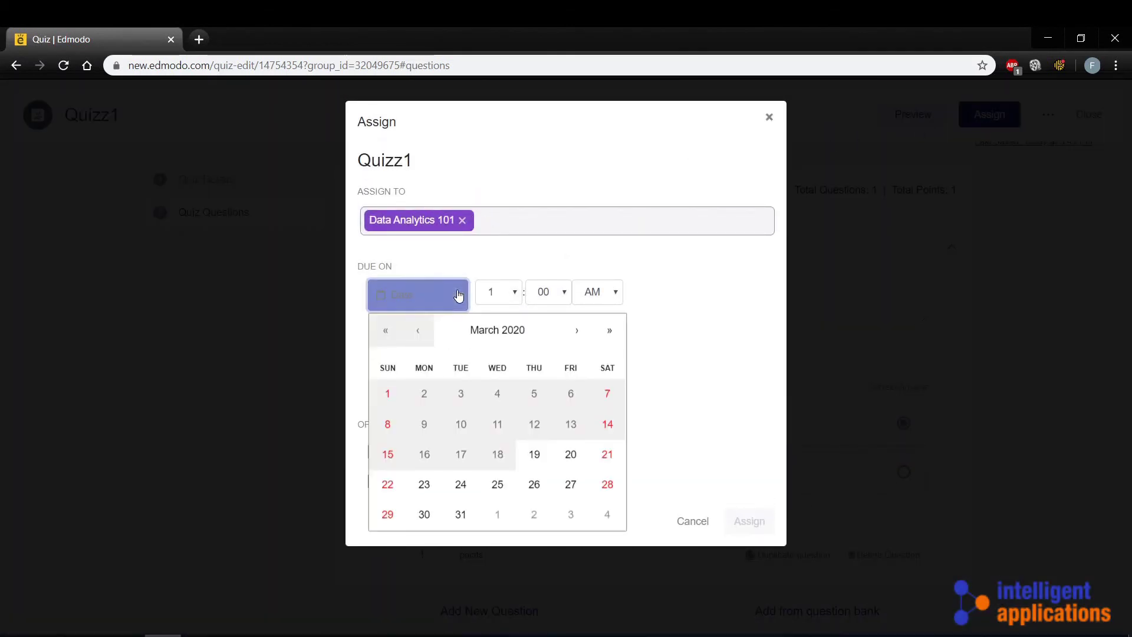
click(572, 455)
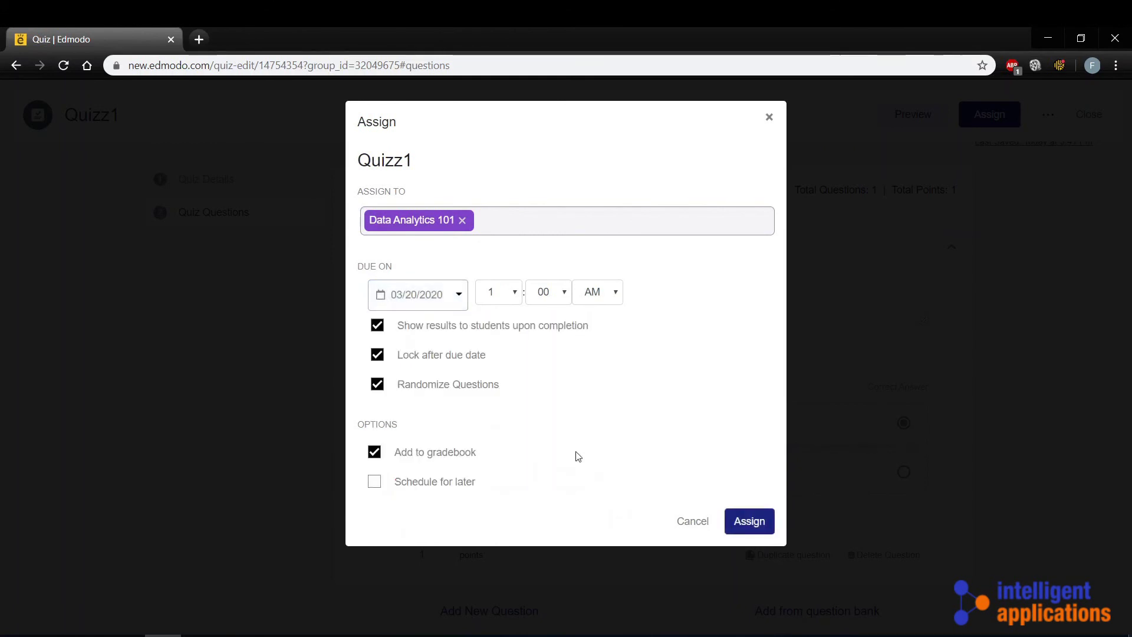
click(514, 293)
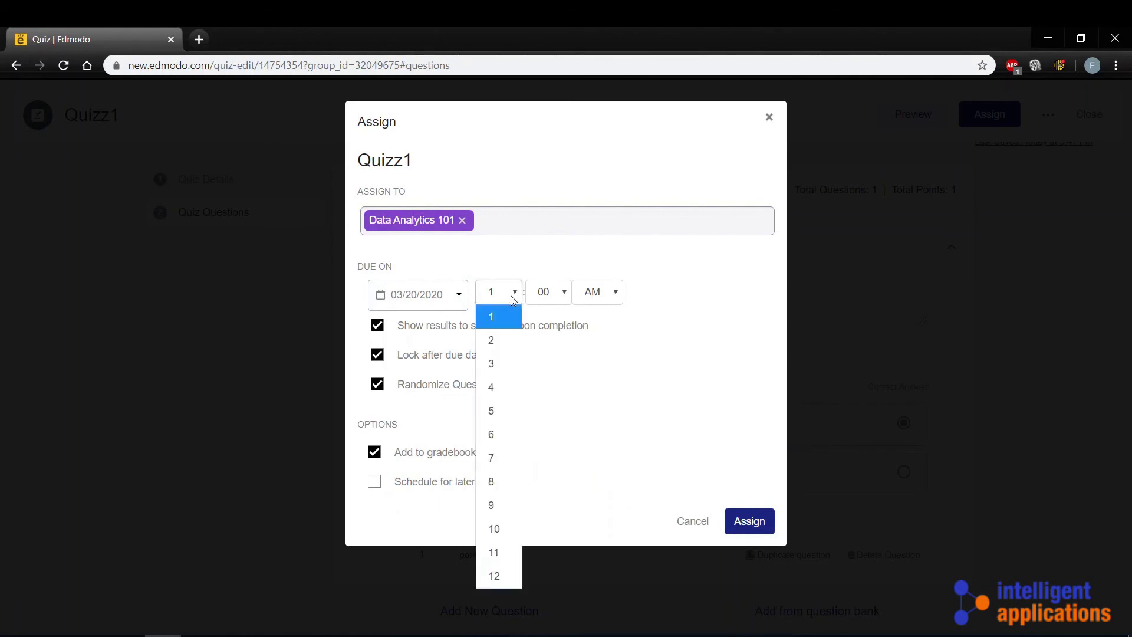
click(493, 552)
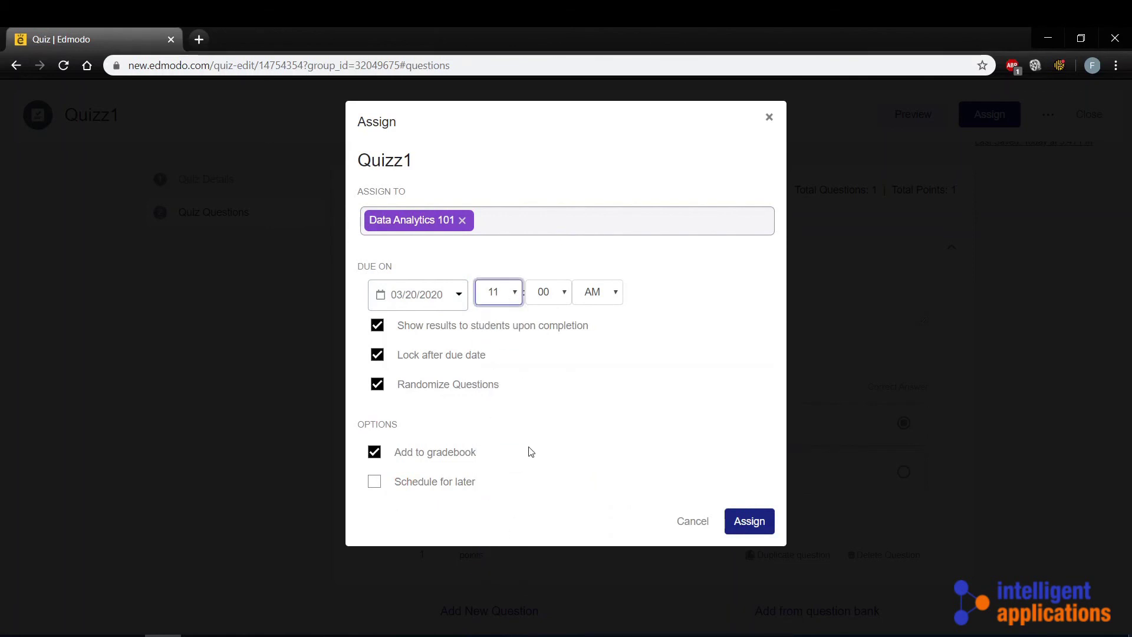
click(562, 293)
scroll(542, 531, down, 15)
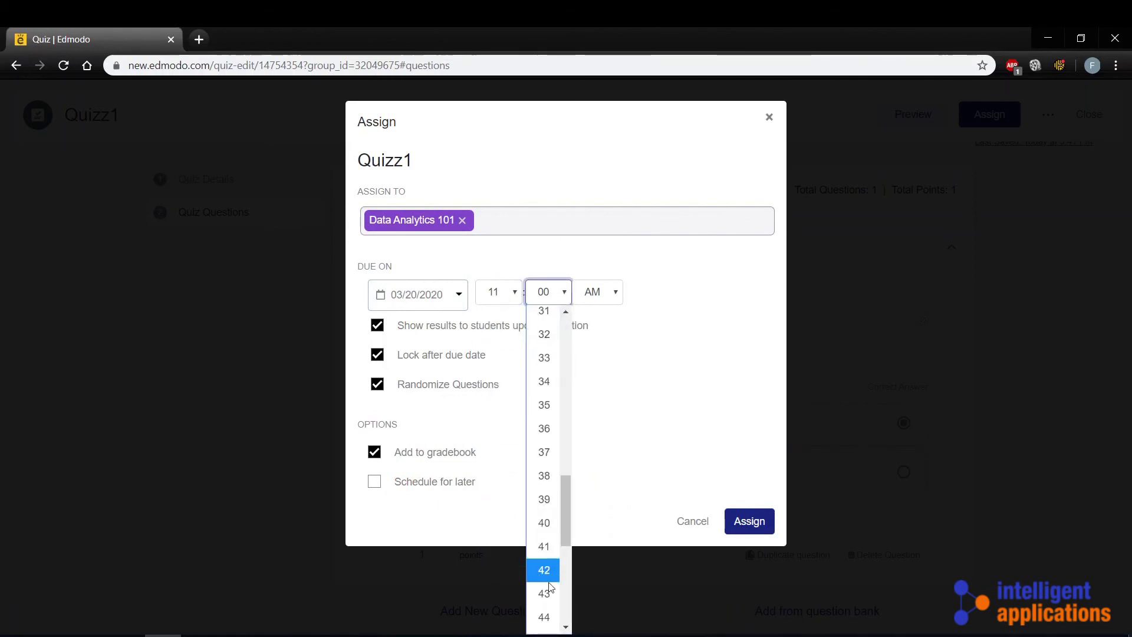
click(547, 620)
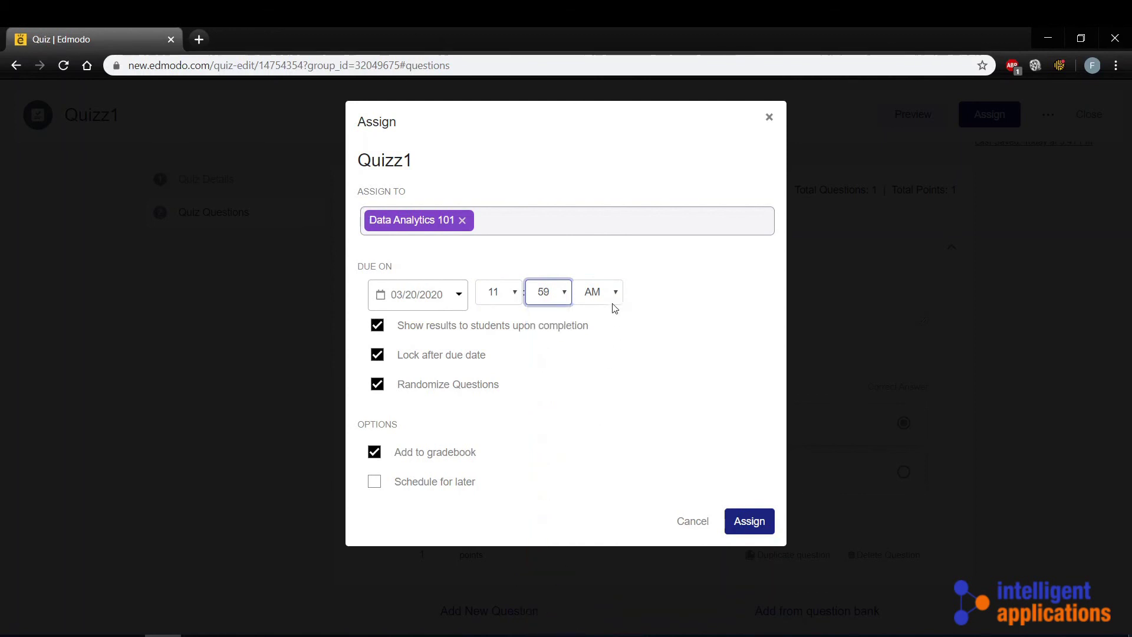
click(612, 294)
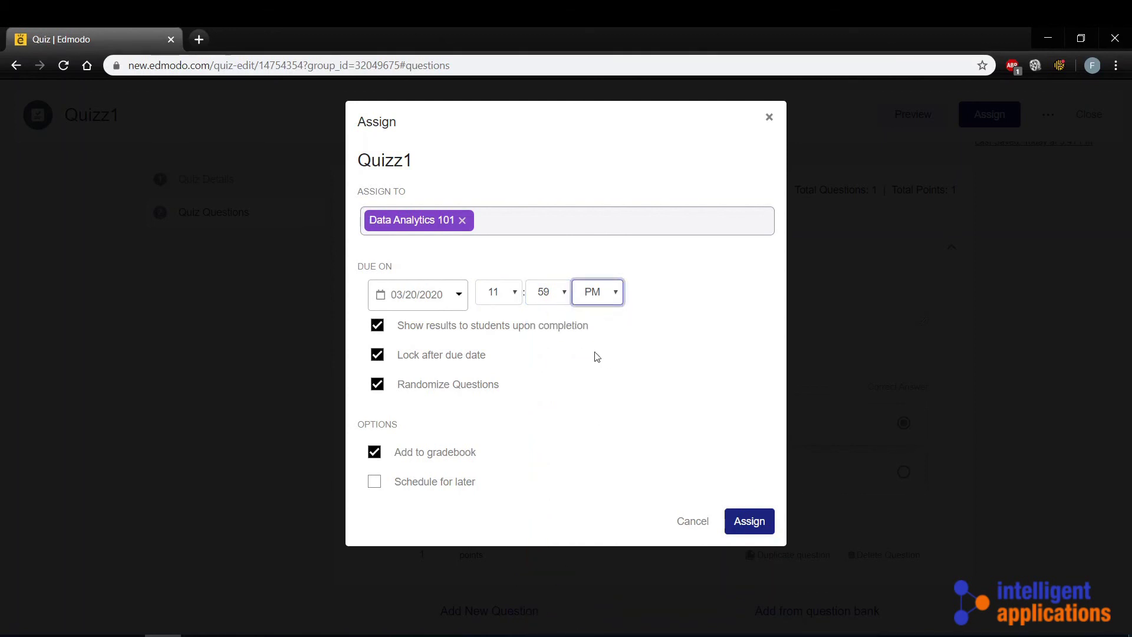
click(759, 530)
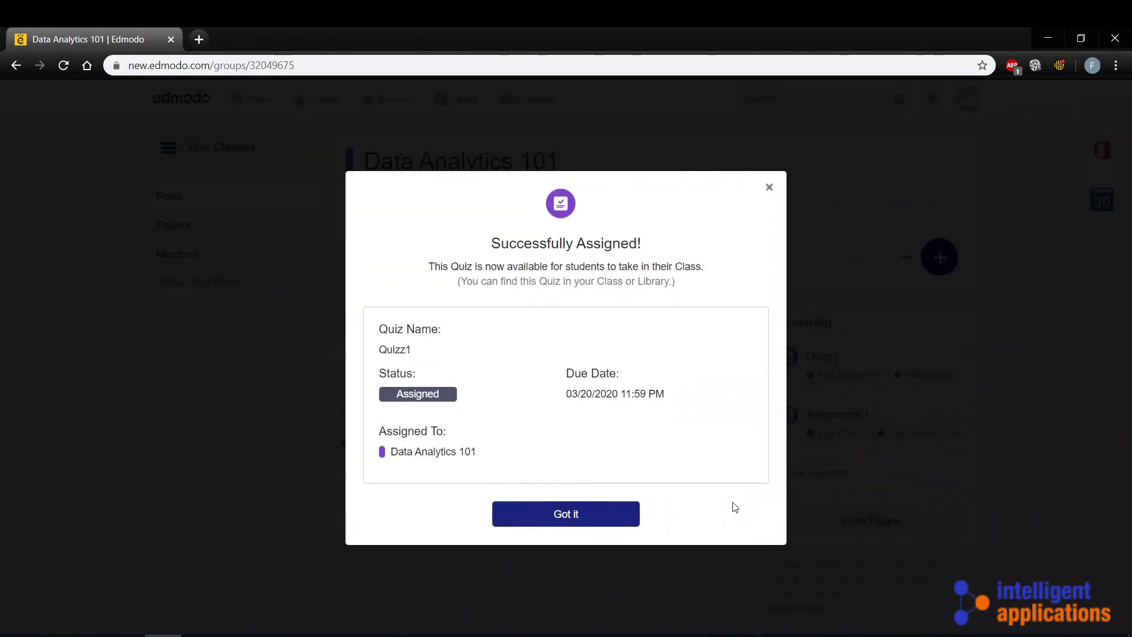
click(575, 516)
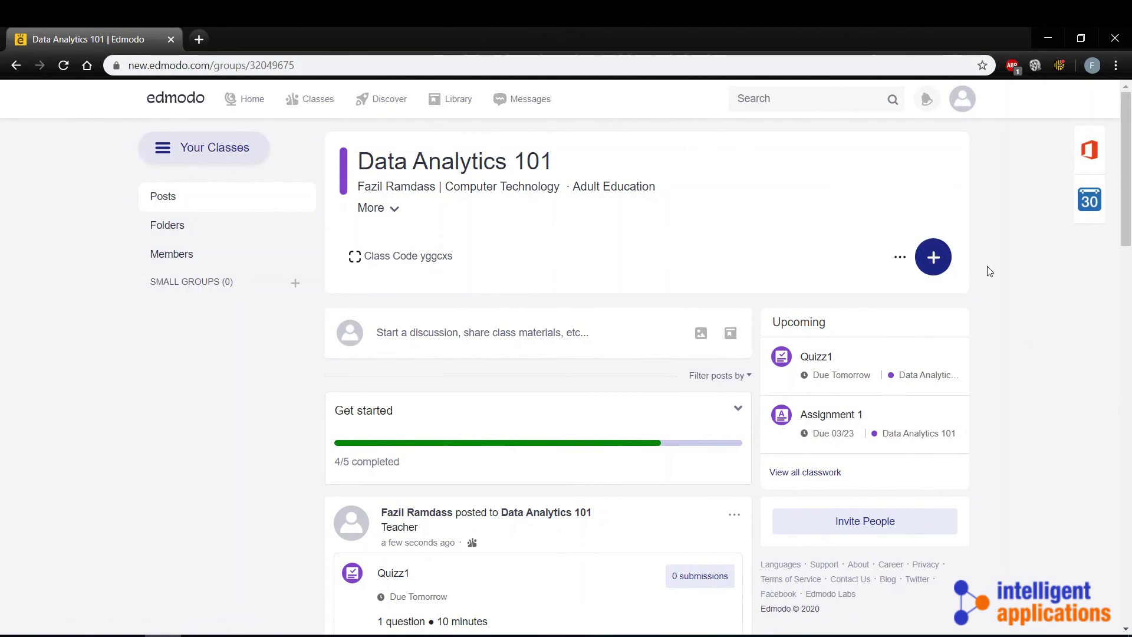
Look over the folders in the Library and the What's Due list of assigned work for all classes.
click(445, 101)
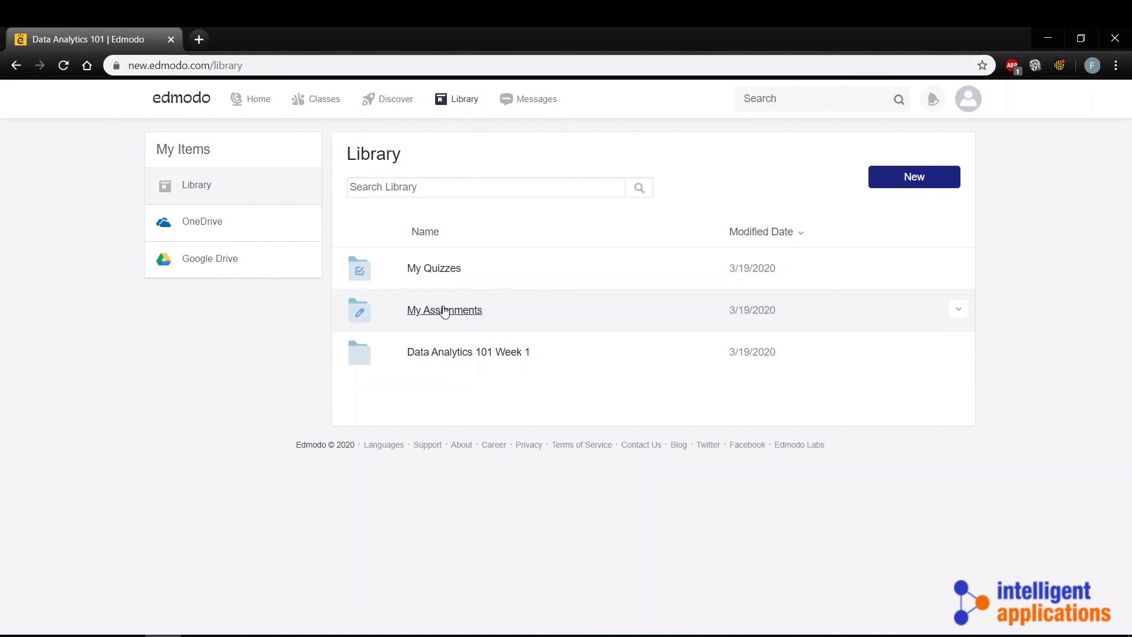
mouse_move(321, 100)
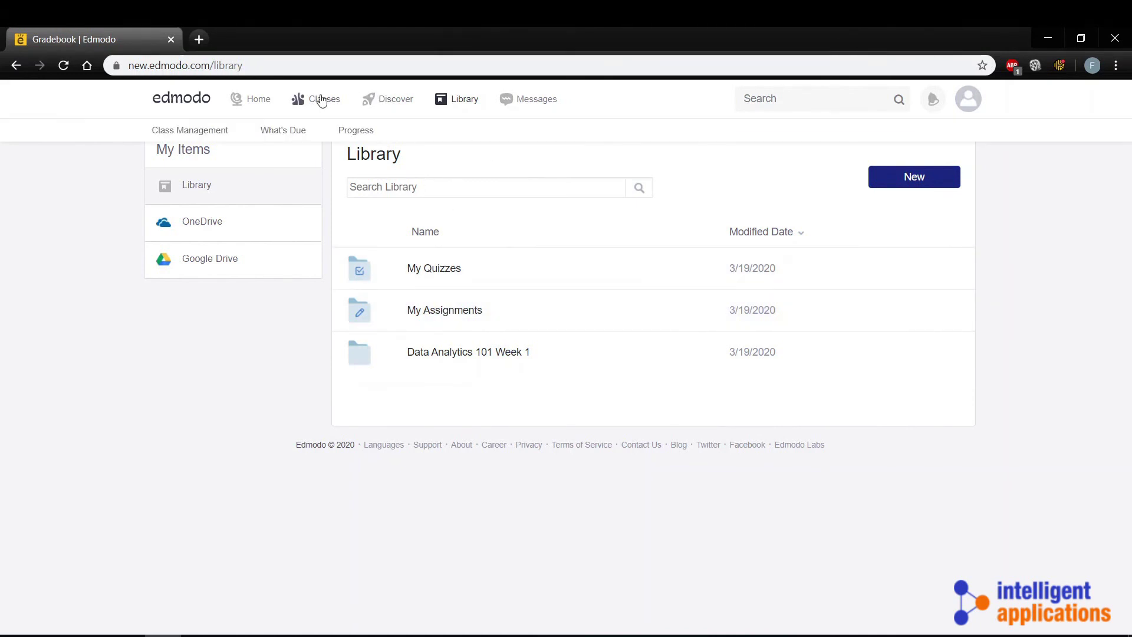
click(293, 132)
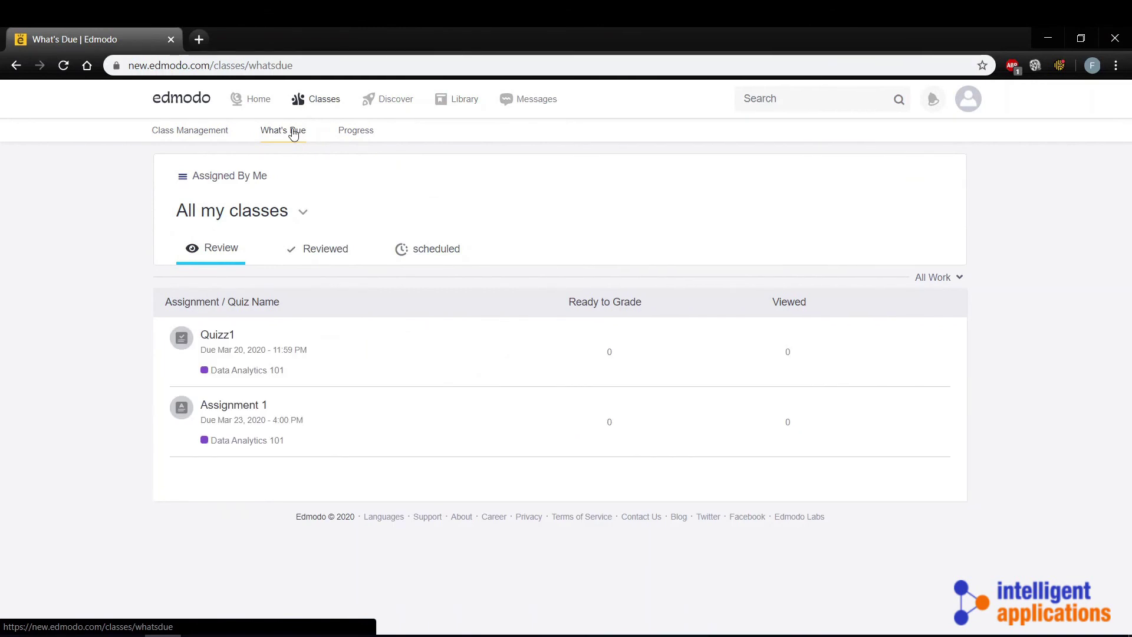
Open the Progress gradebook for Data Analytics 101.
click(355, 134)
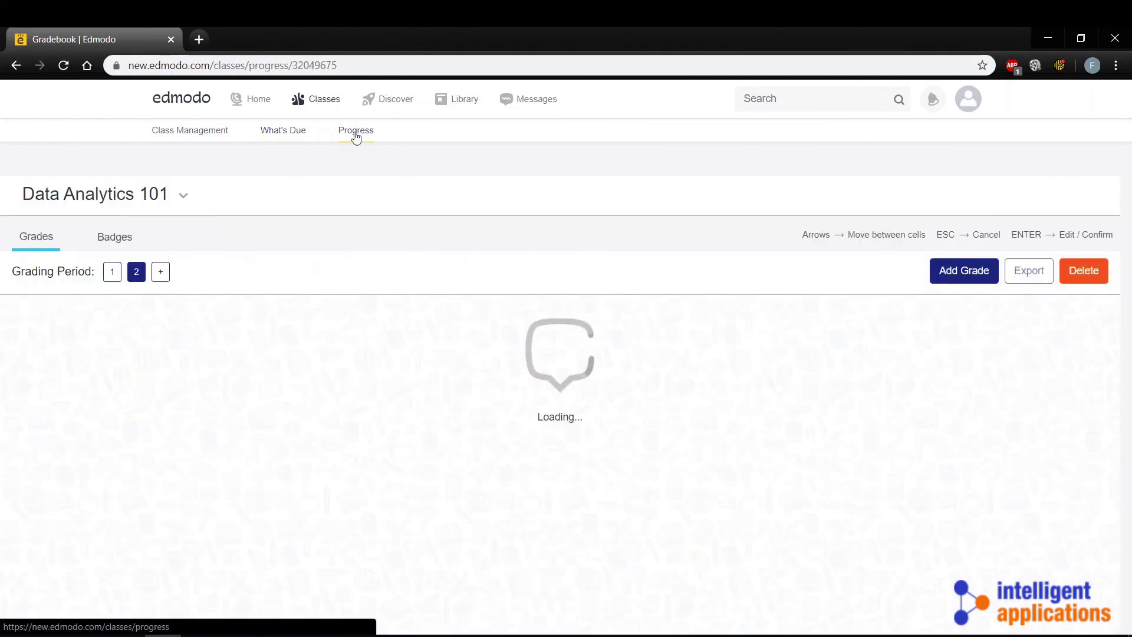